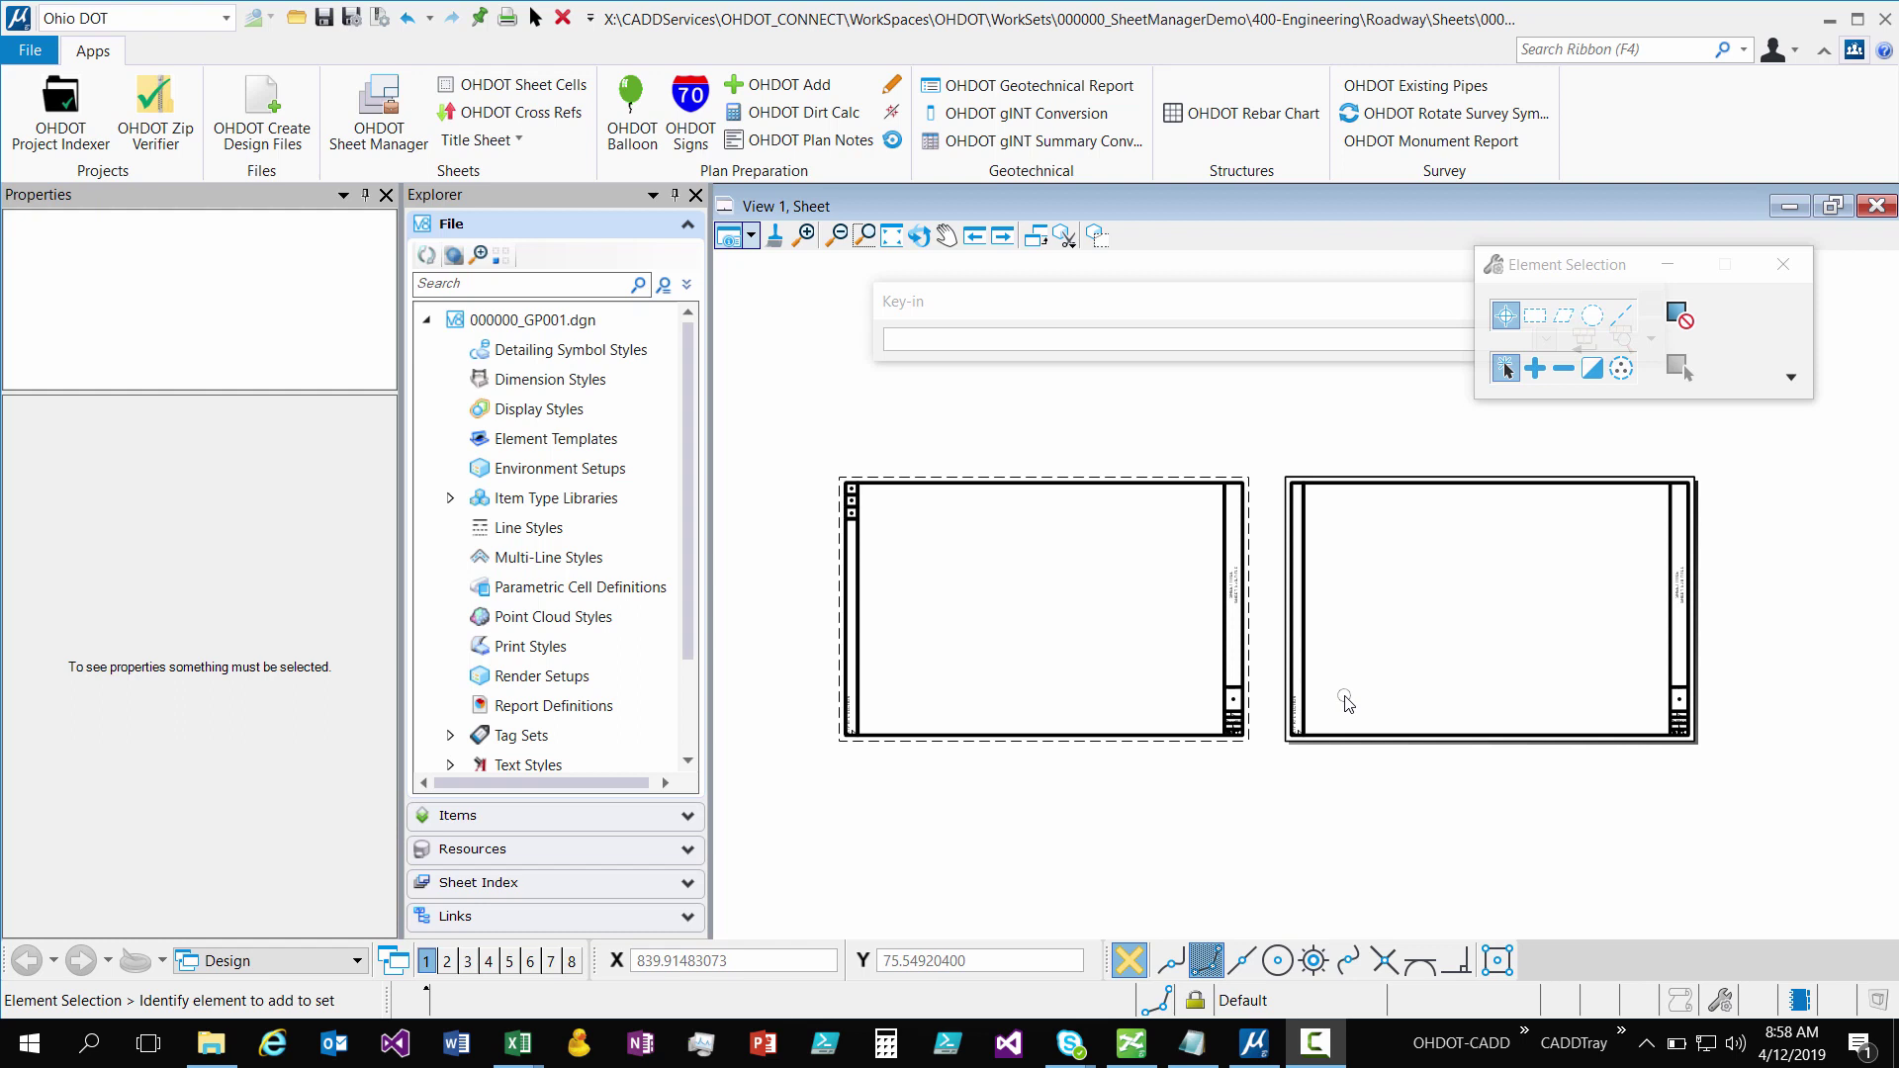
- Open the left title block's sheet title tags for editing
scroll(1219, 593, up, 2)
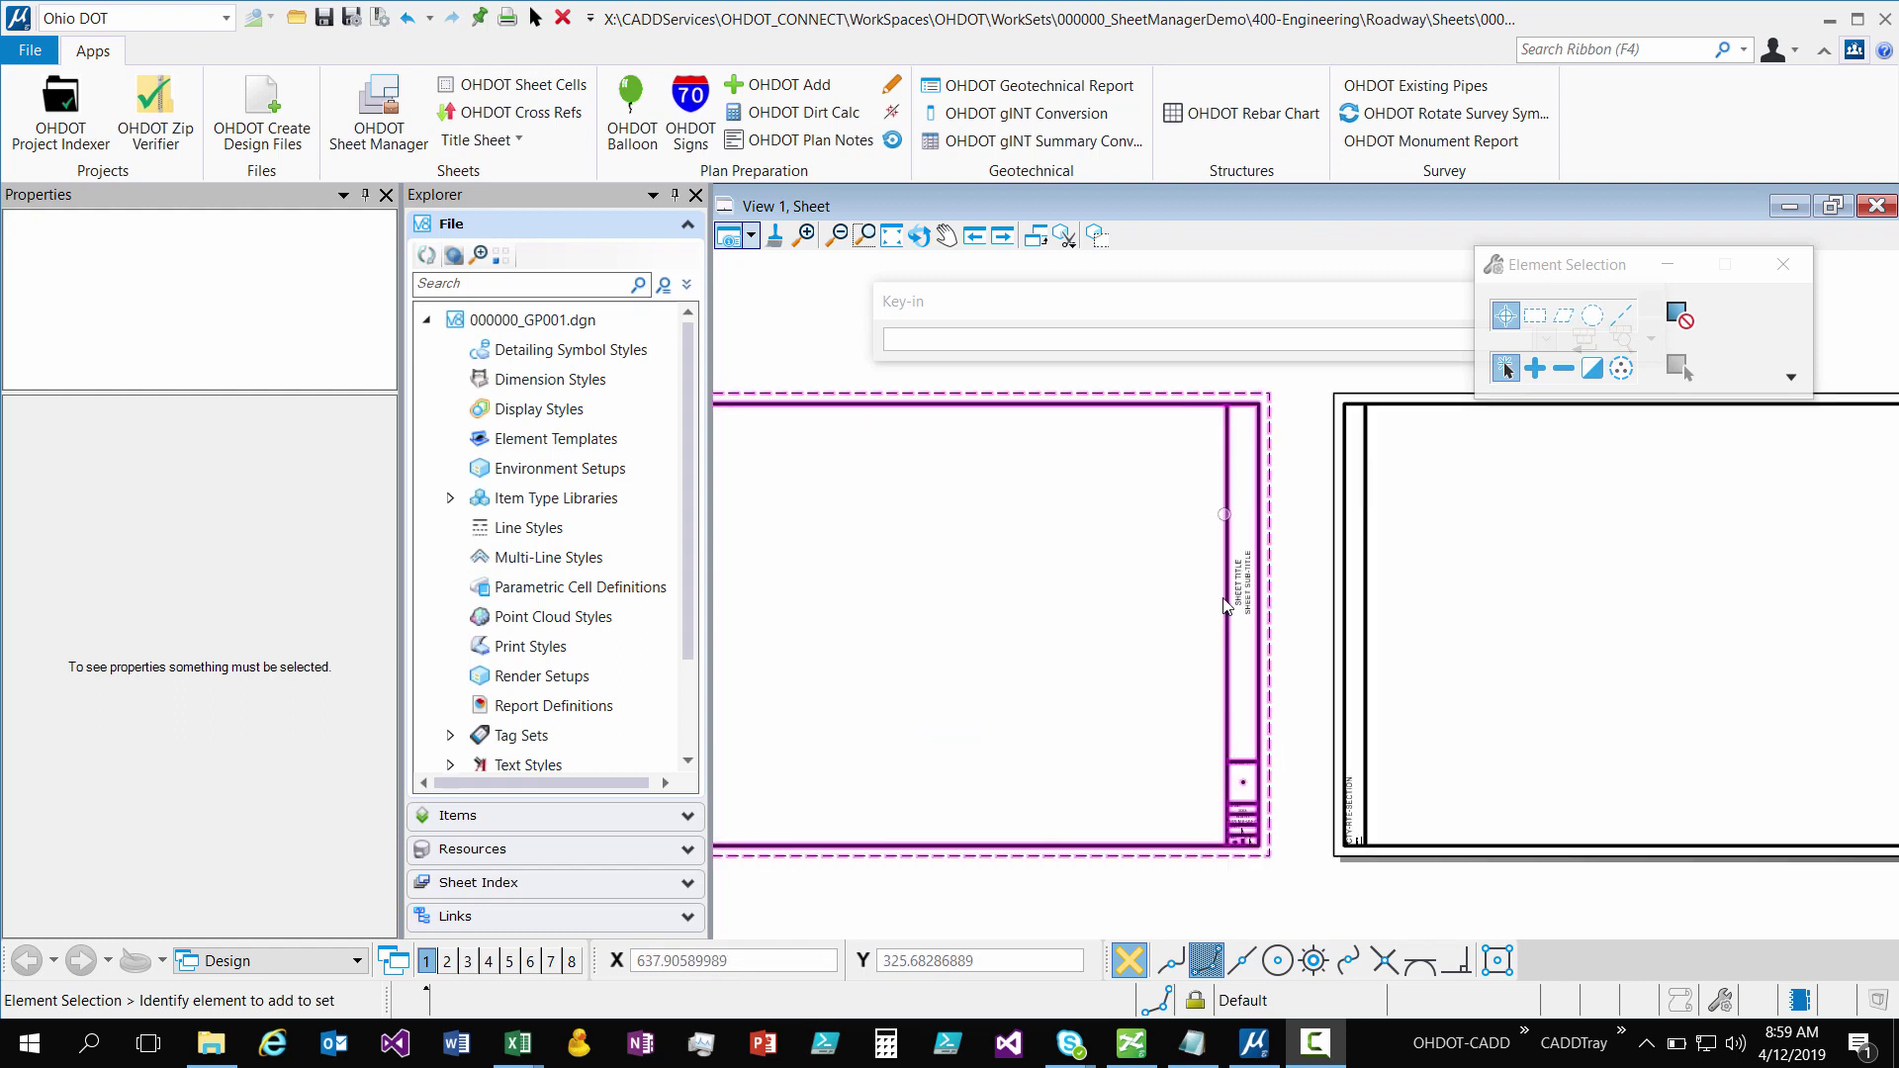
scroll(1230, 584, down, 2)
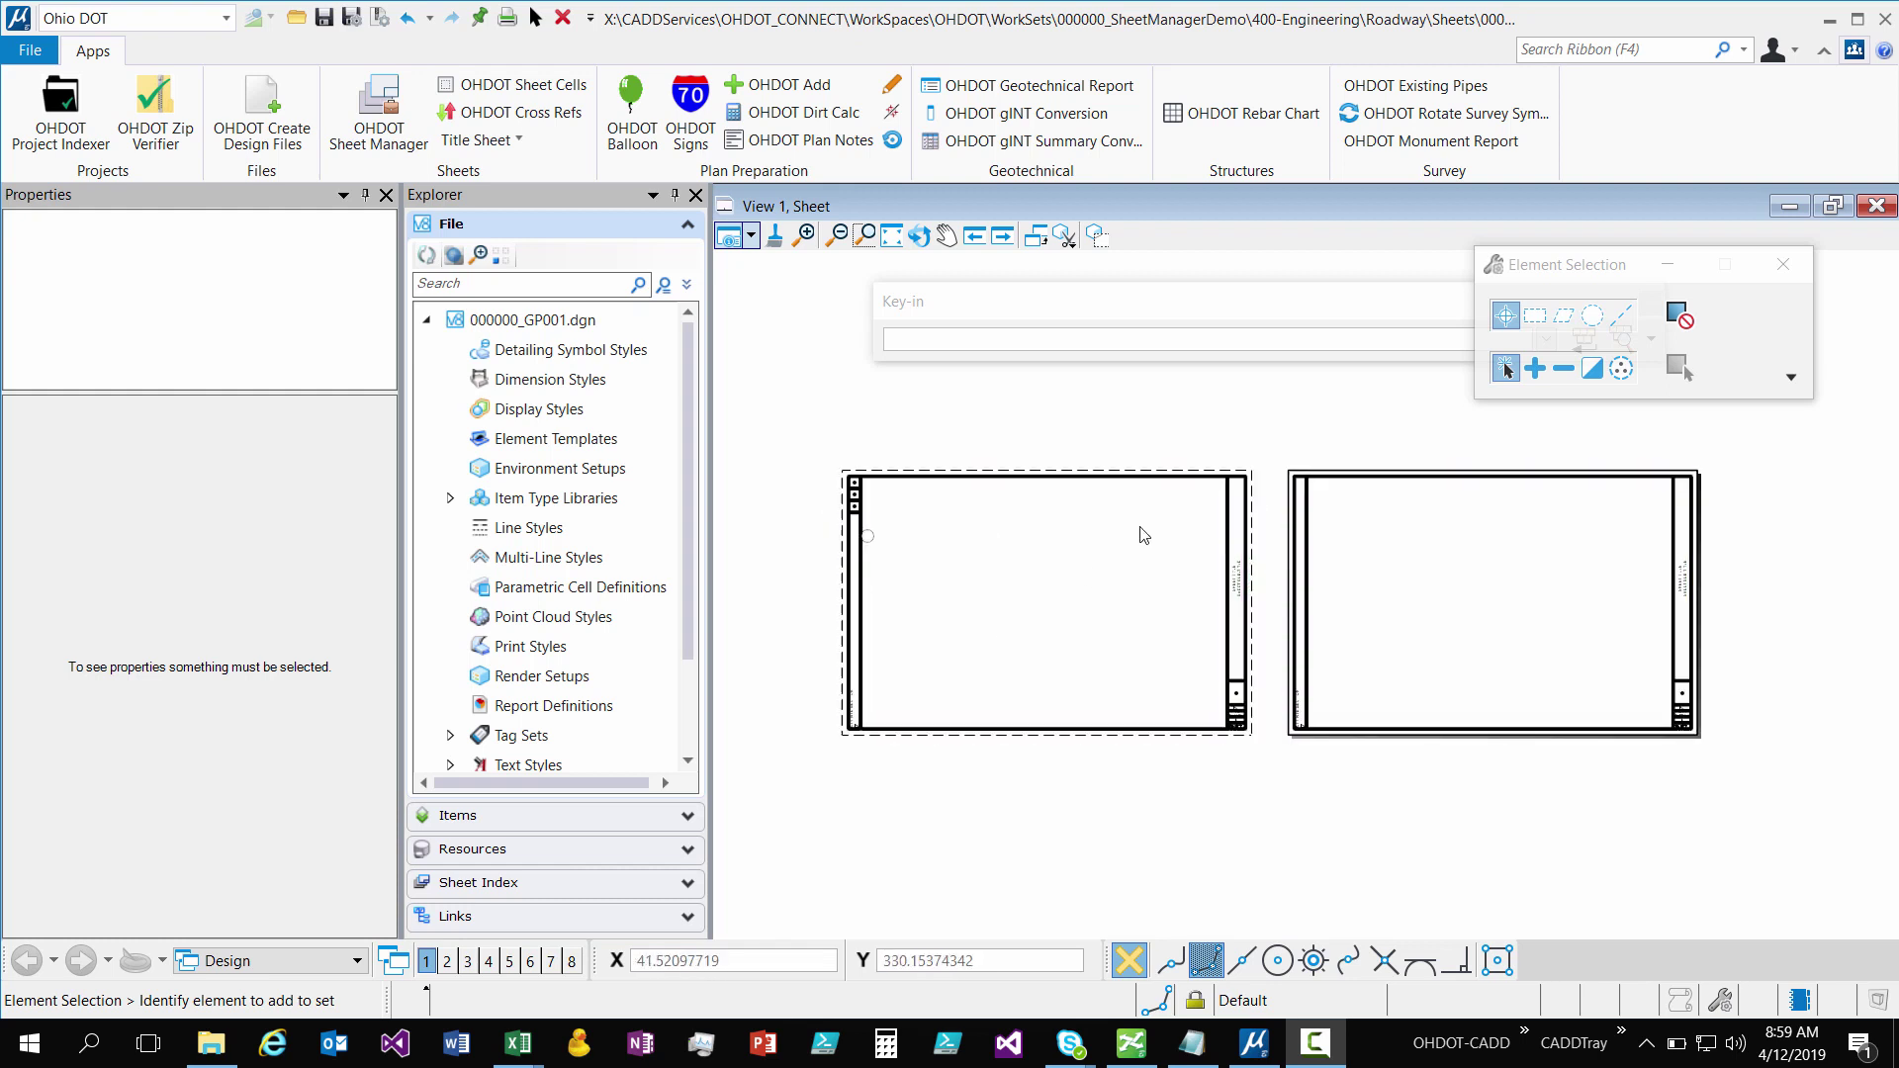
scroll(1175, 593, up, 5)
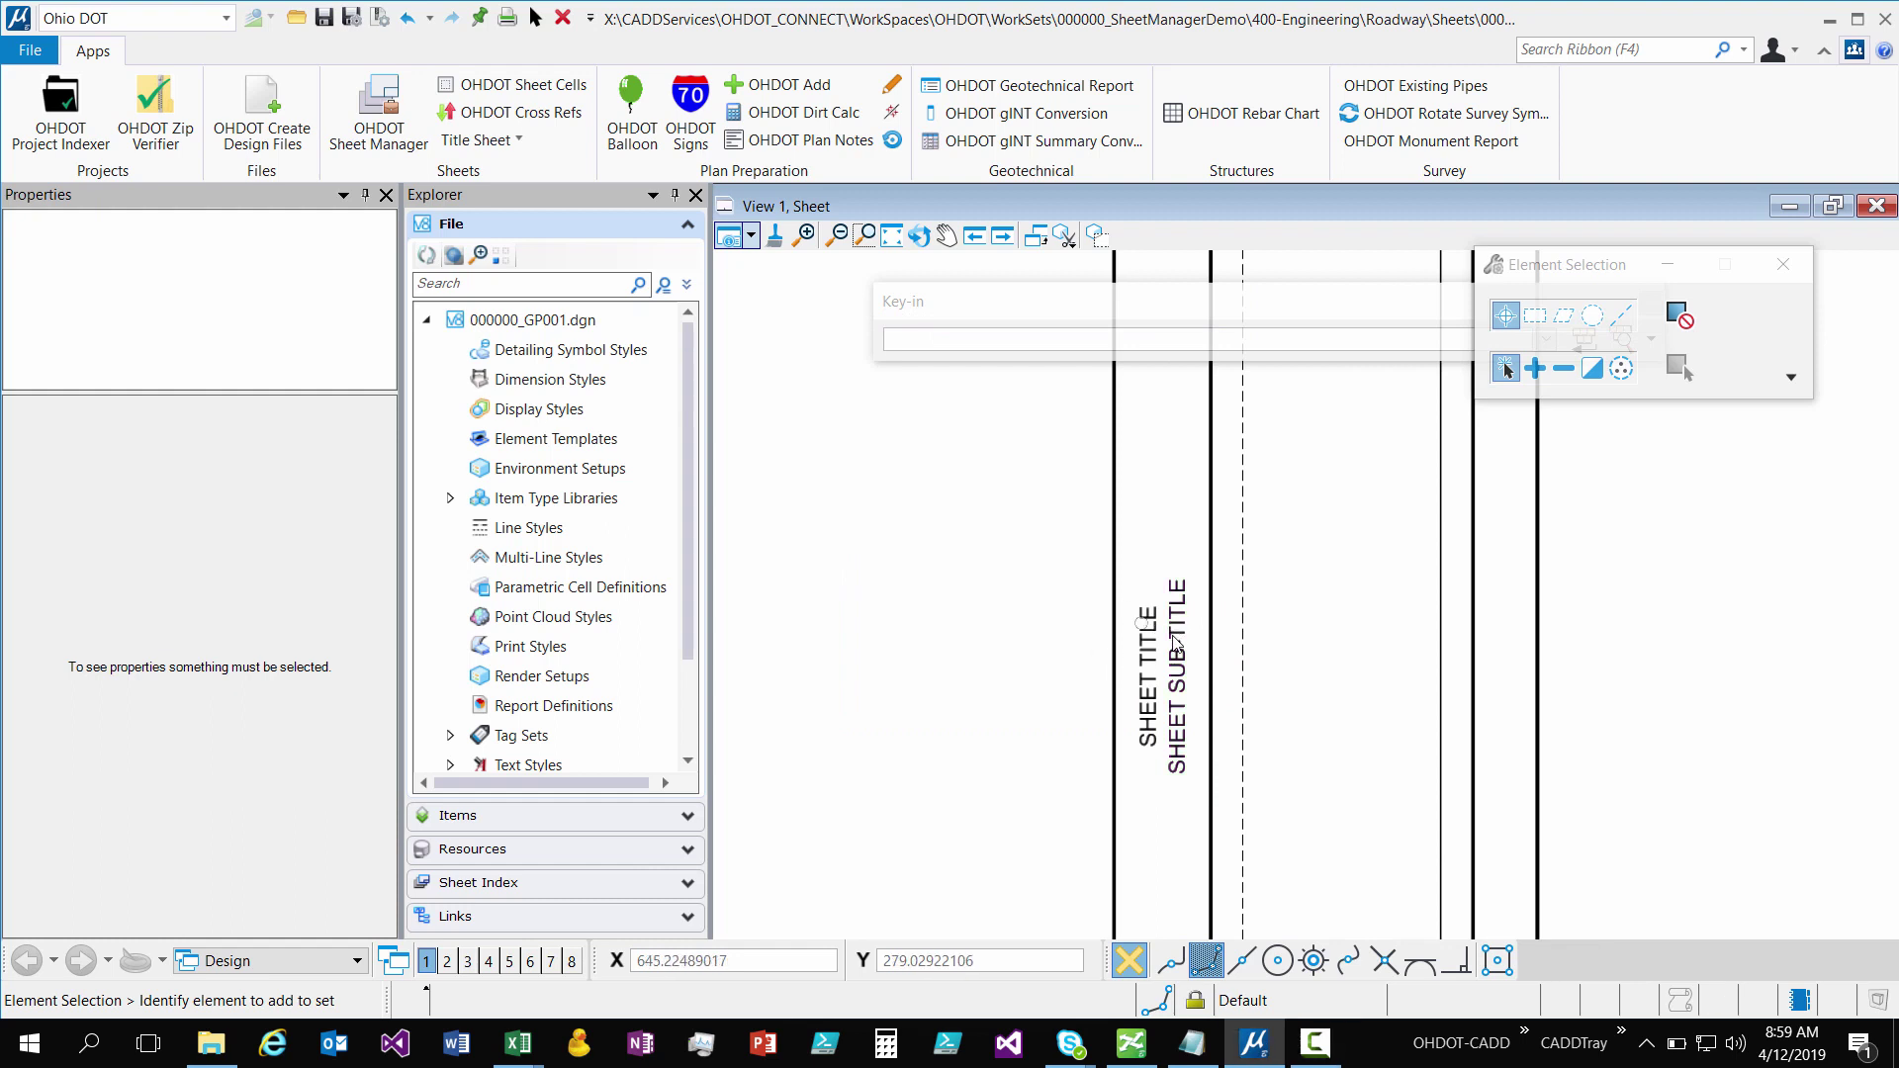
mouse_move(1183, 643)
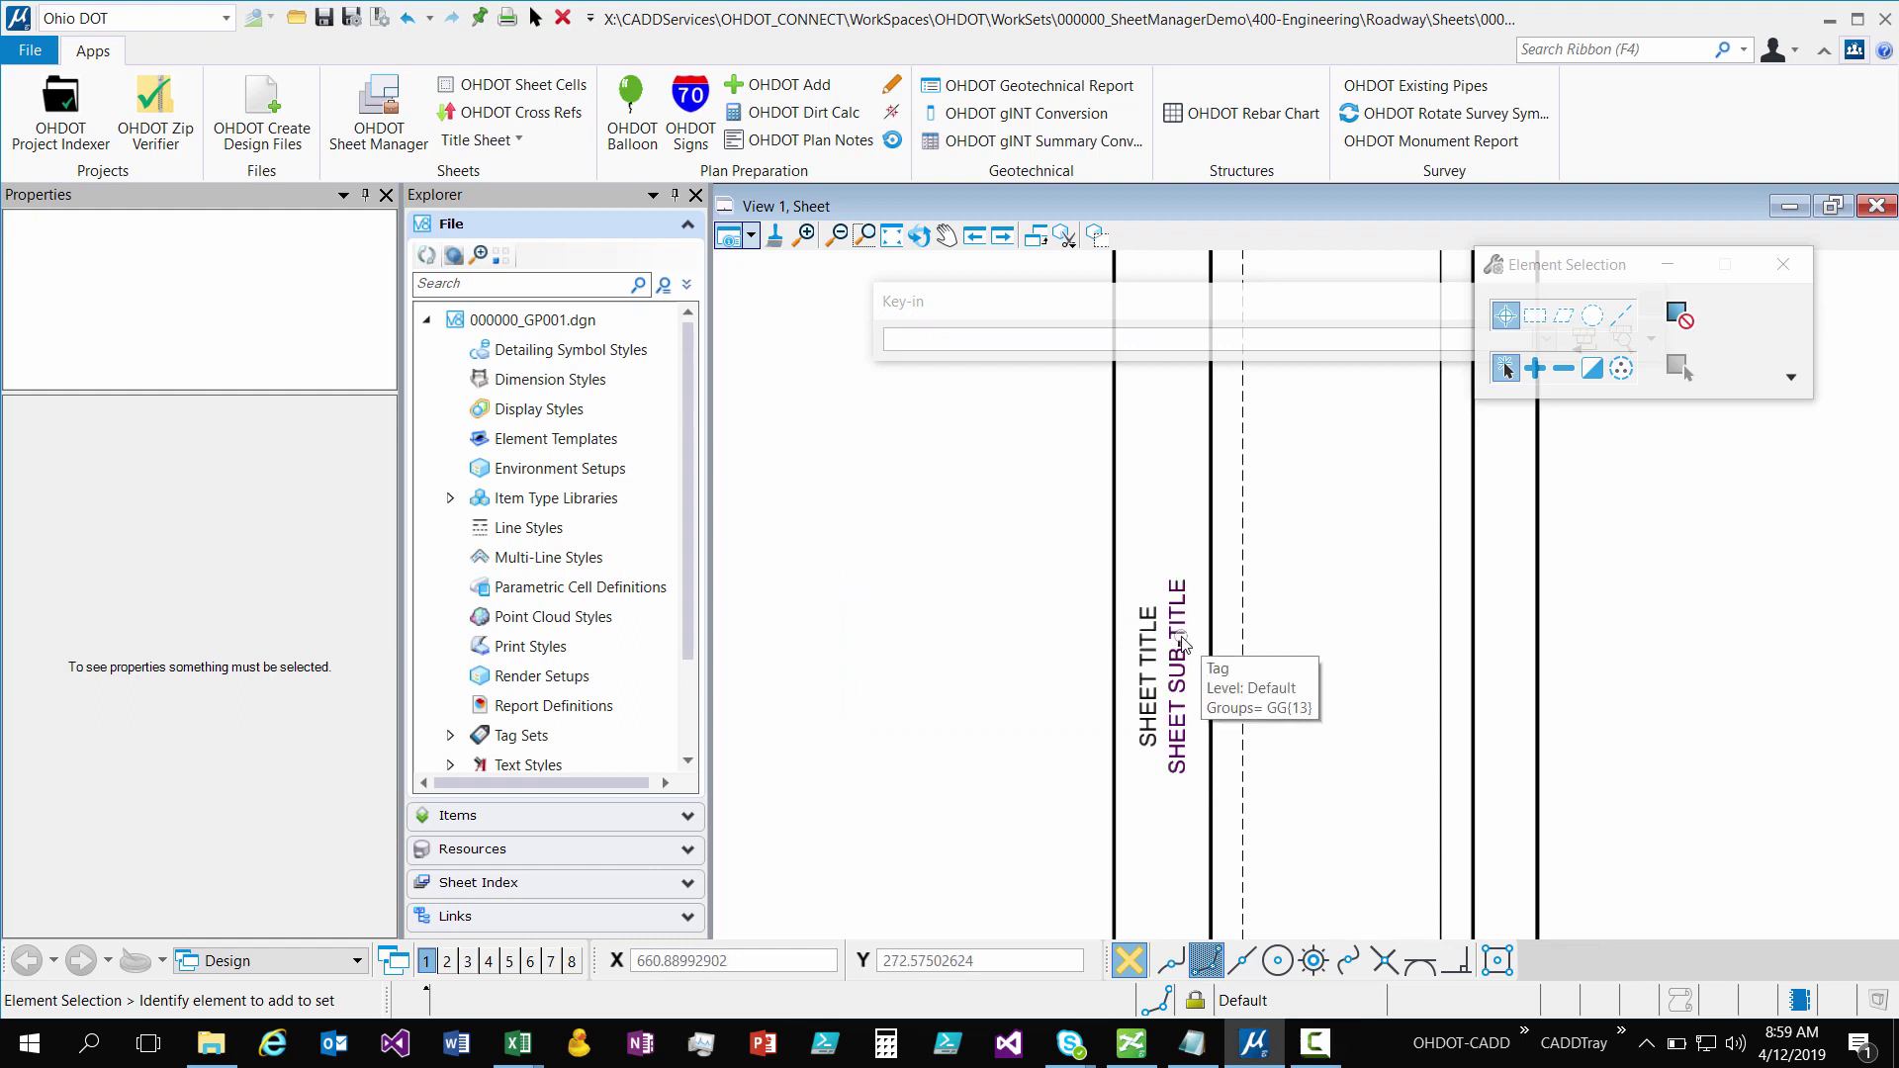
scroll(1179, 644, down, 3)
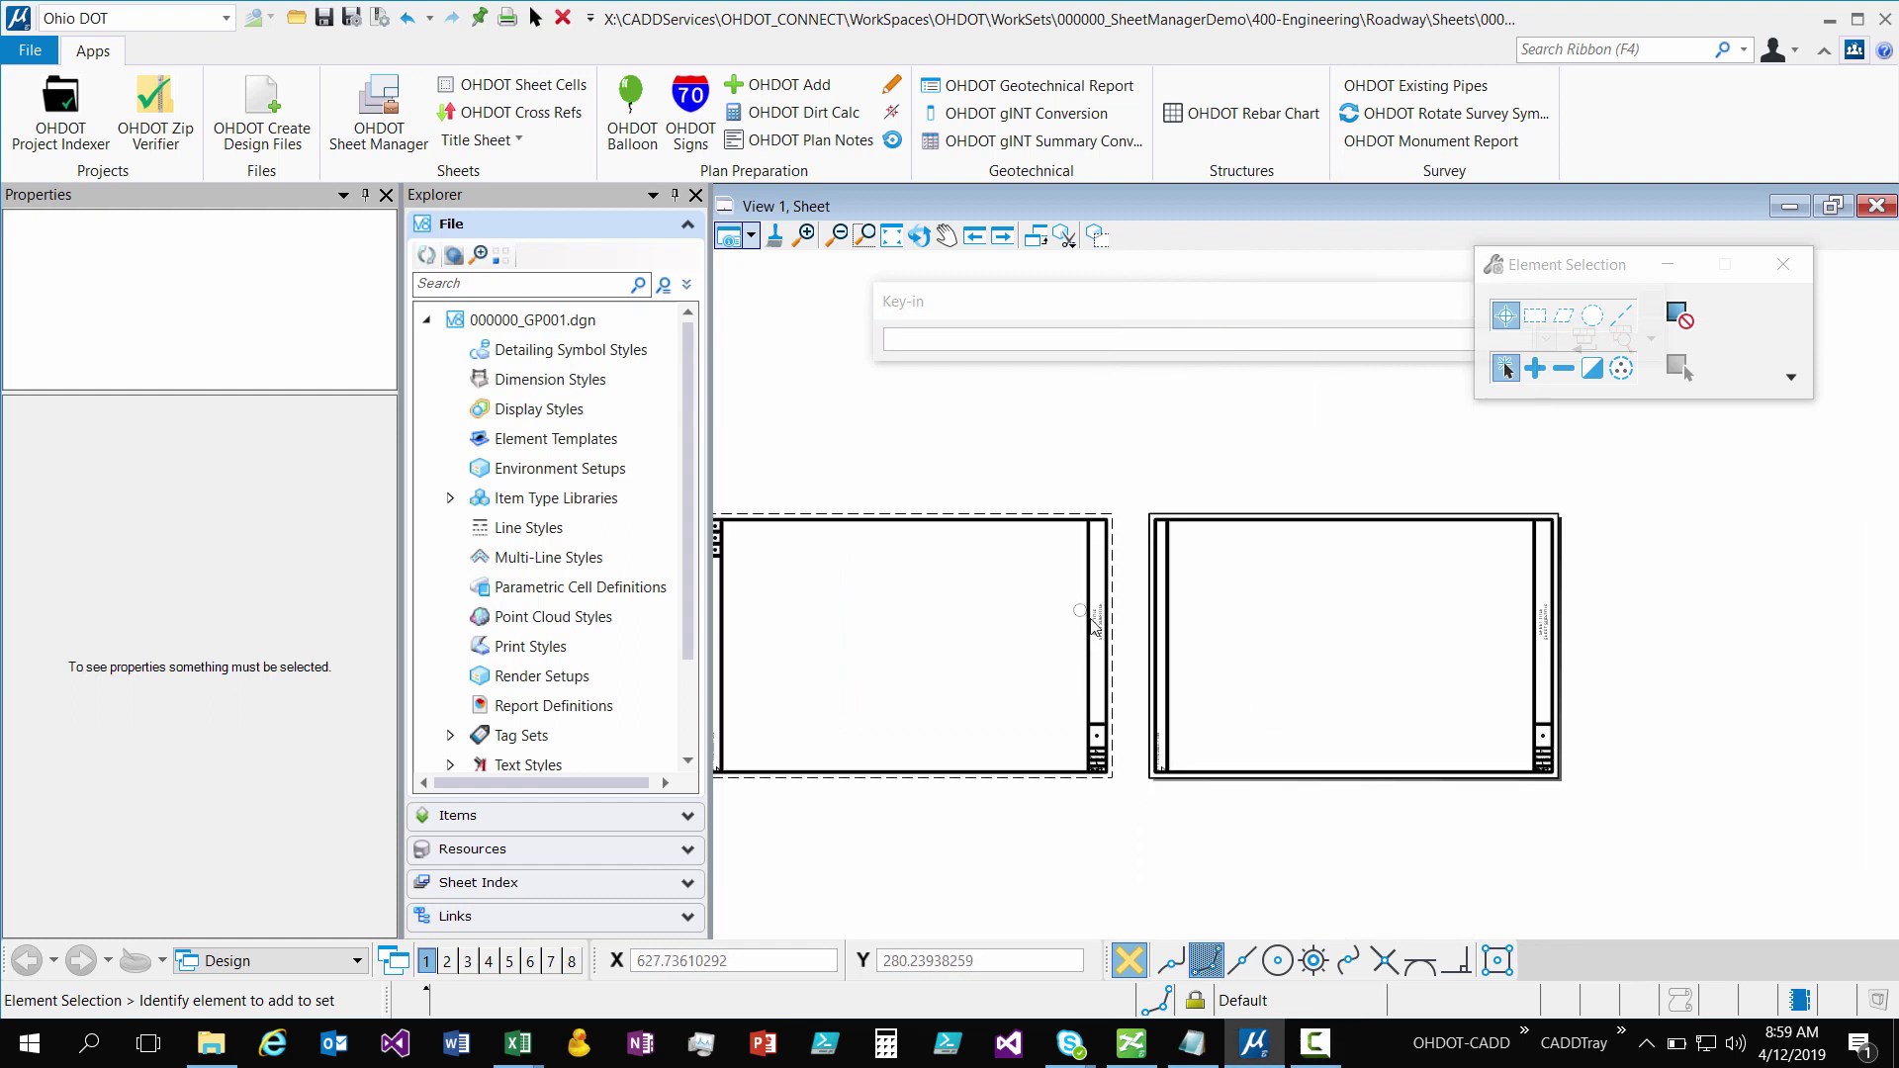
scroll(1553, 638, up, 3)
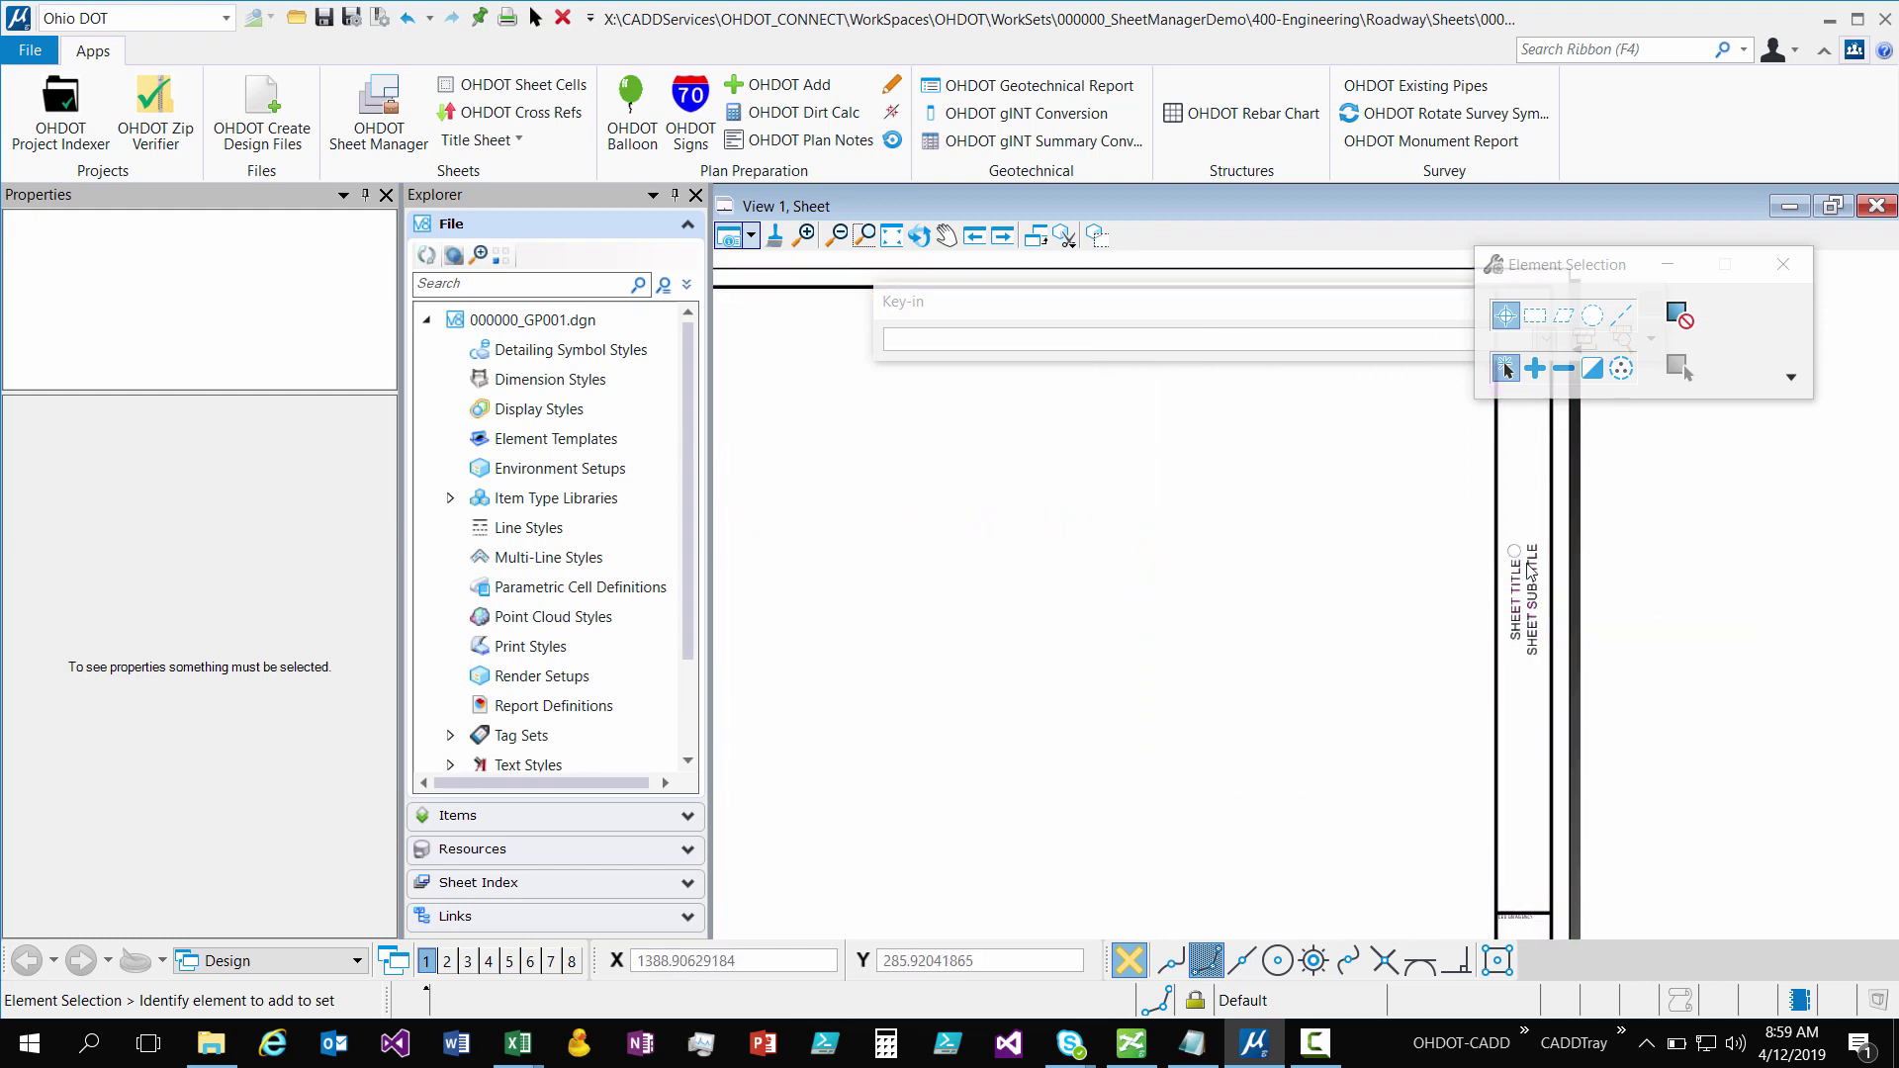
scroll(1539, 591, down, 3)
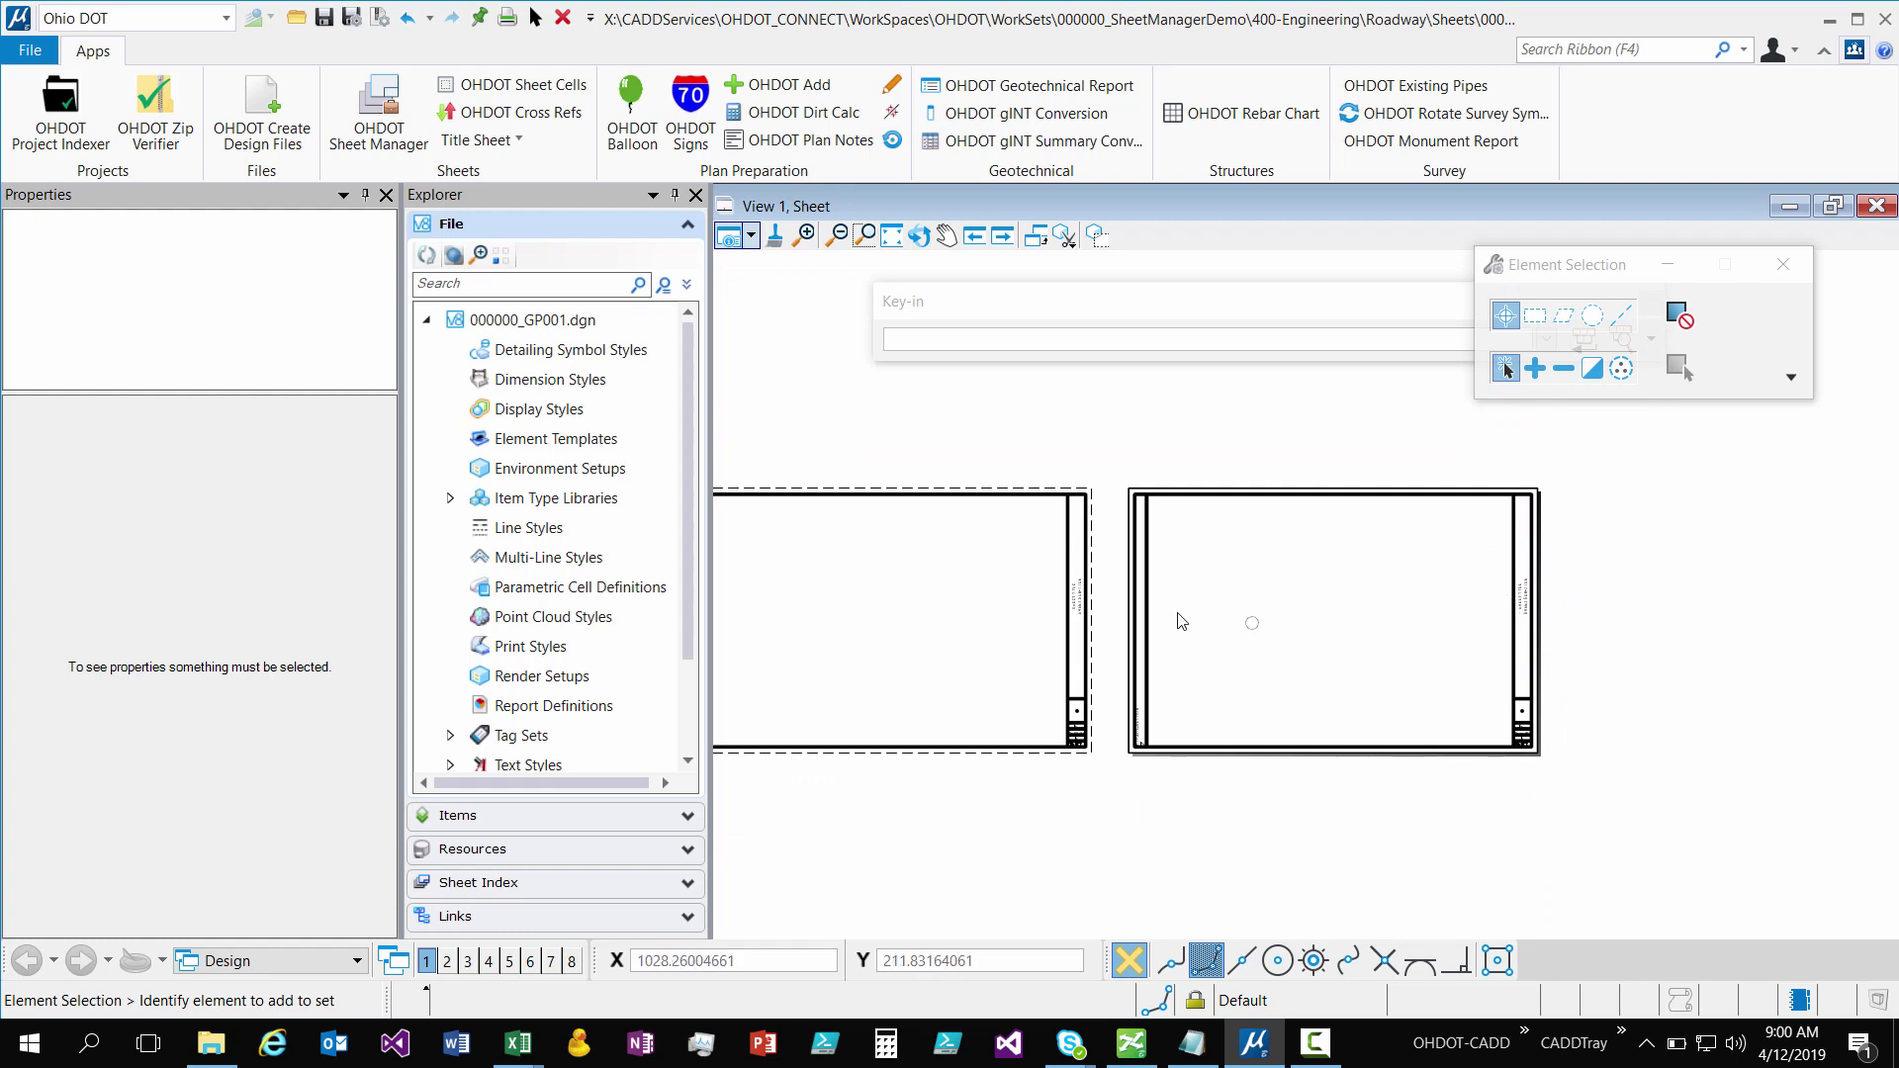
scroll(1091, 635, up, 3)
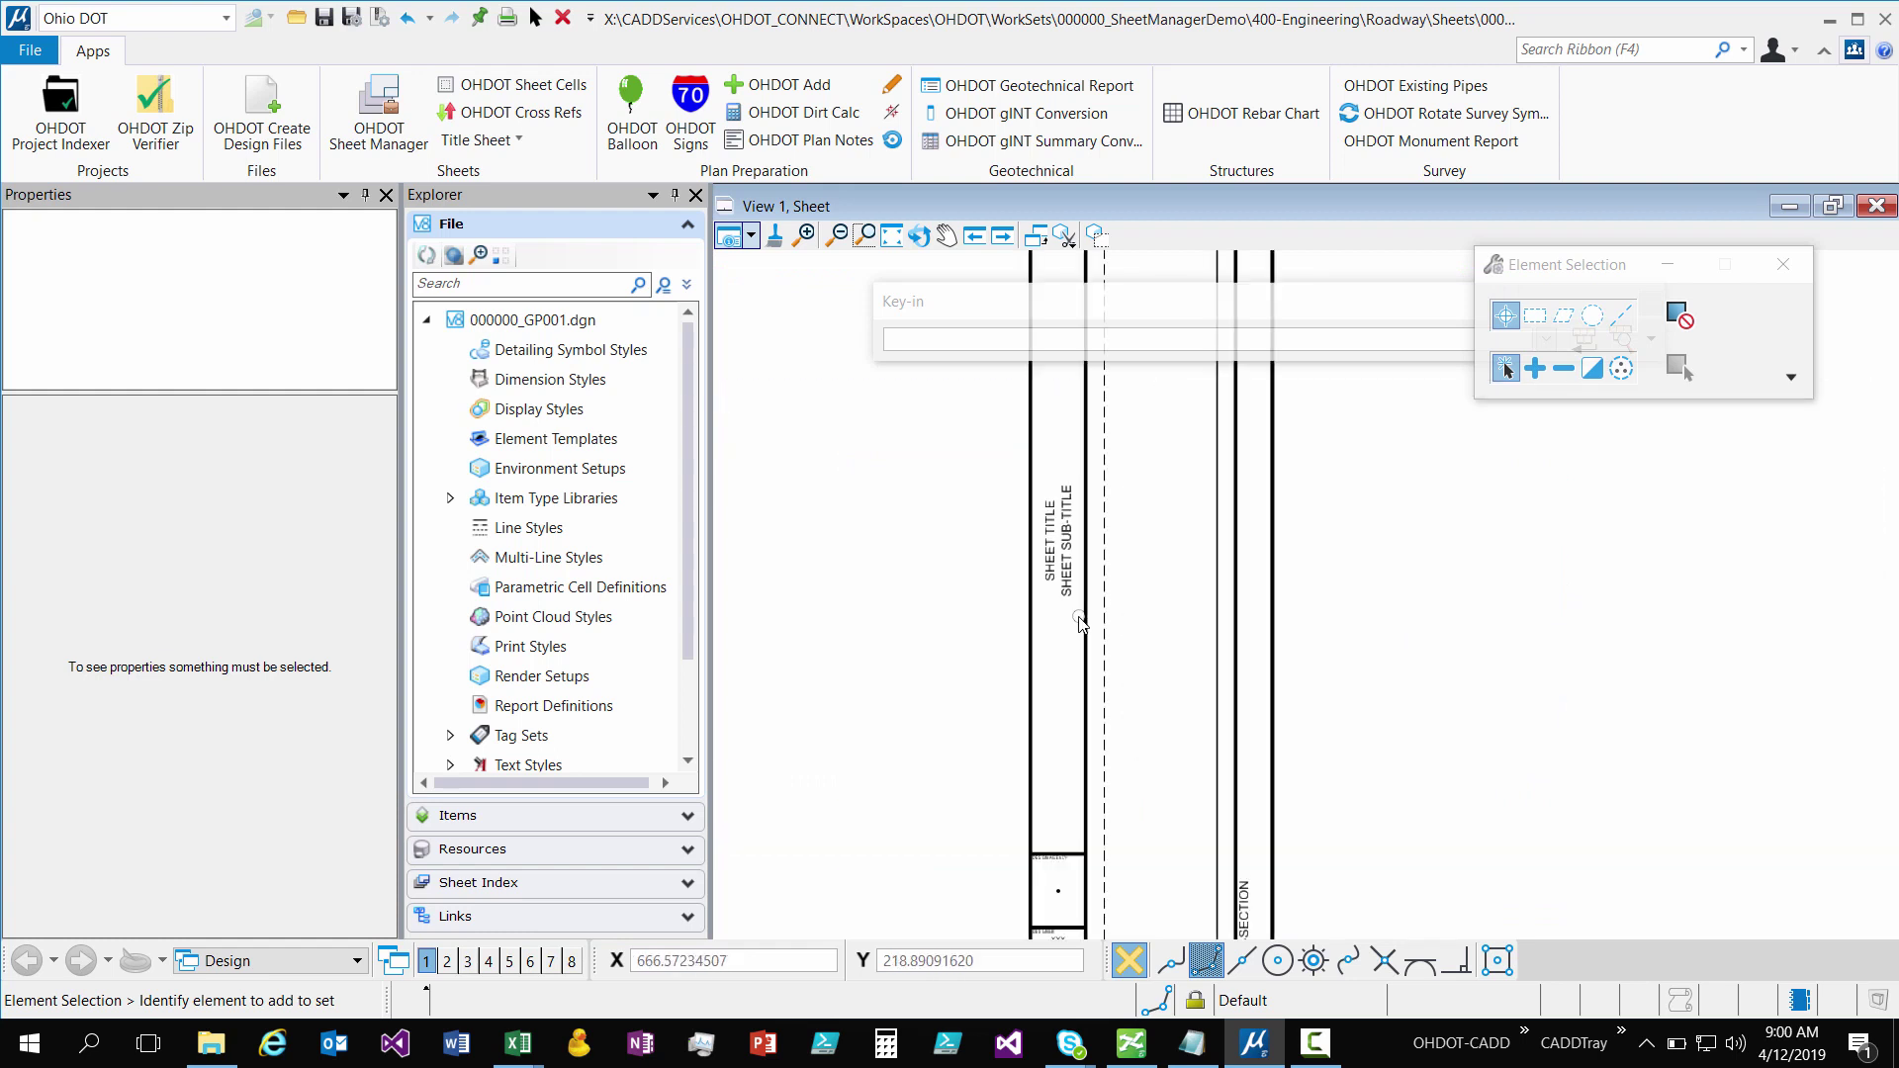
click(1051, 554)
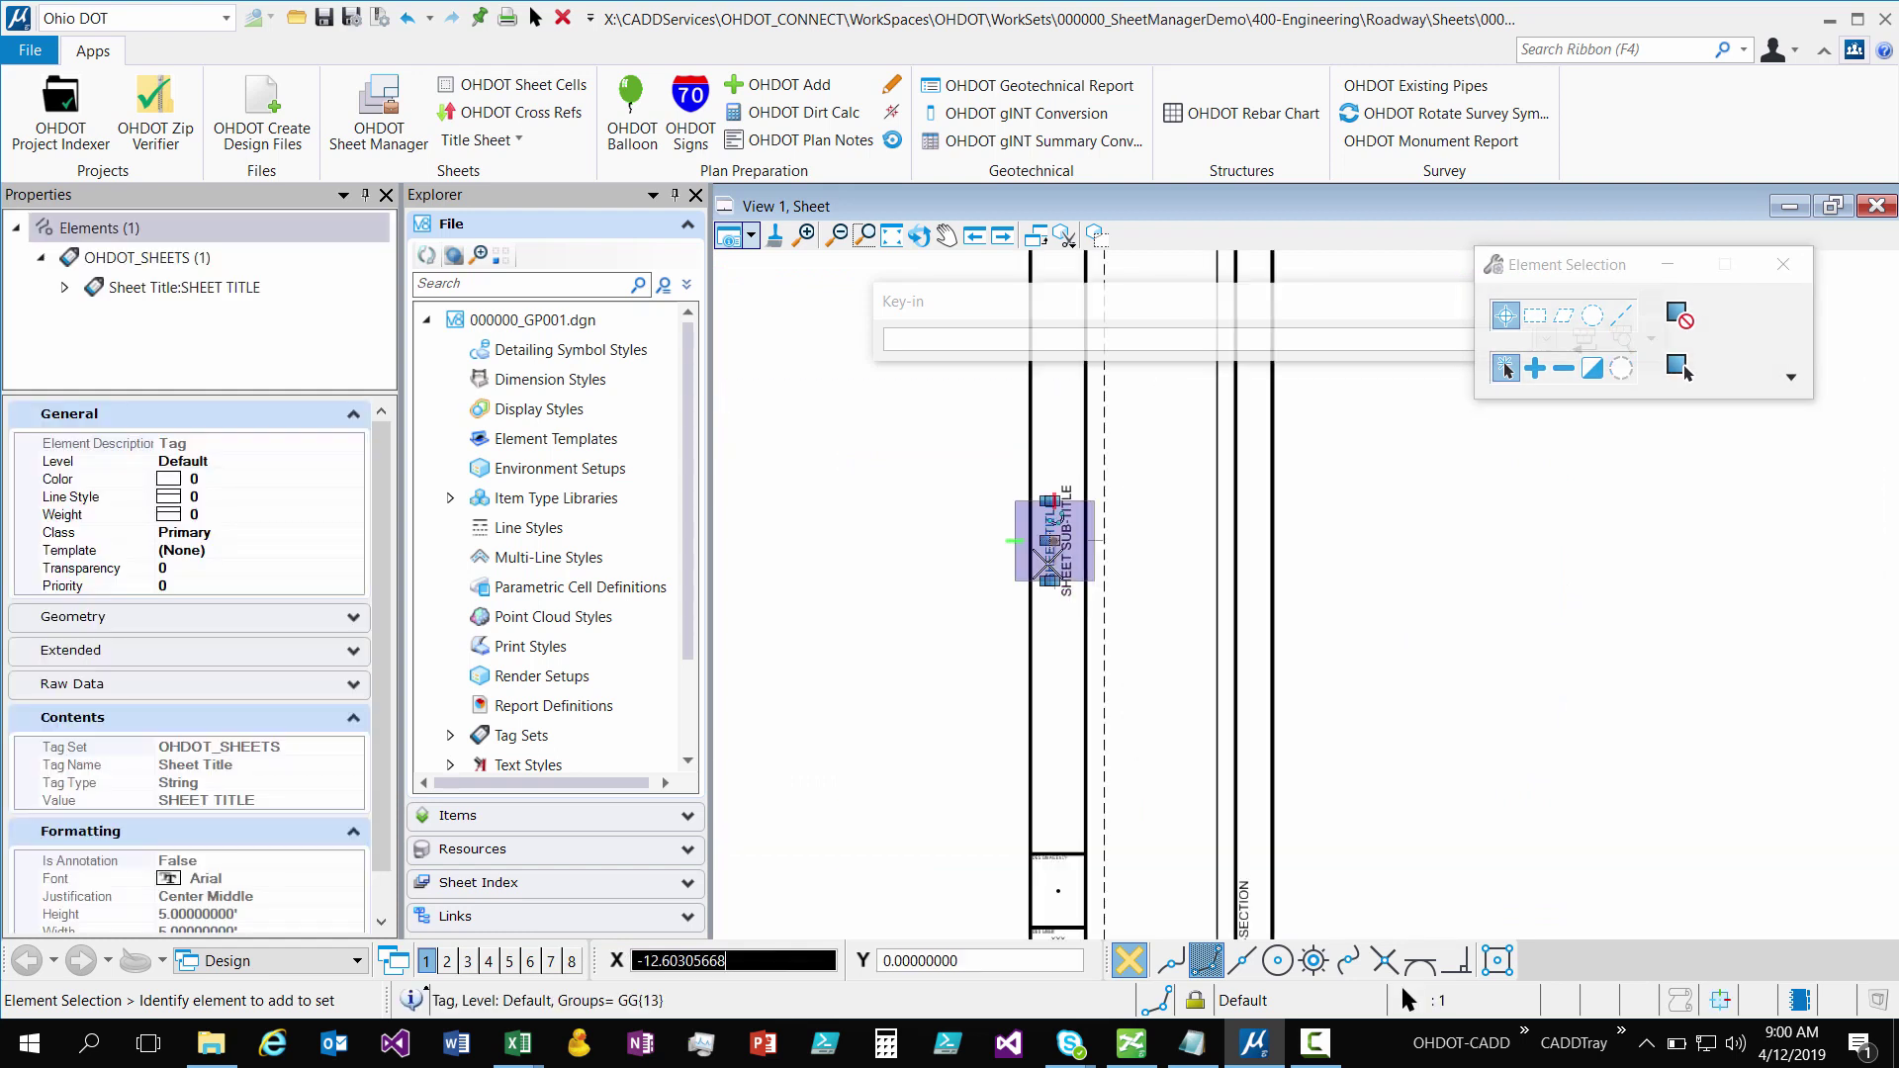
double_click(1050, 570)
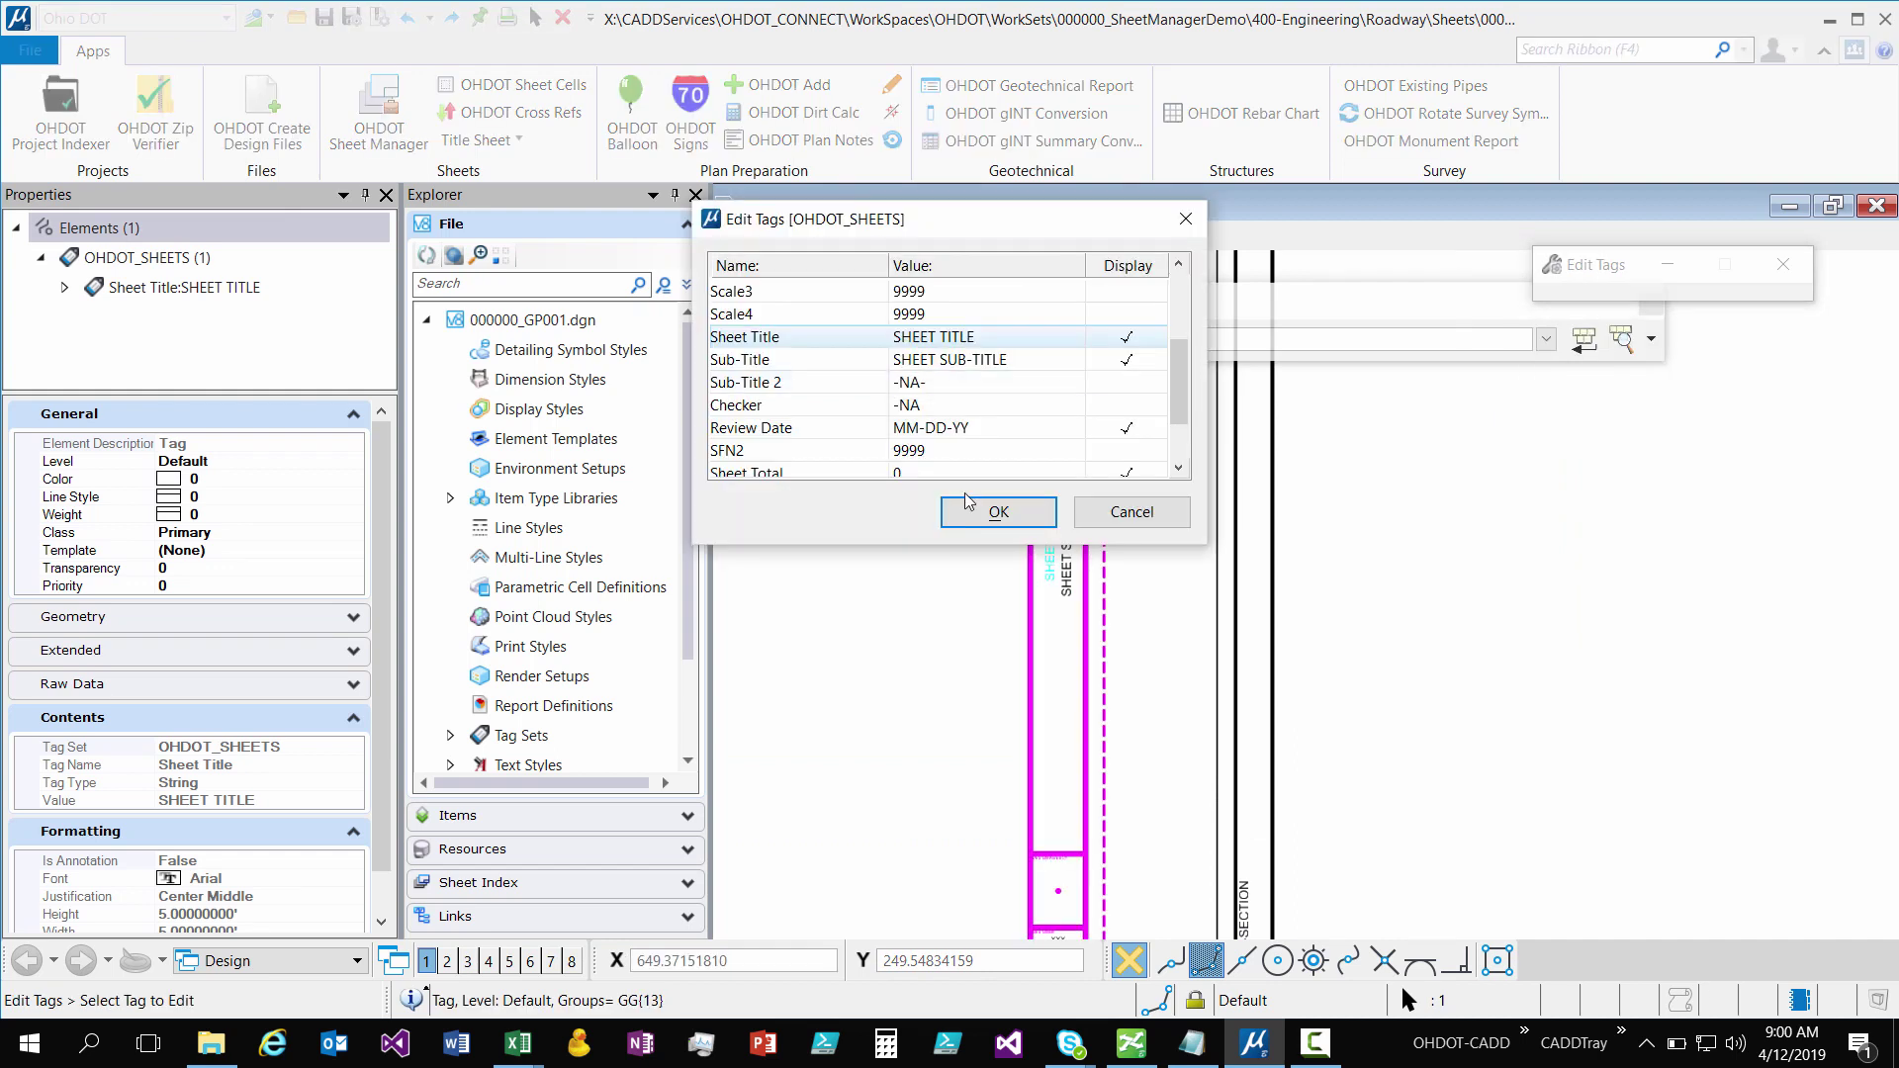
- Look over the tag editing dialog, then cancel it without changes
drag(836, 238, 752, 258)
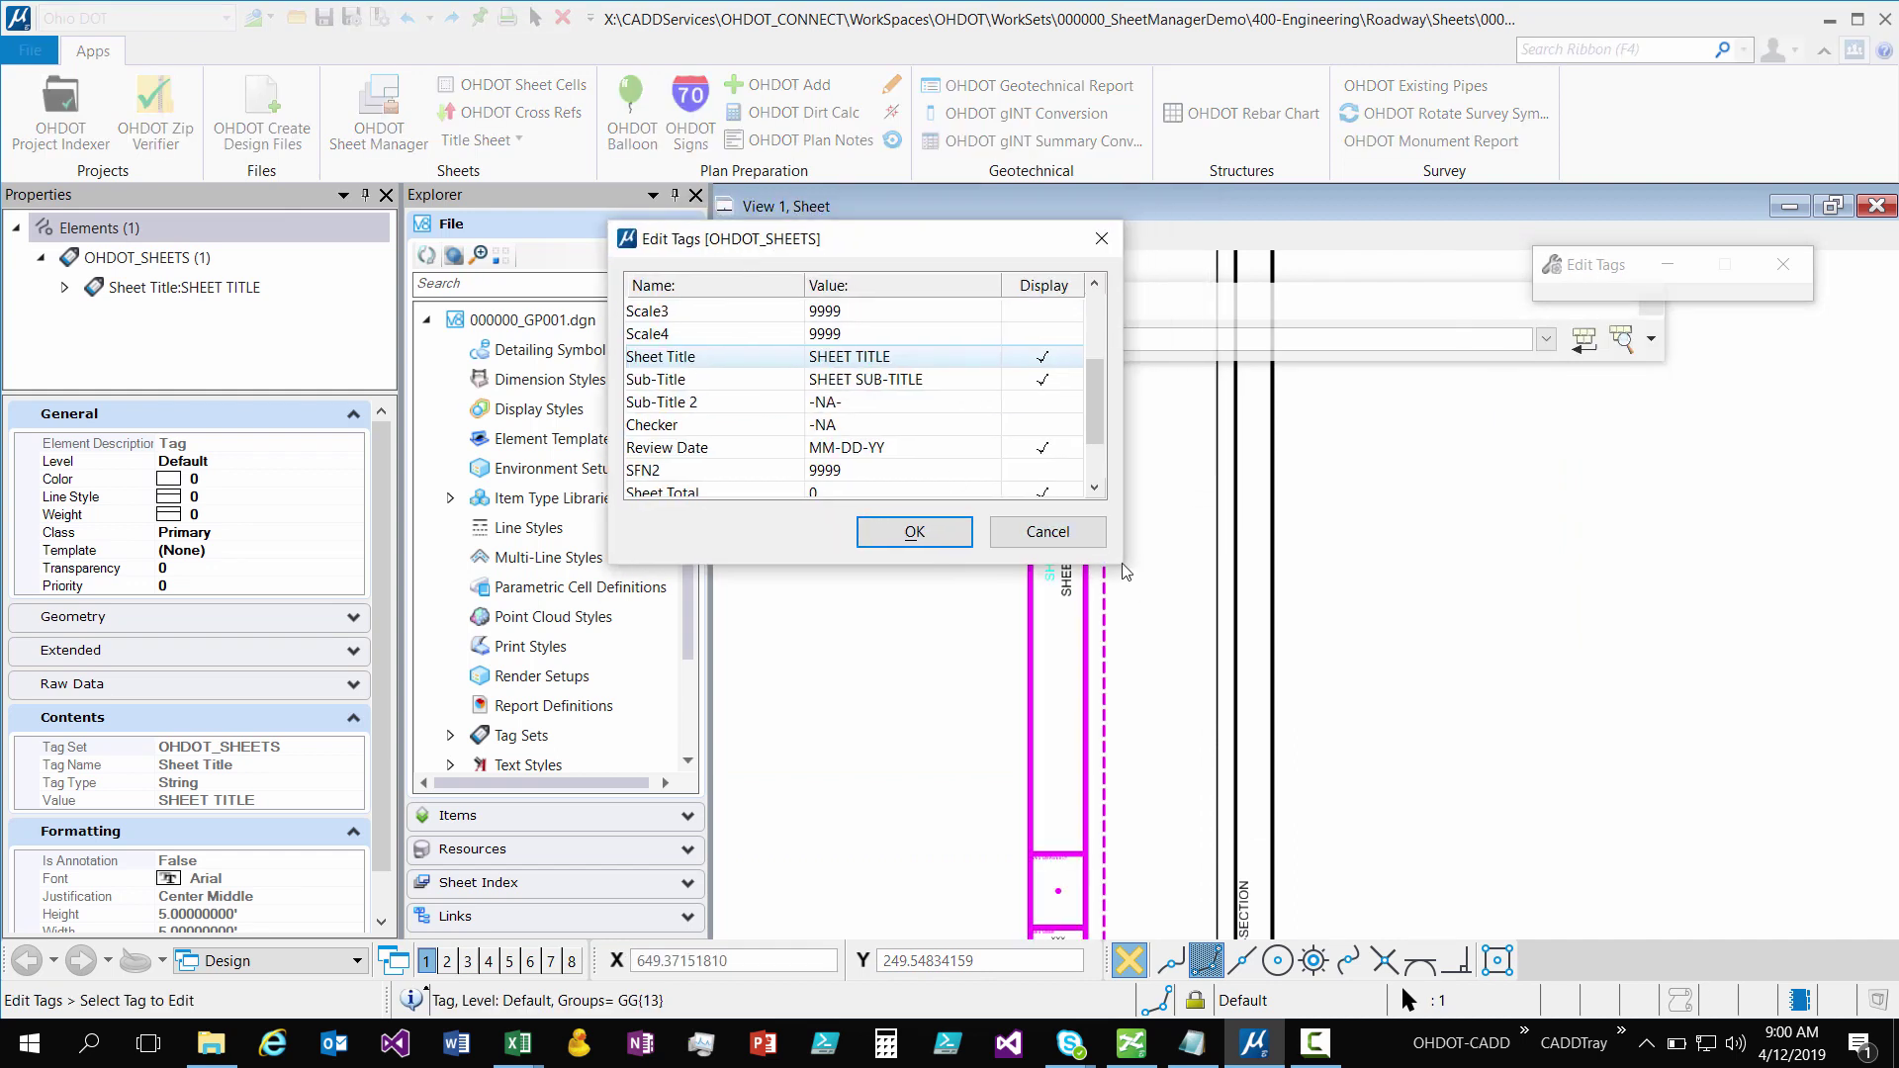
scroll(791, 390, up, 2)
scroll(791, 356, down, 1)
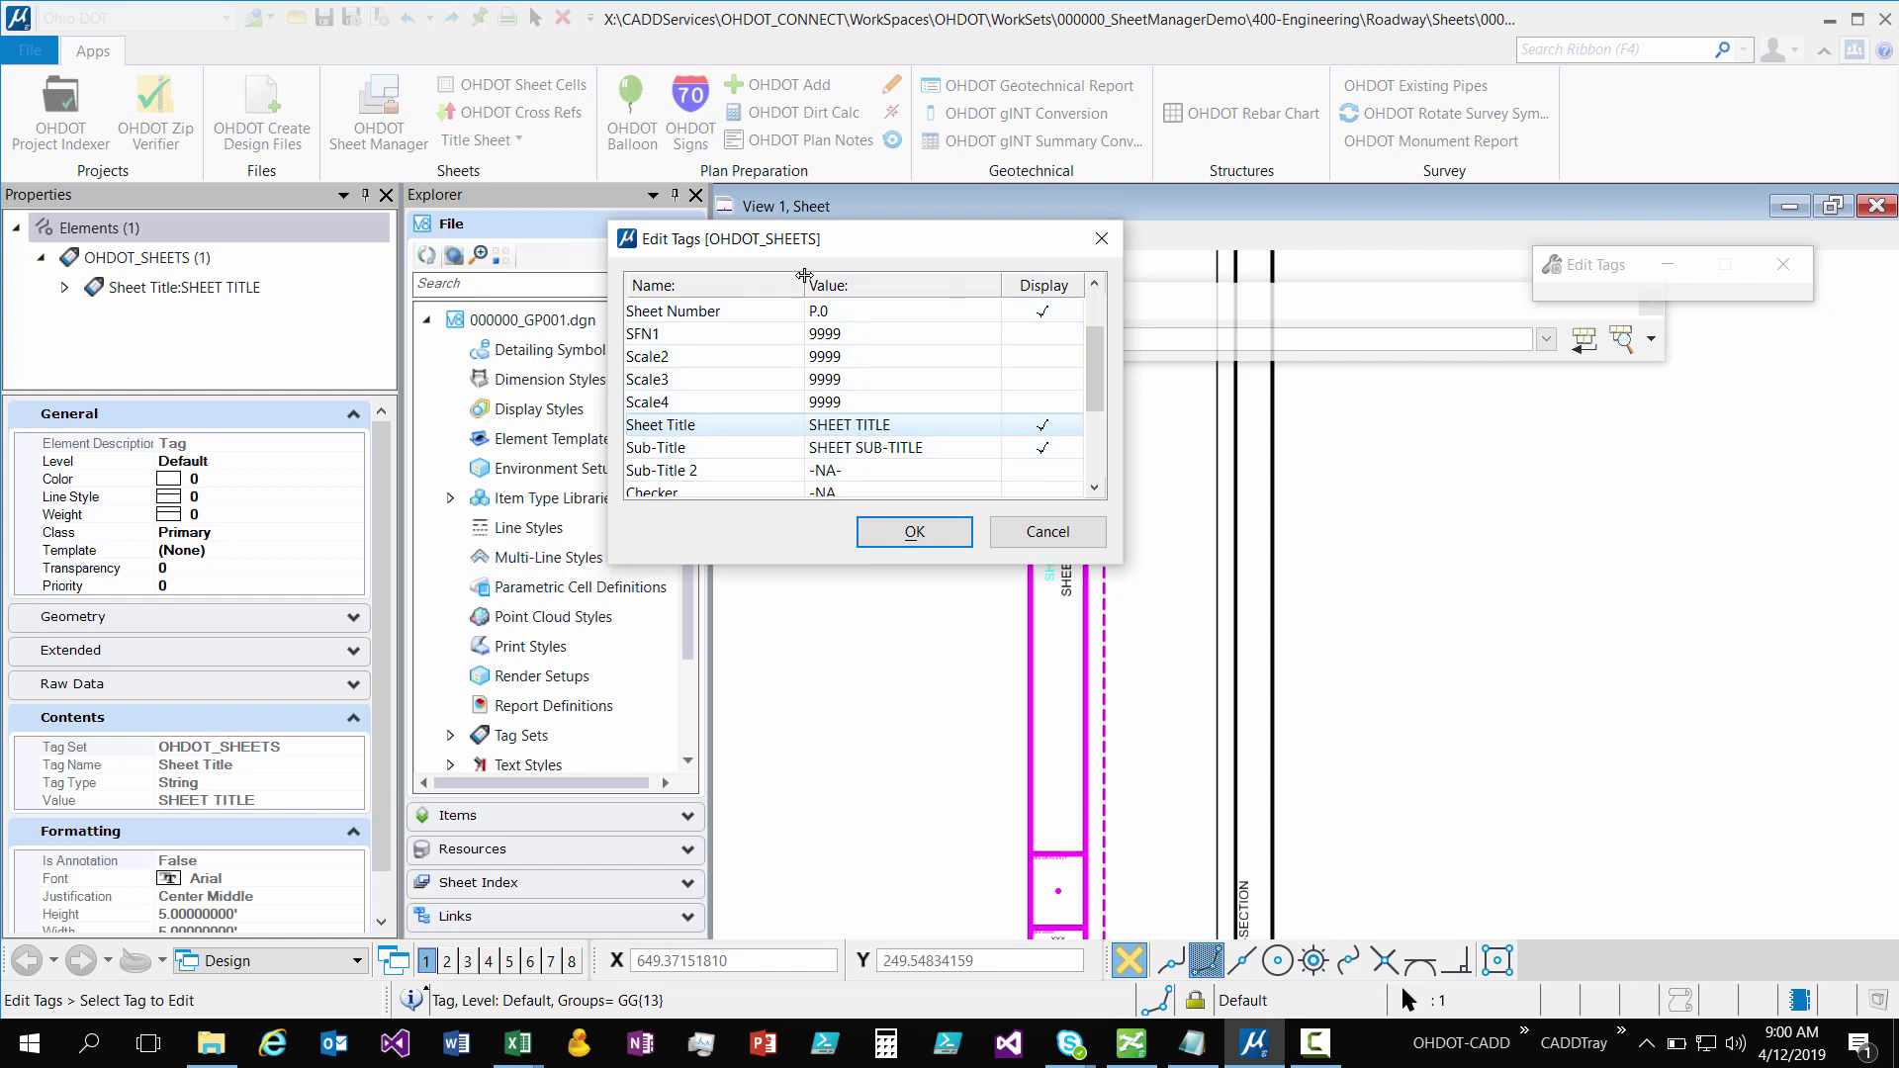
click(1047, 531)
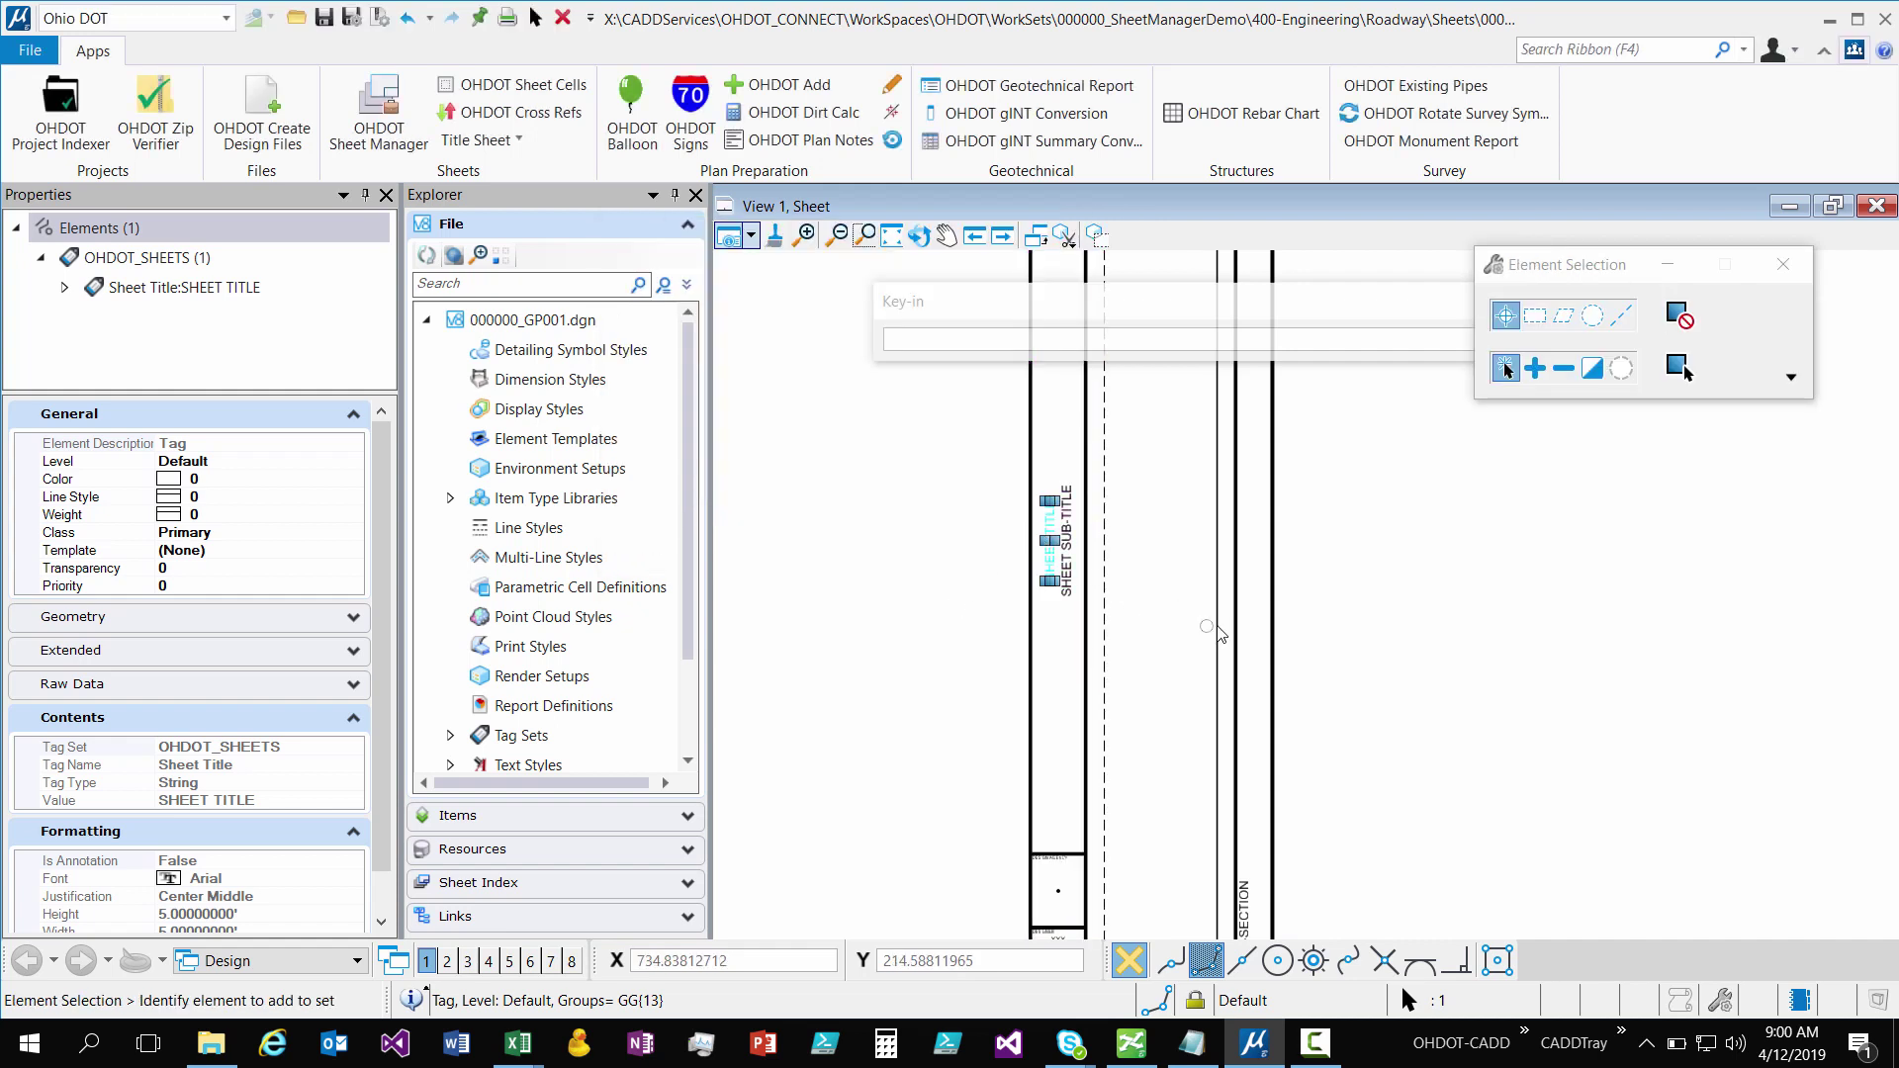
- Open the right BORDER_2 cell's SHEET SUB-TITLE text in Text Editor, removing its trailing space
click(984, 552)
scroll(983, 554, down, 3)
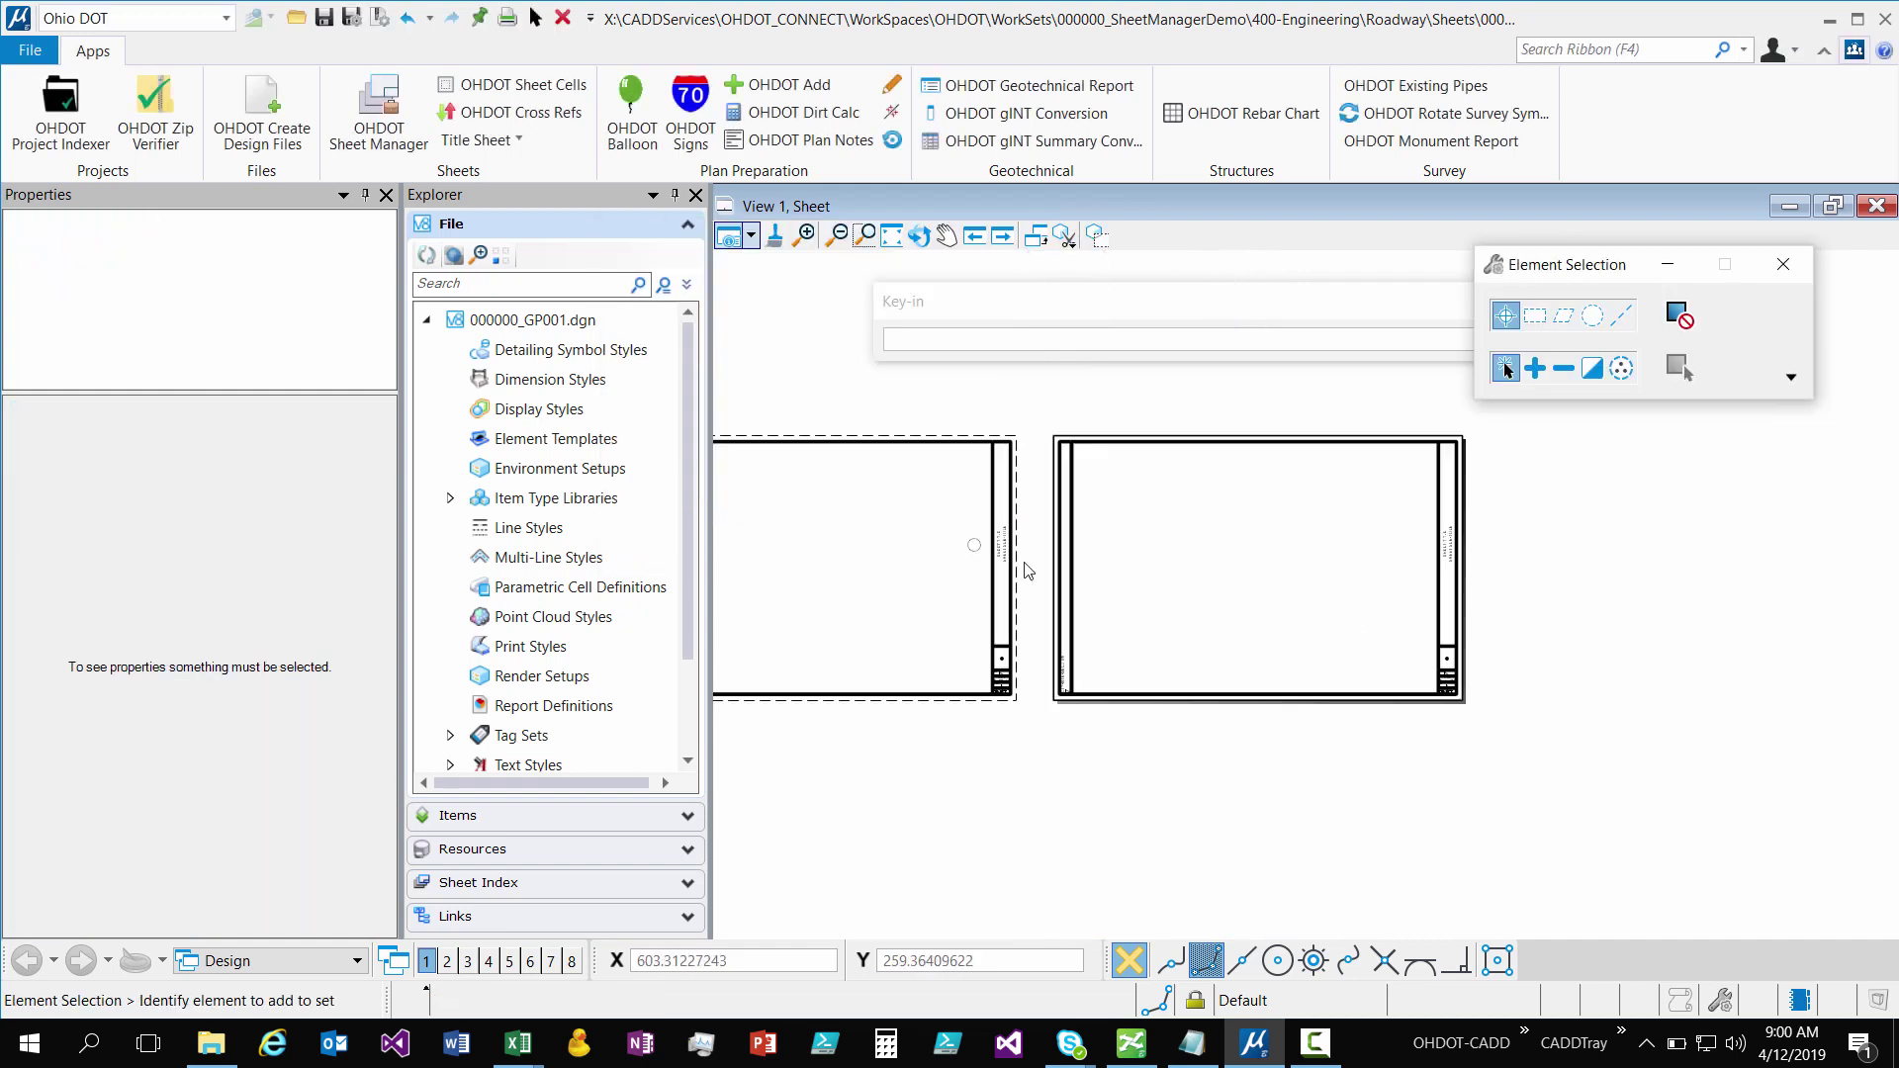
scroll(1479, 574, up, 3)
scroll(1479, 575, up, 2)
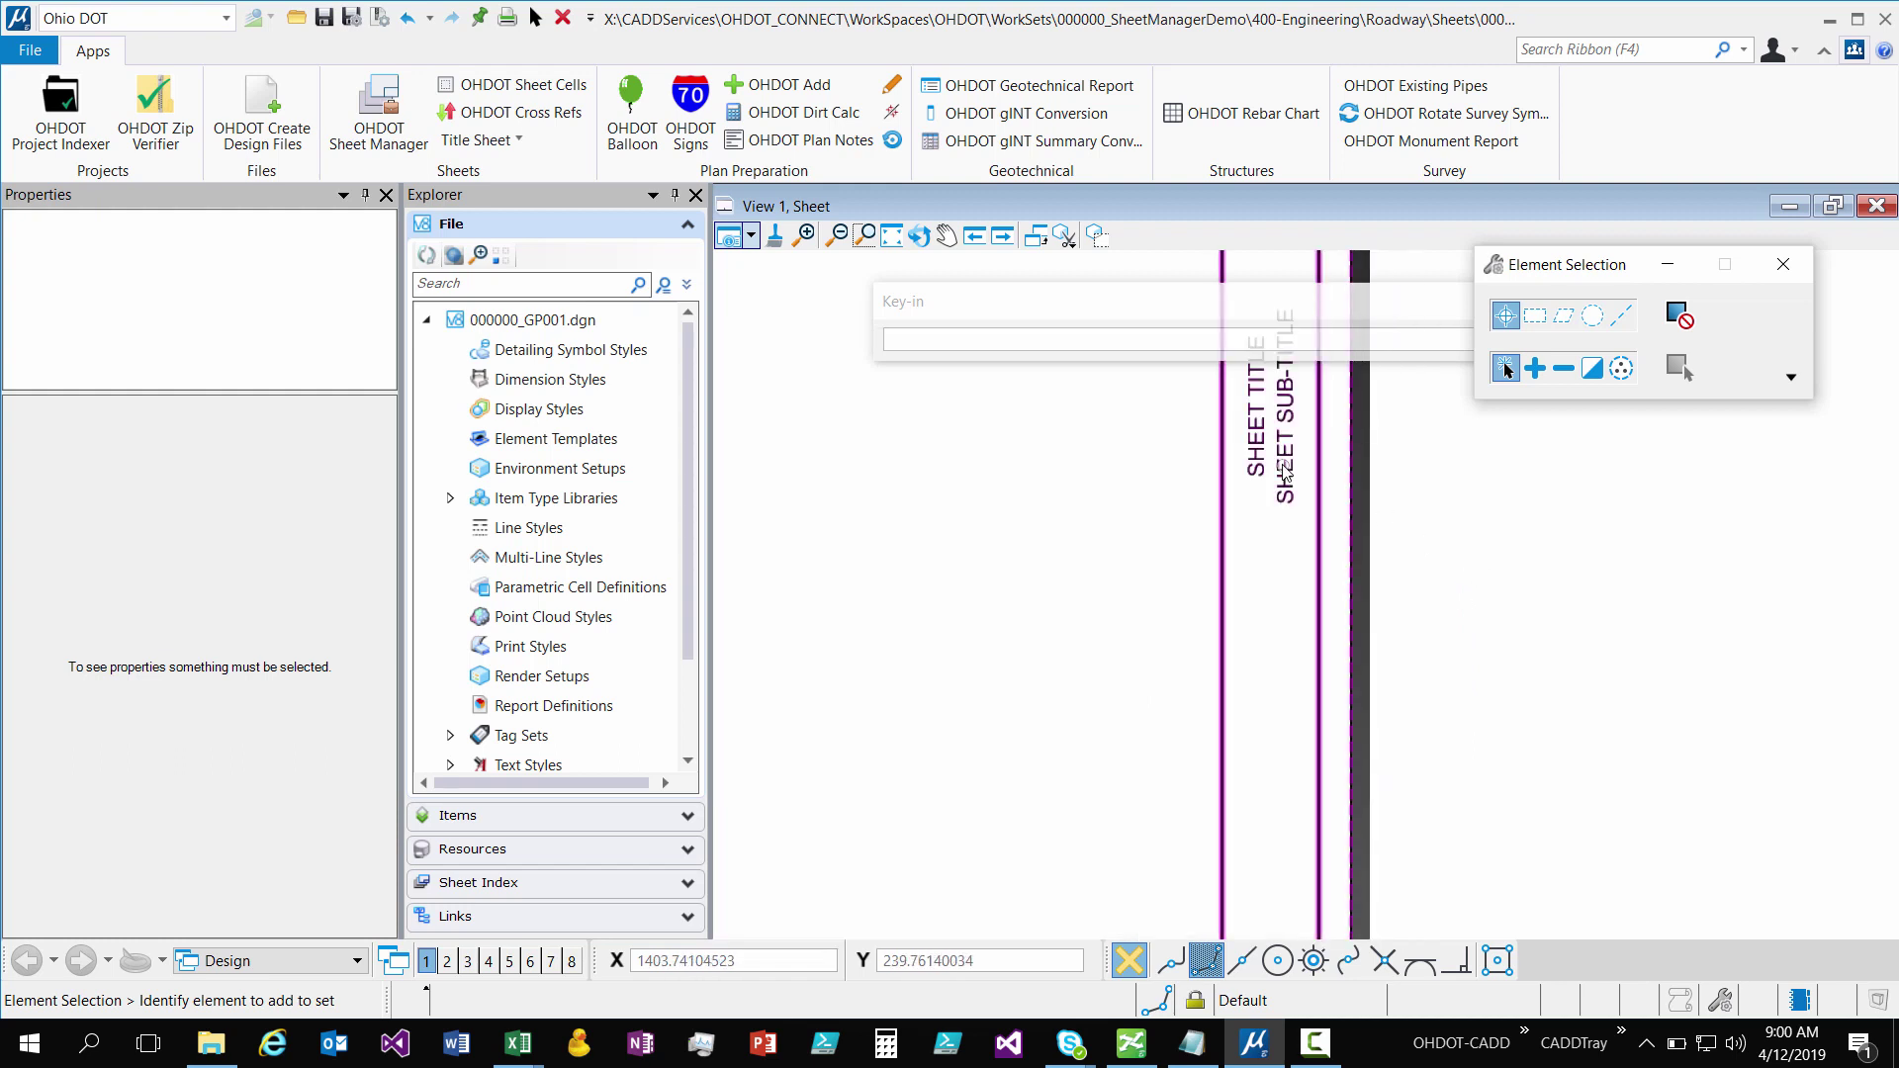
click(1285, 460)
click(1286, 459)
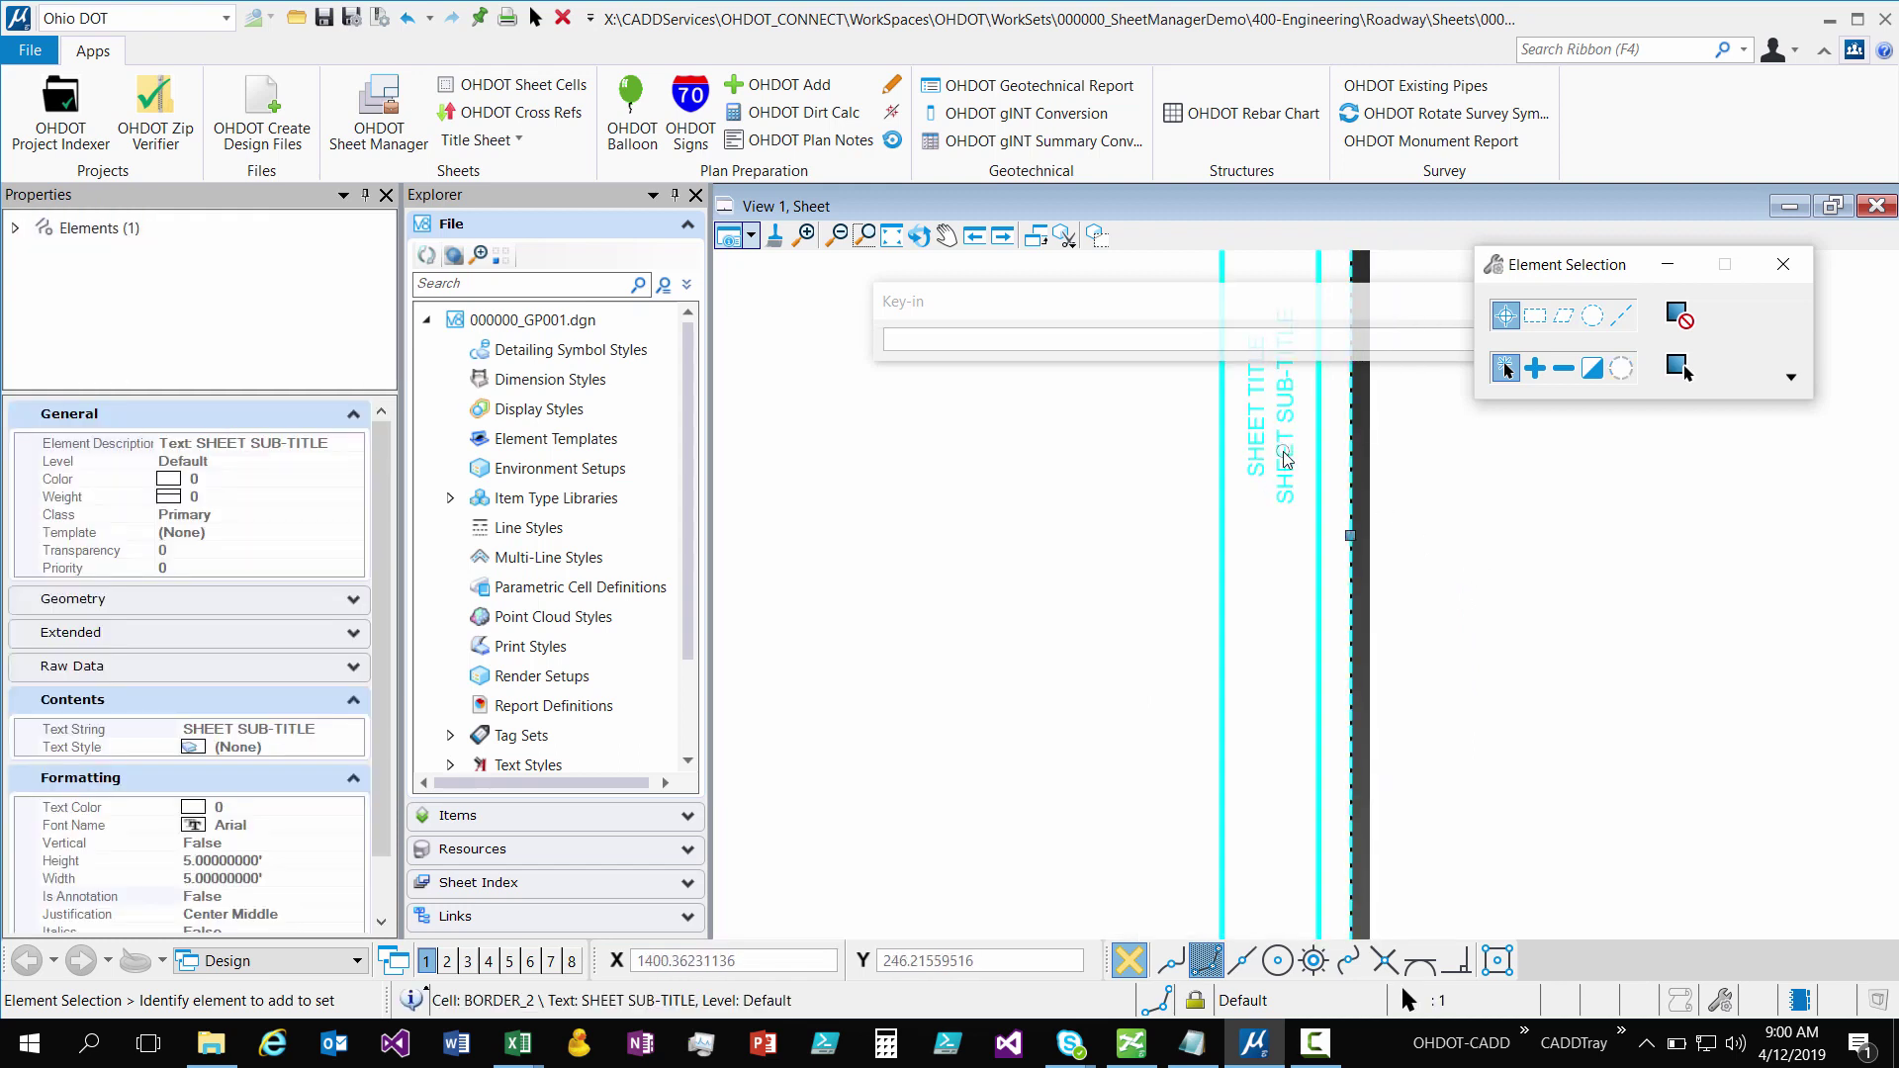
double_click(1286, 459)
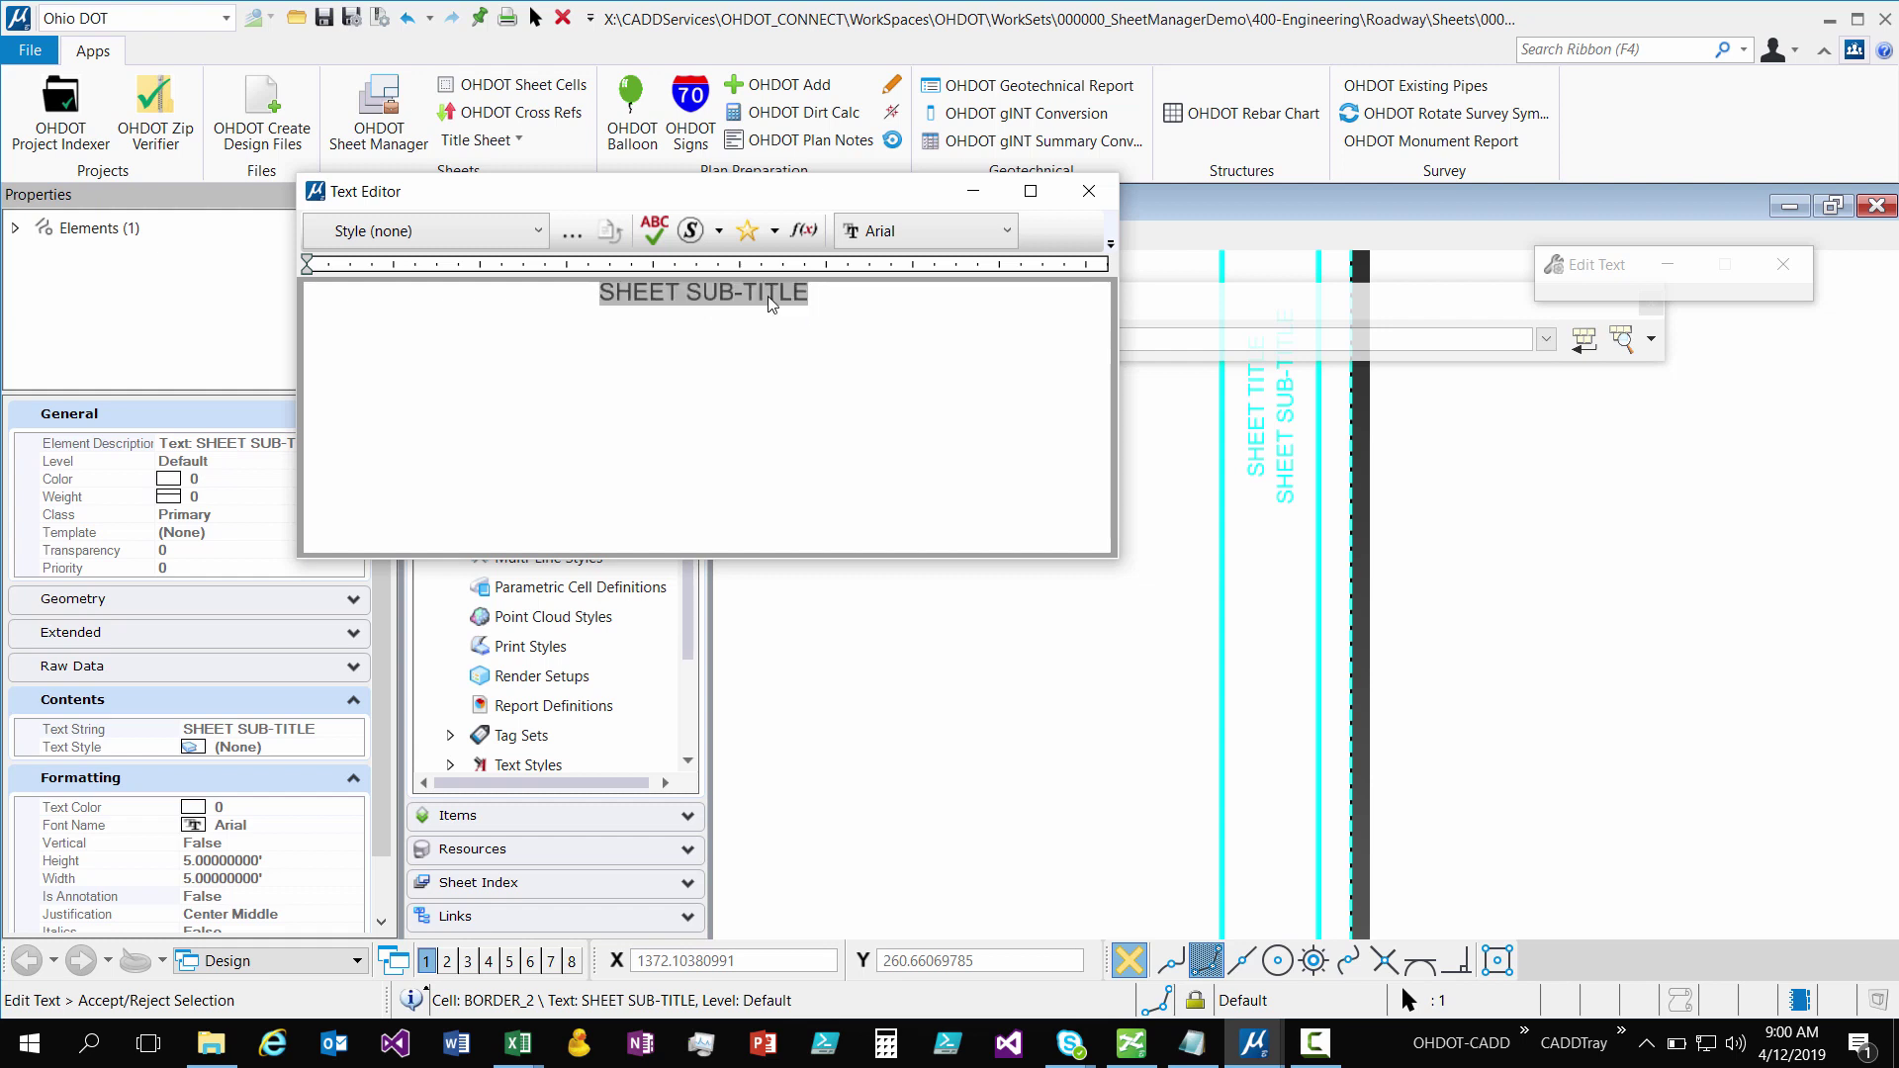
click(818, 296)
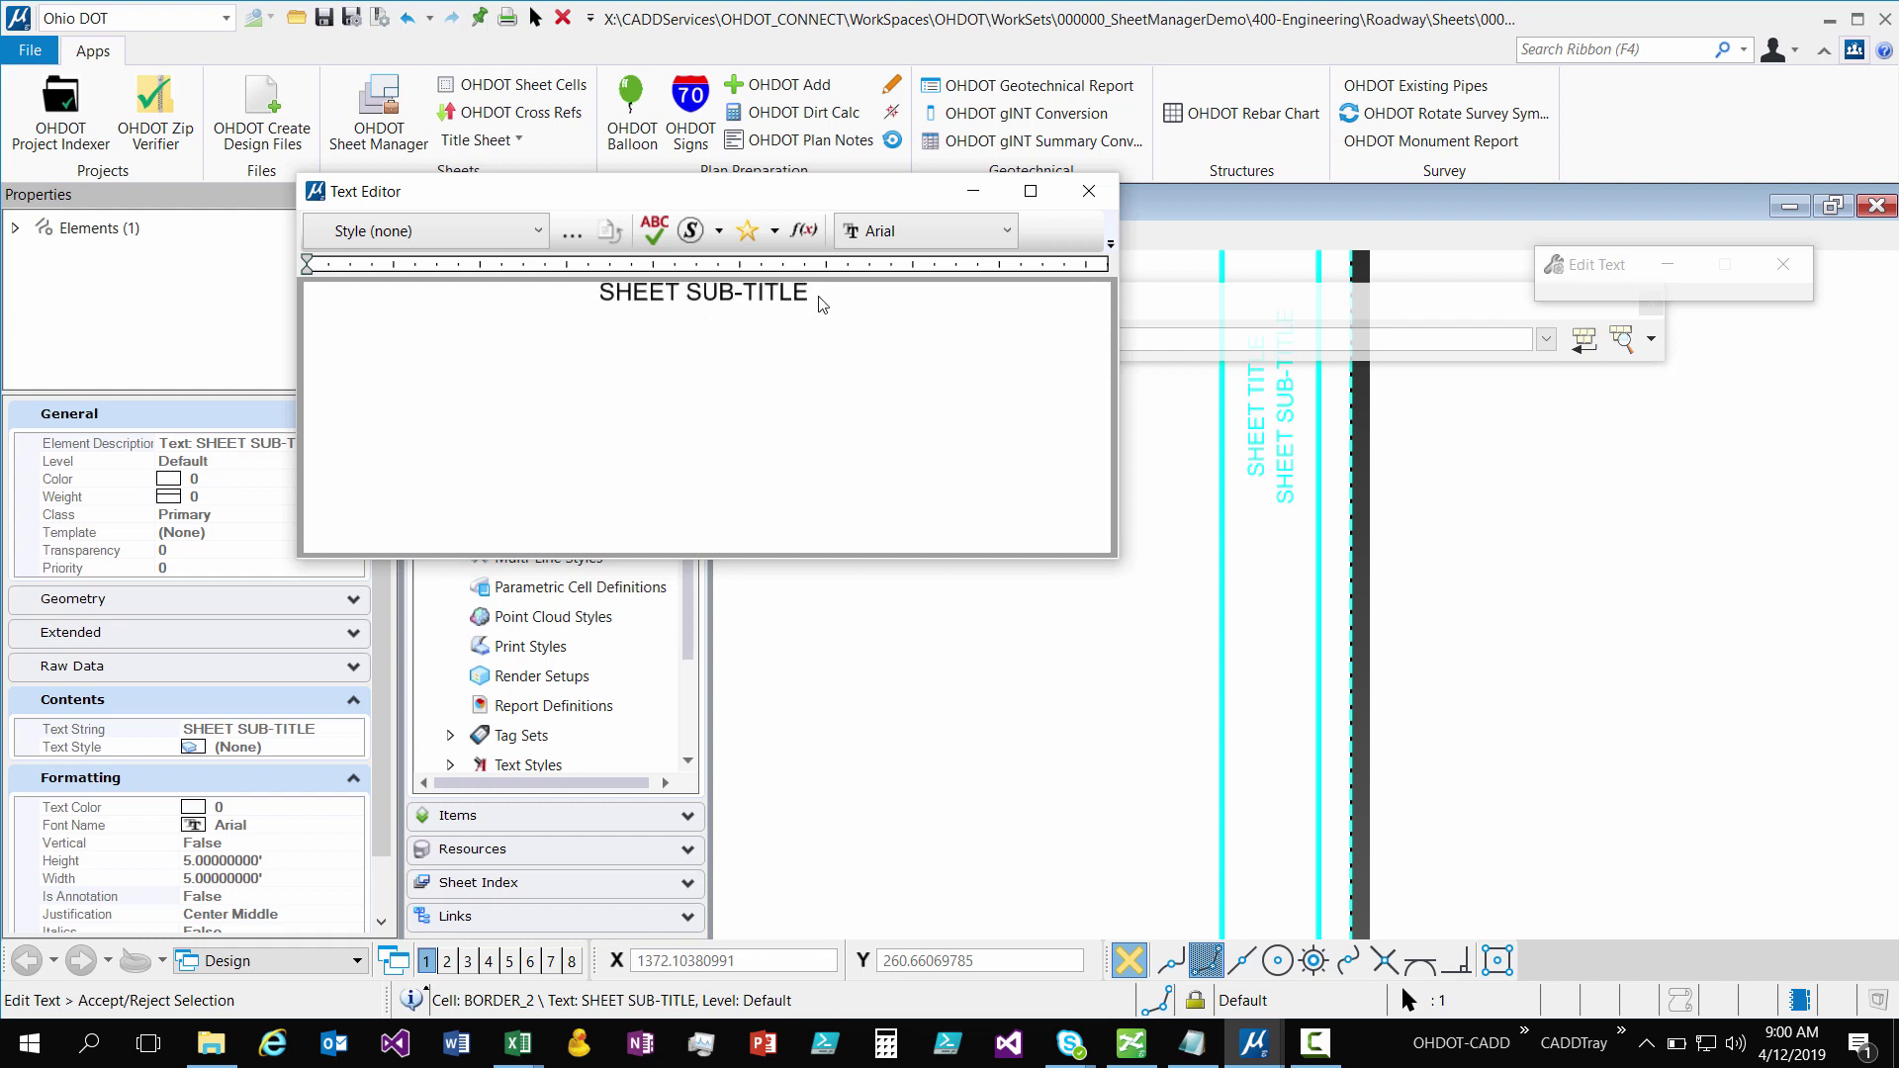
key(BackSpace)
triple_click(702, 297)
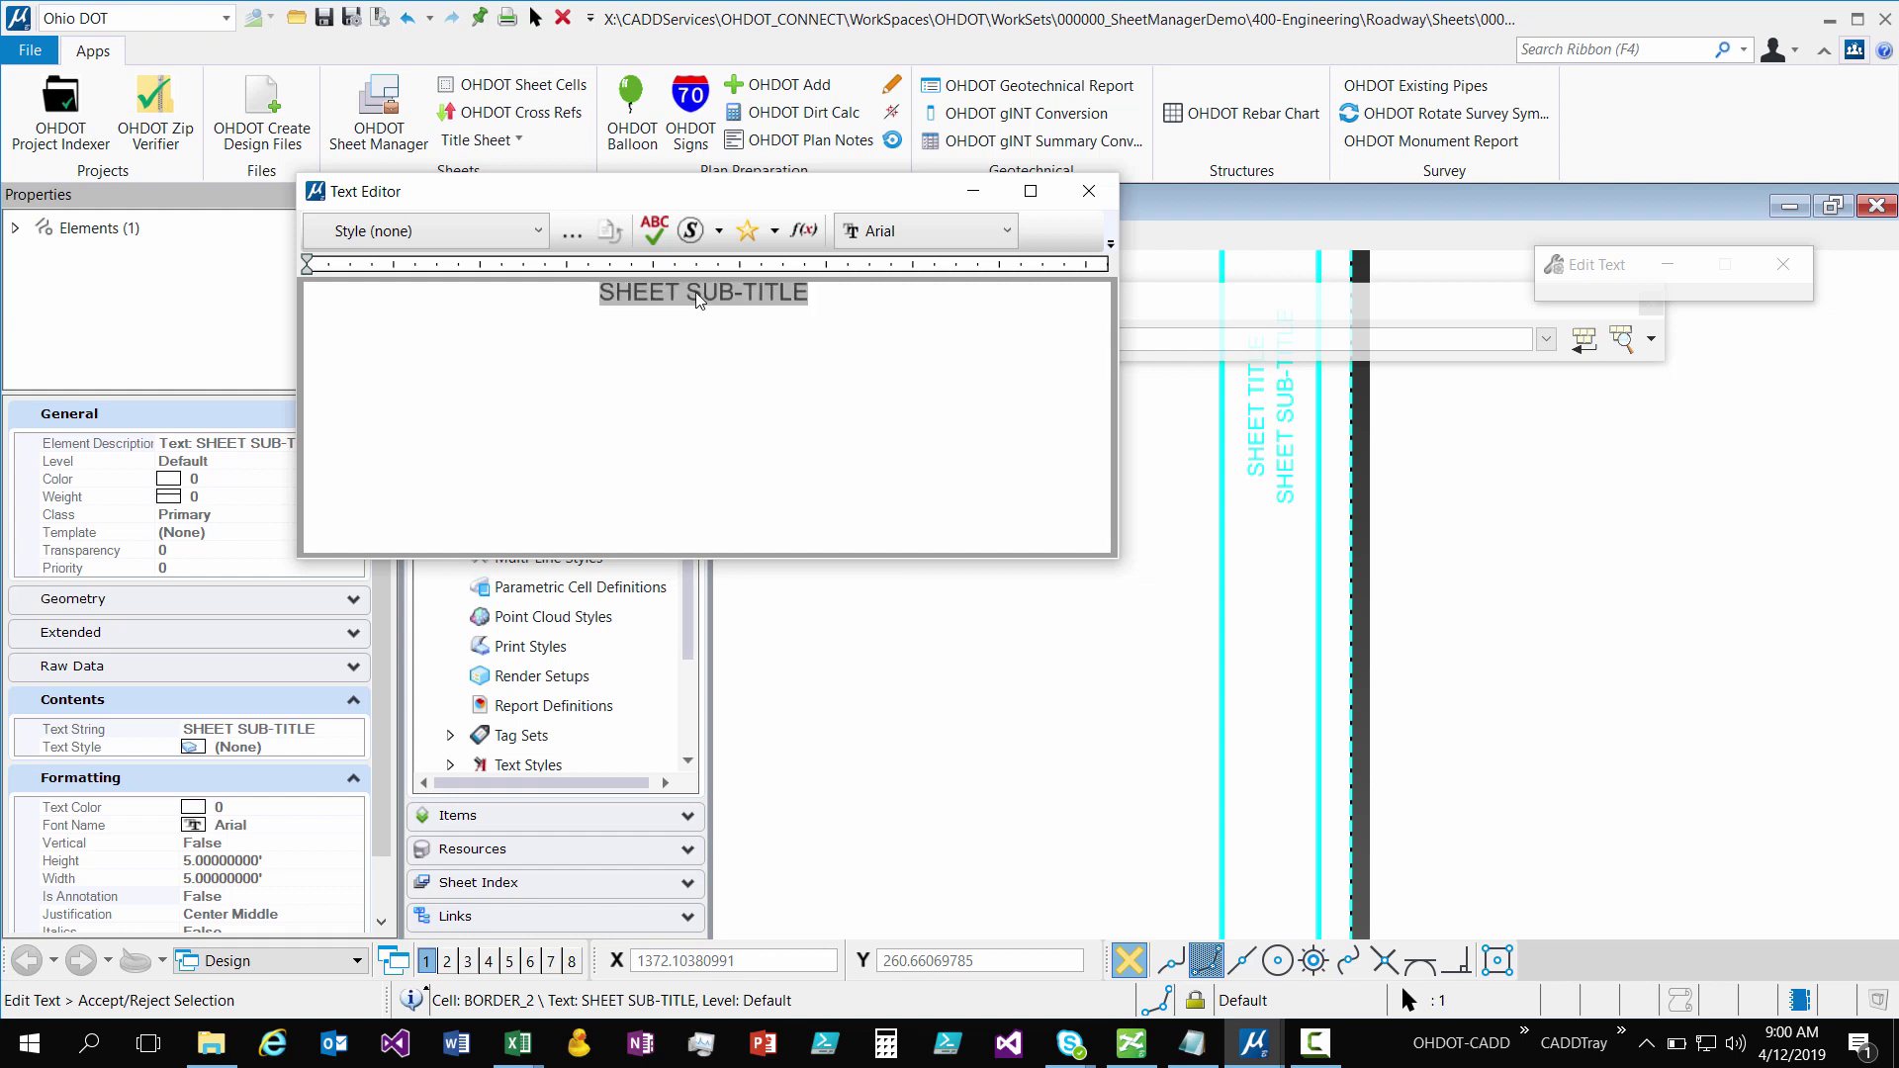
- Open the sub-title's linked field and inspect the Sub-Title, Designer, Review Date and Reviewer values
double_click(697, 295)
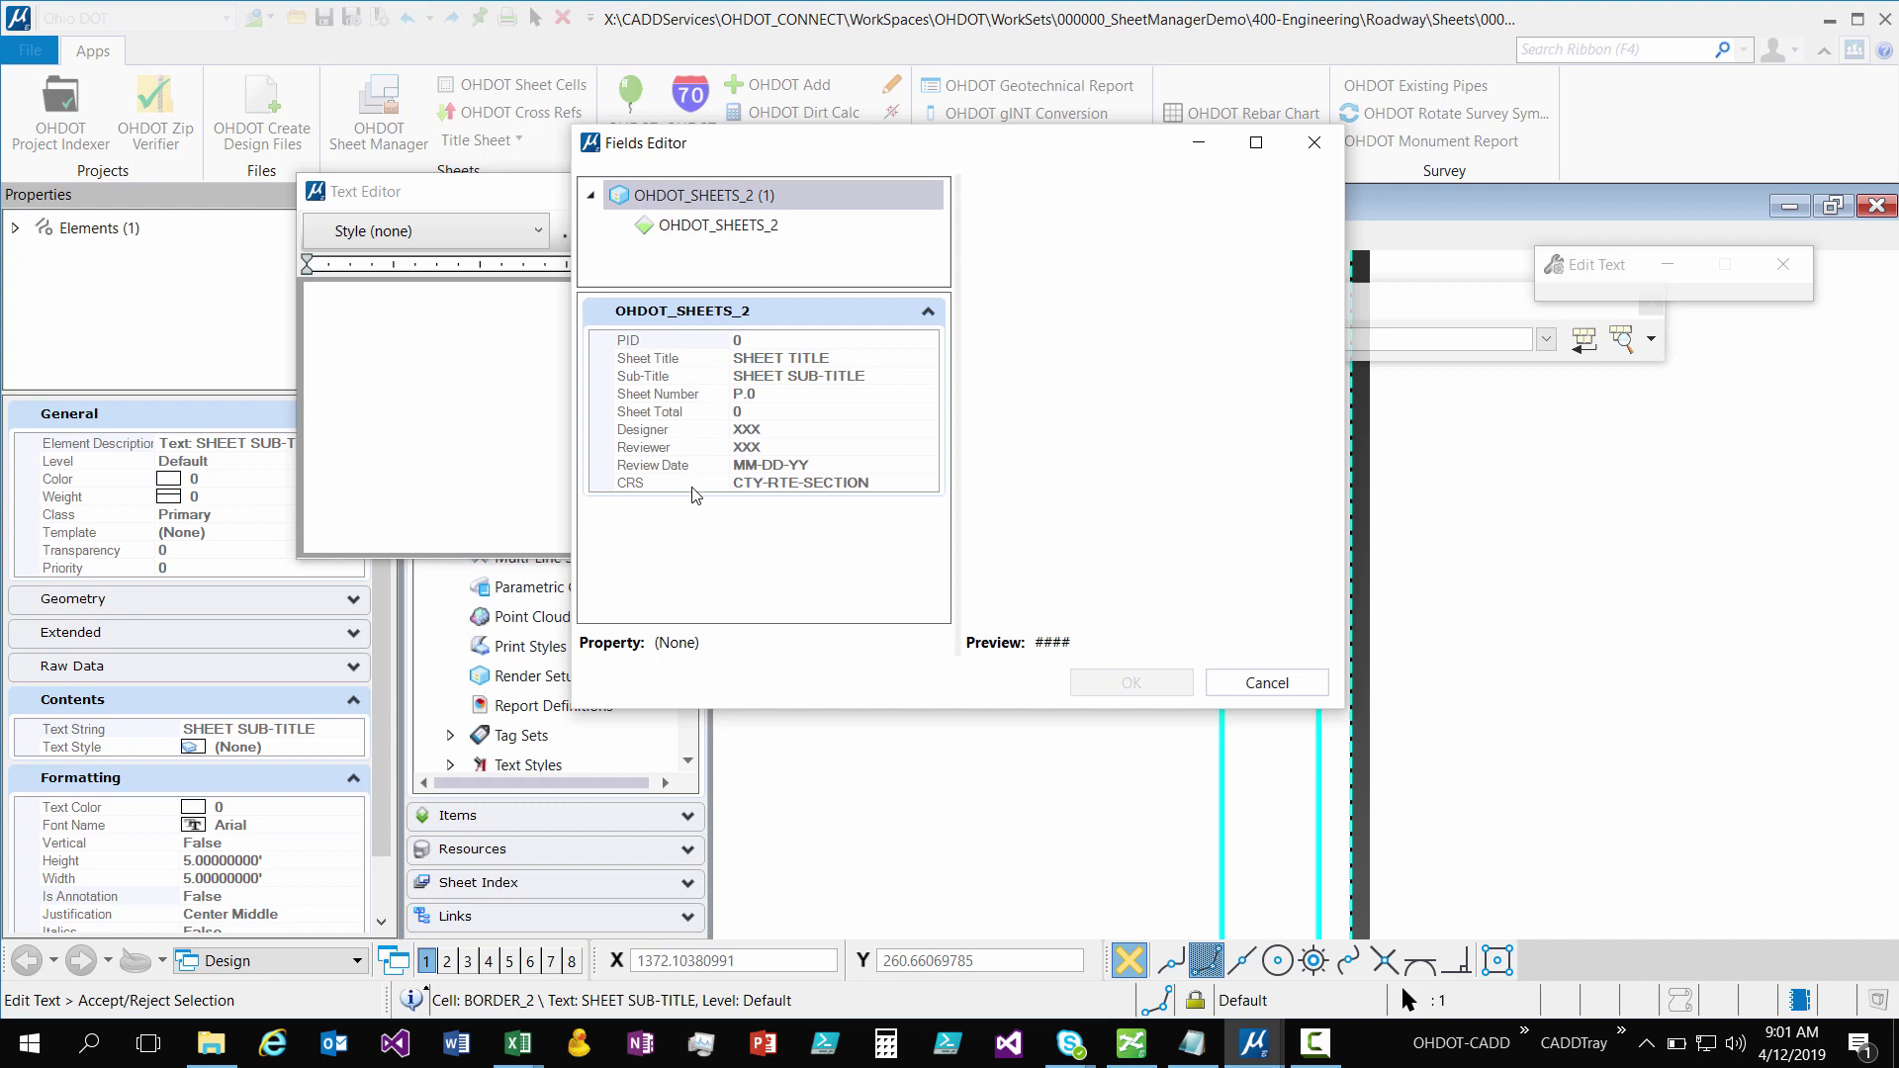
click(754, 377)
click(763, 429)
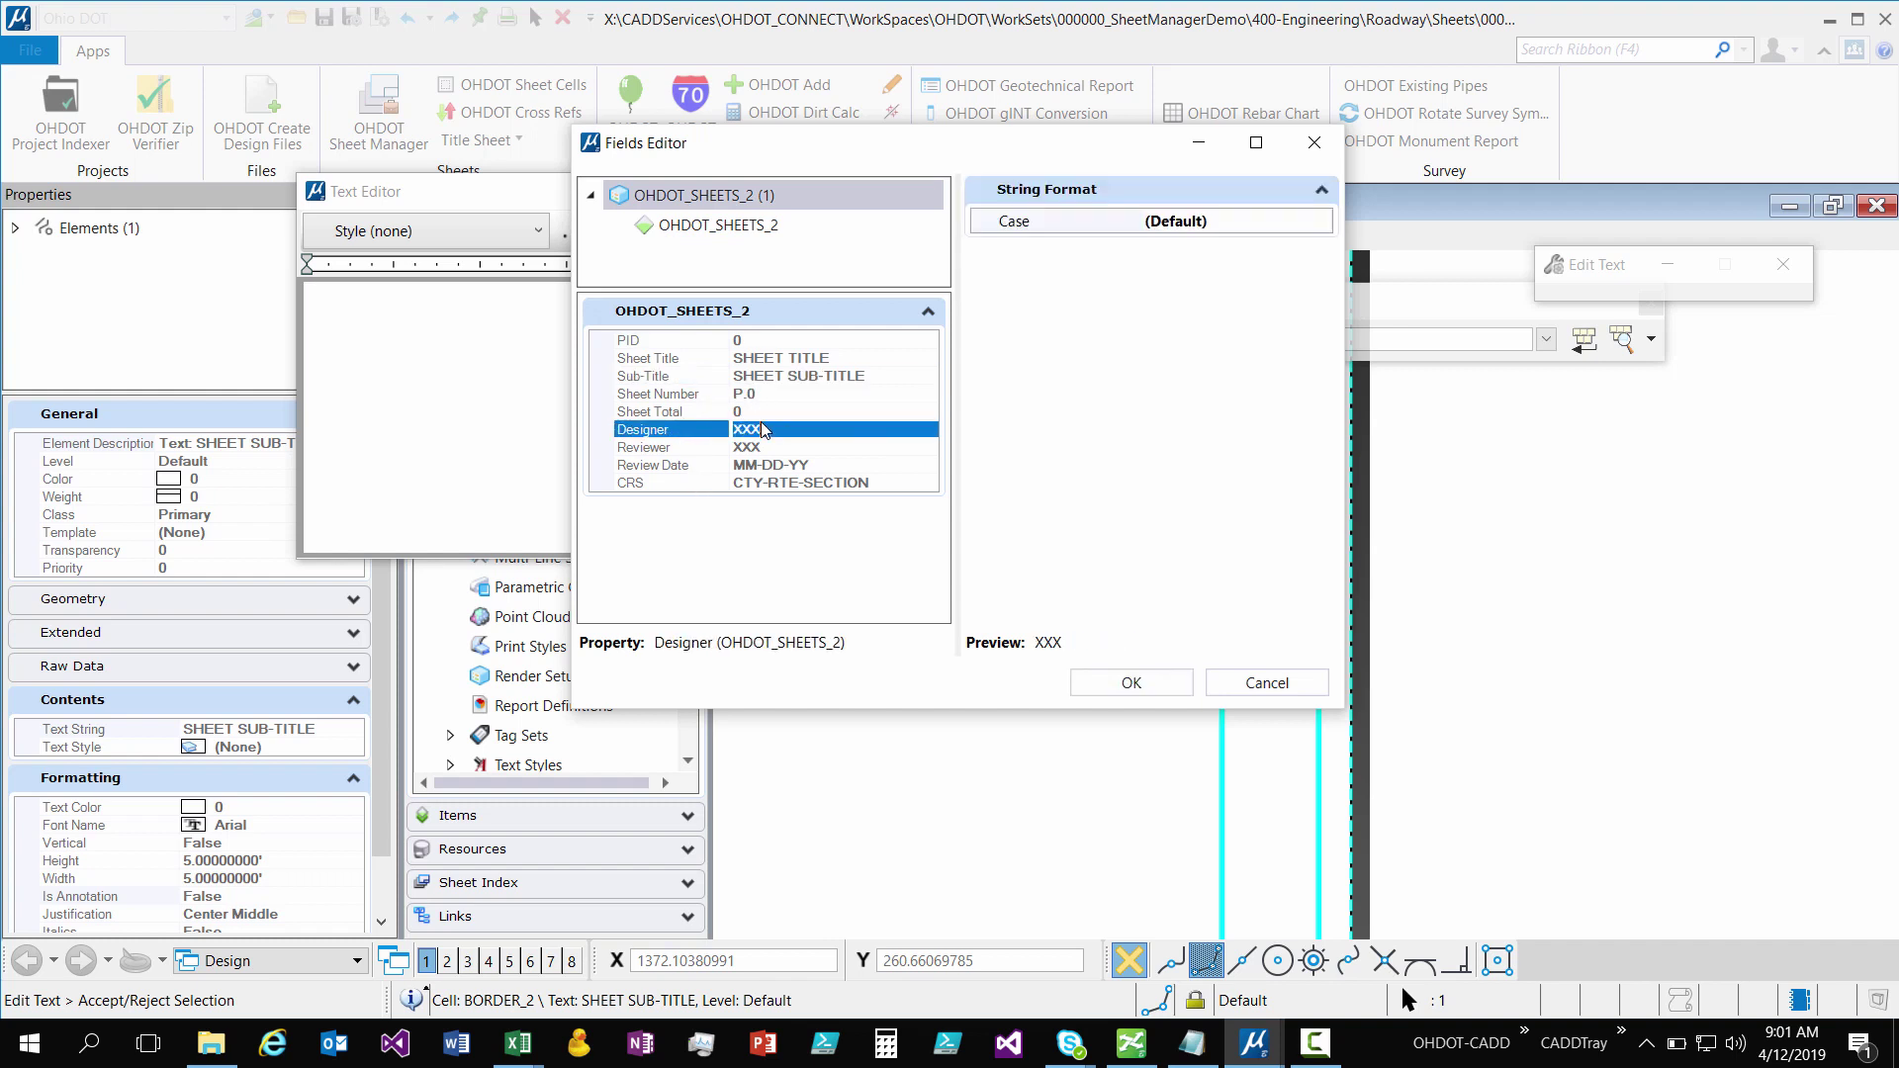
click(766, 465)
click(767, 448)
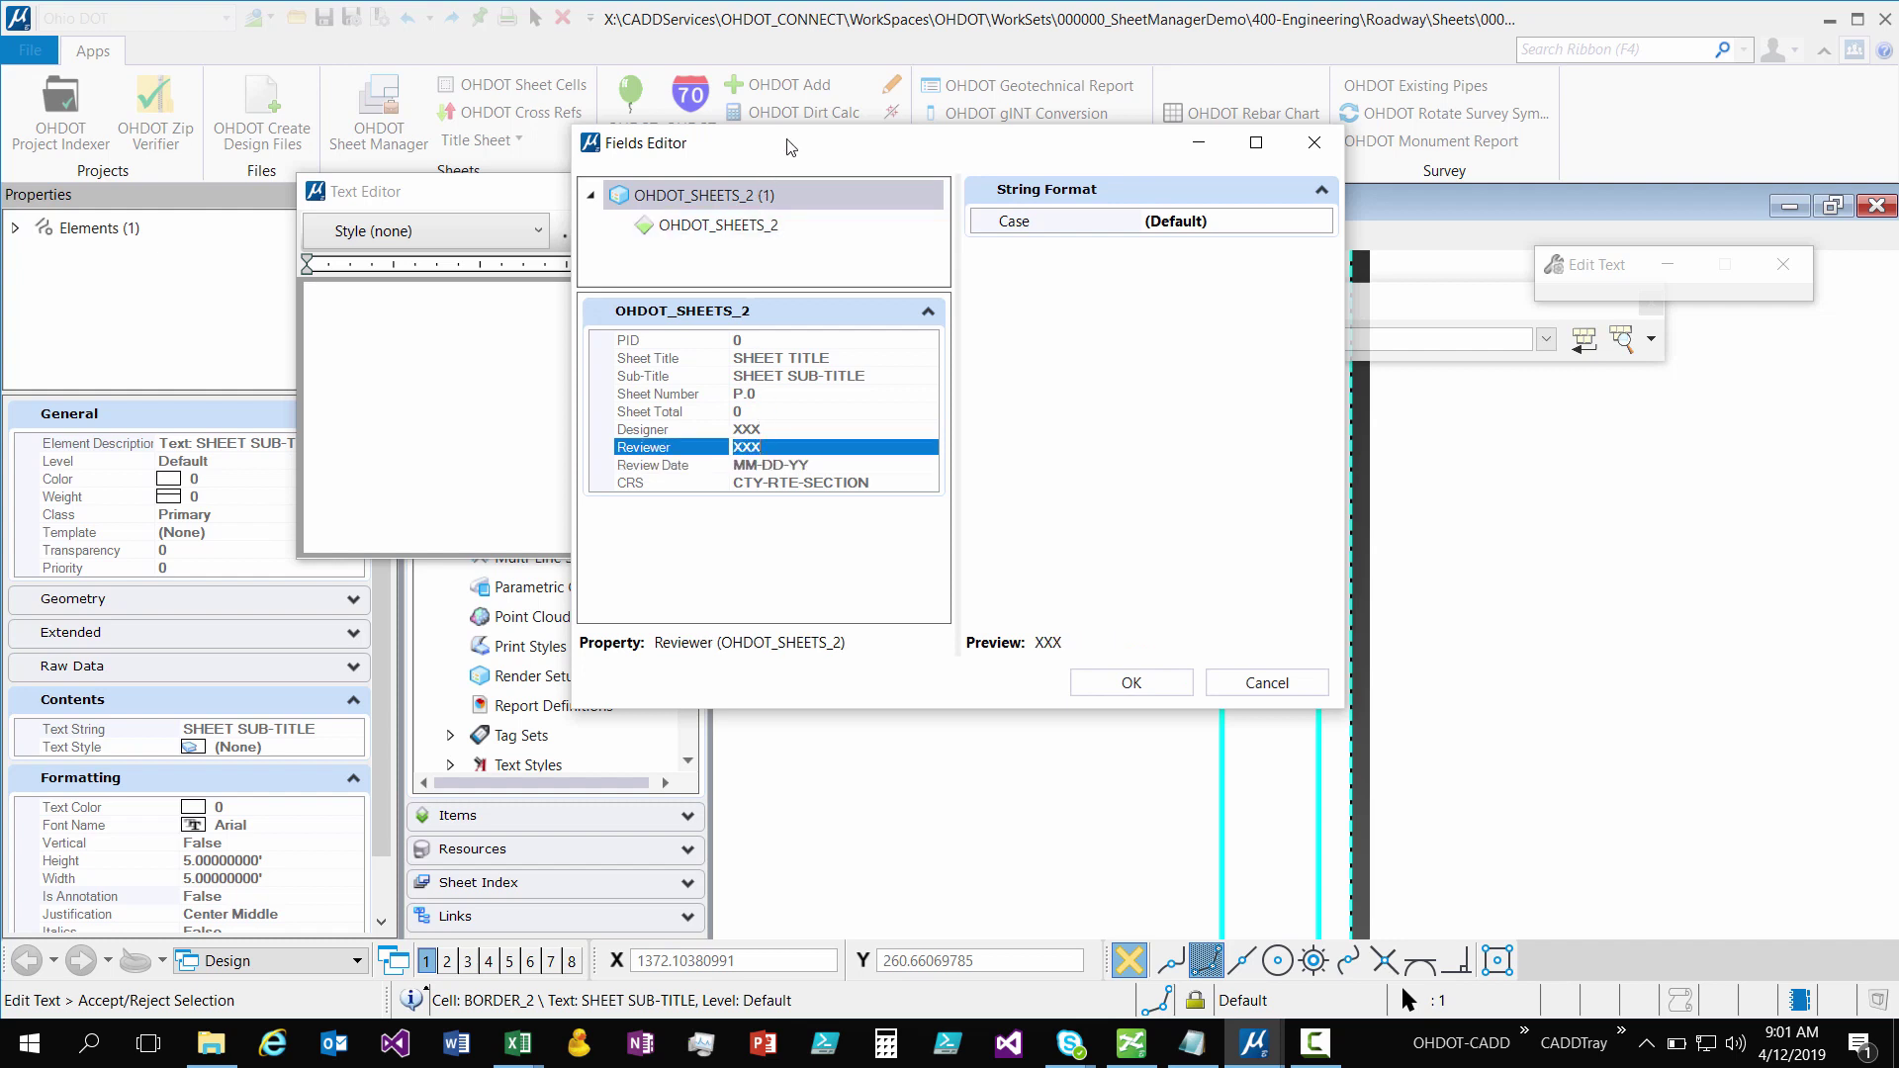
drag(781, 145, 1078, 139)
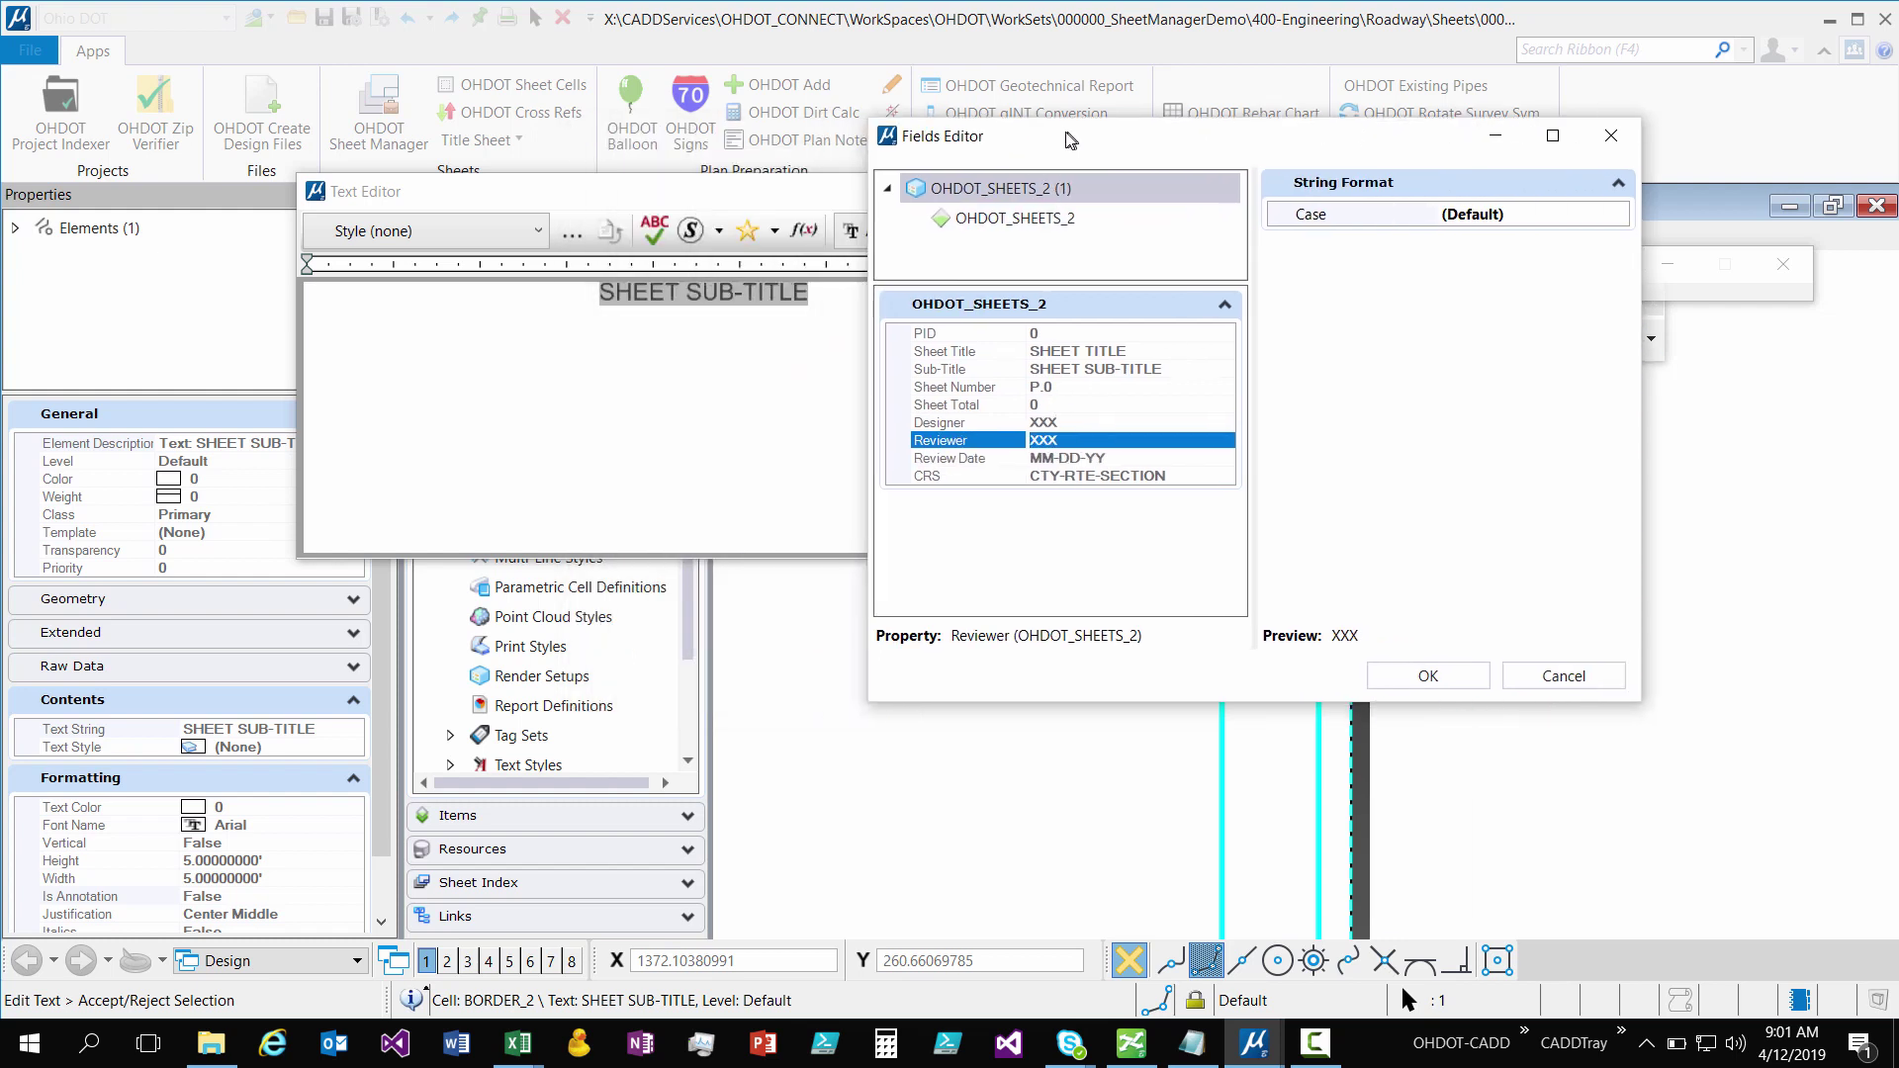
- Check the Sheet Total and Sheet Number fields, then cancel the Fields Editor and close Text Editor
key(Up)
key(Up)
key(Up)
key(Up)
key(Up)
key(Up)
click(1095, 369)
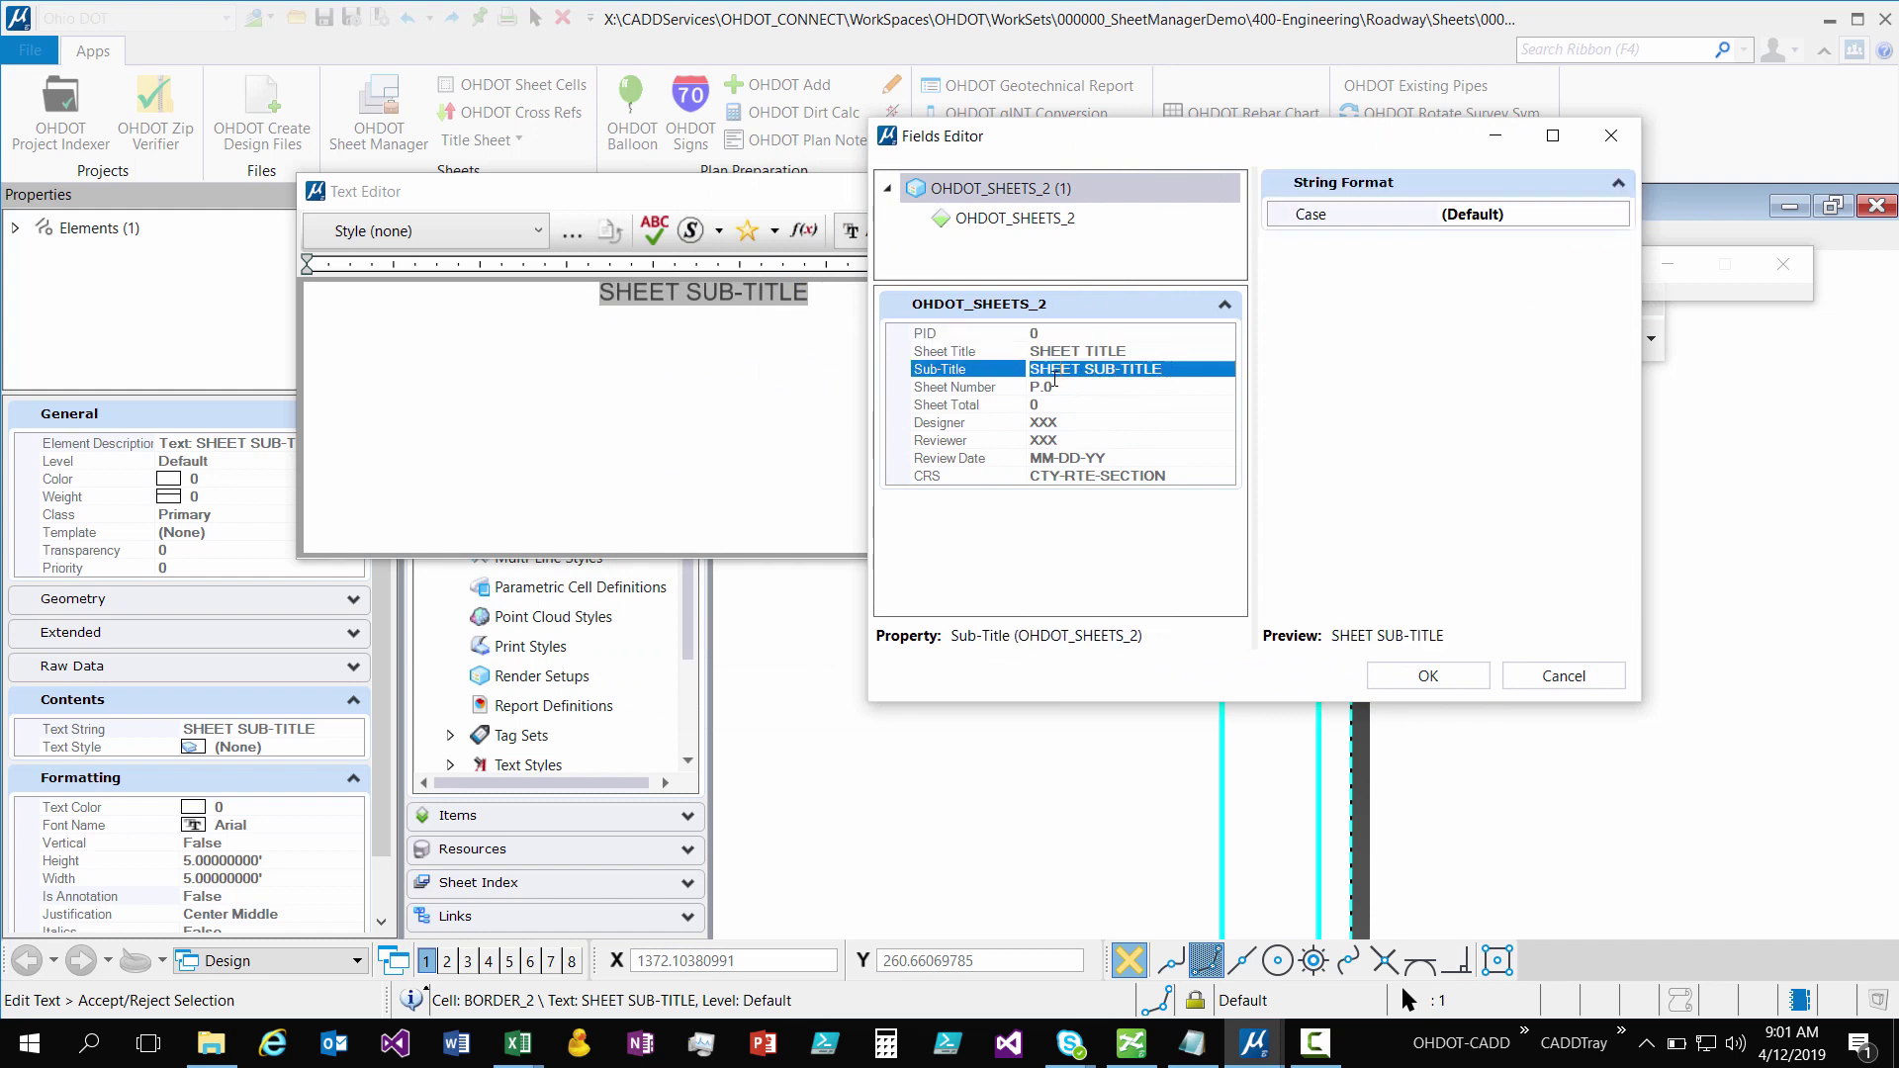
click(1054, 385)
click(1118, 374)
click(1563, 676)
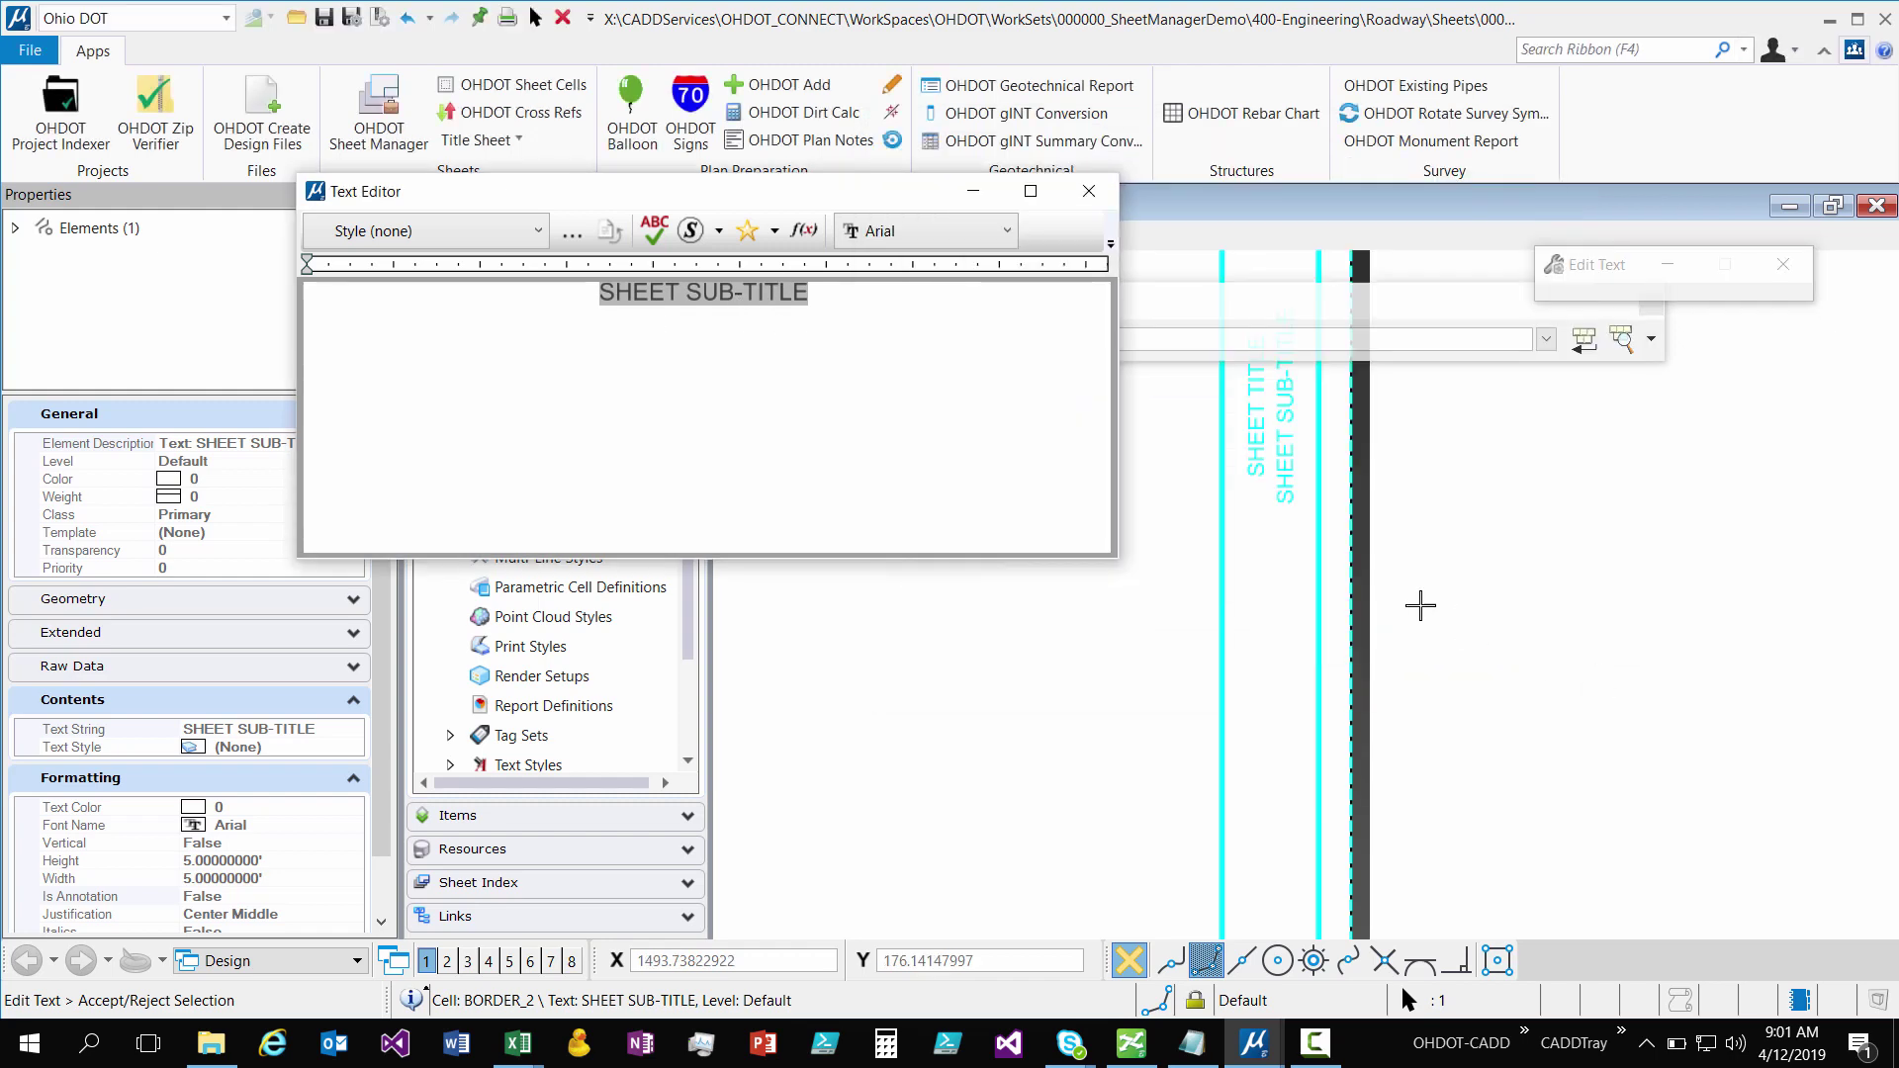
click(1089, 191)
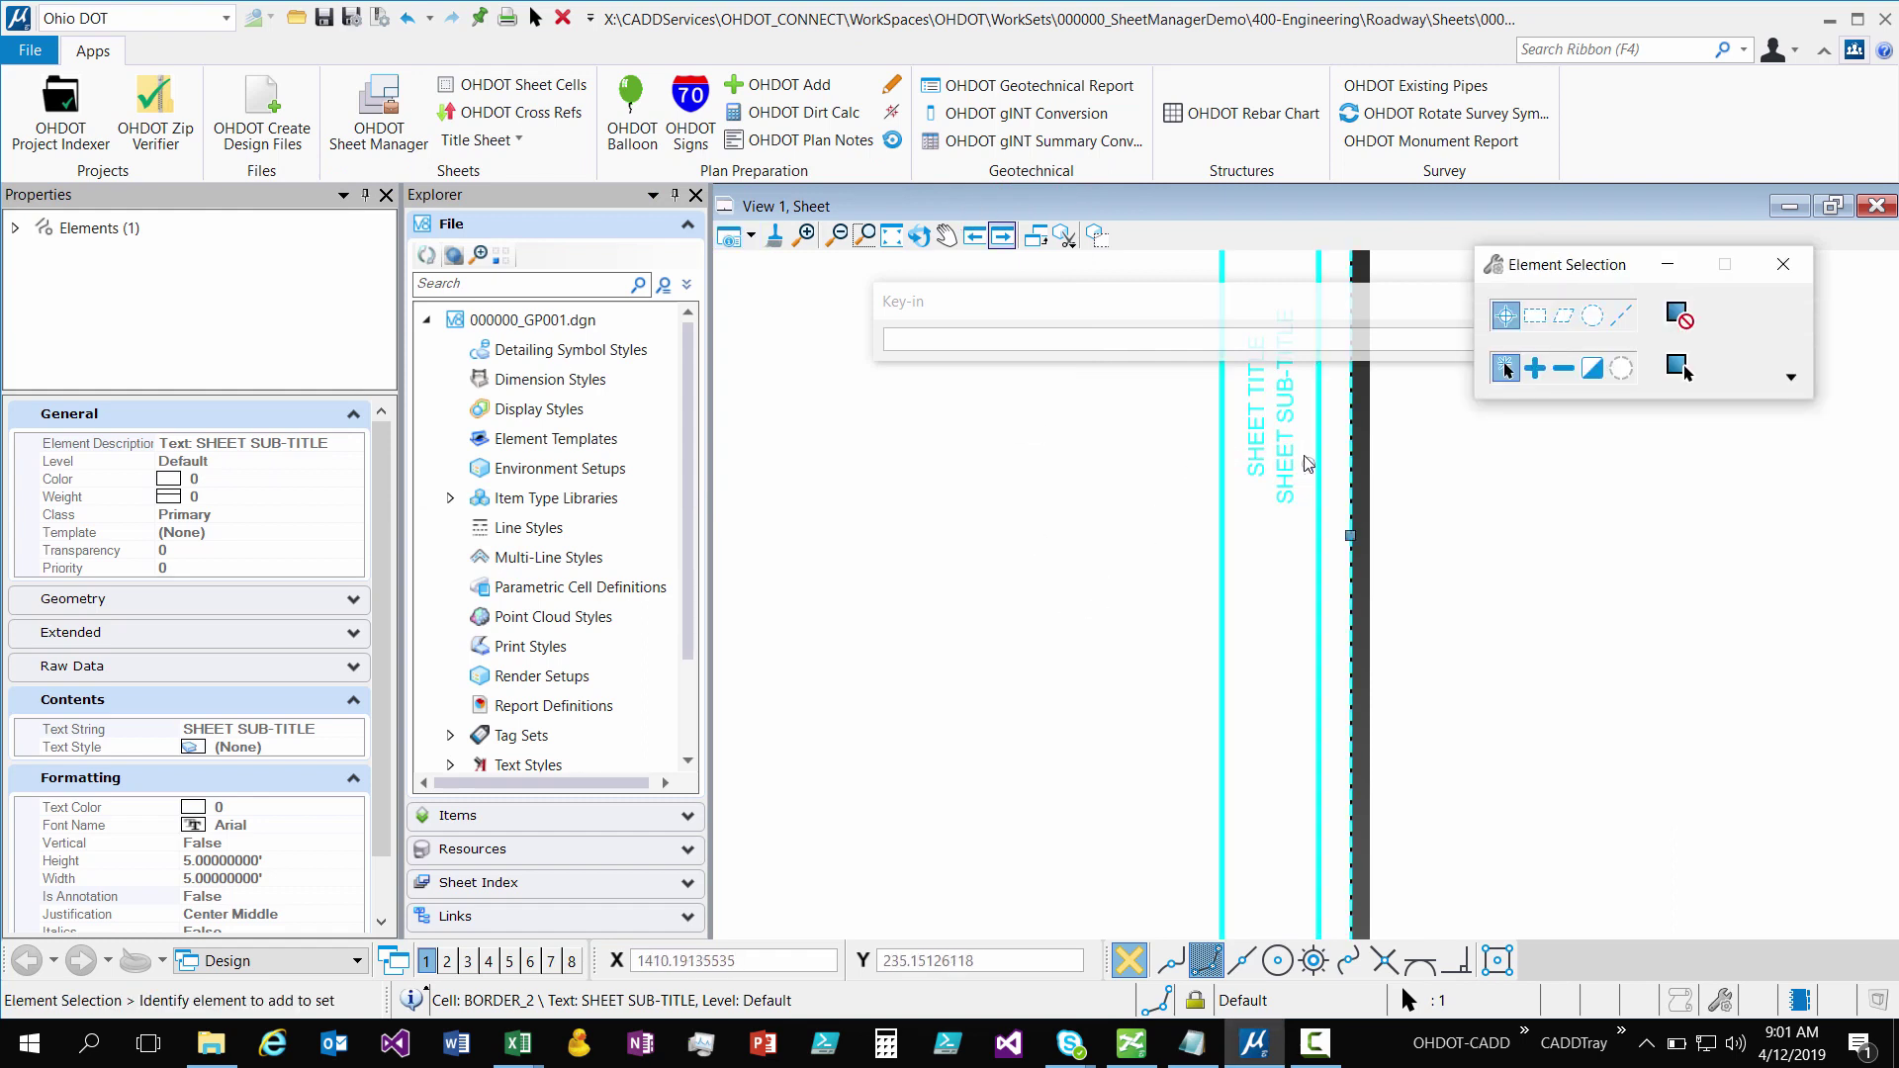
- Zoom out, clear the selection, and select the BORDER_2 sheet border cell
scroll(1324, 444, down, 3)
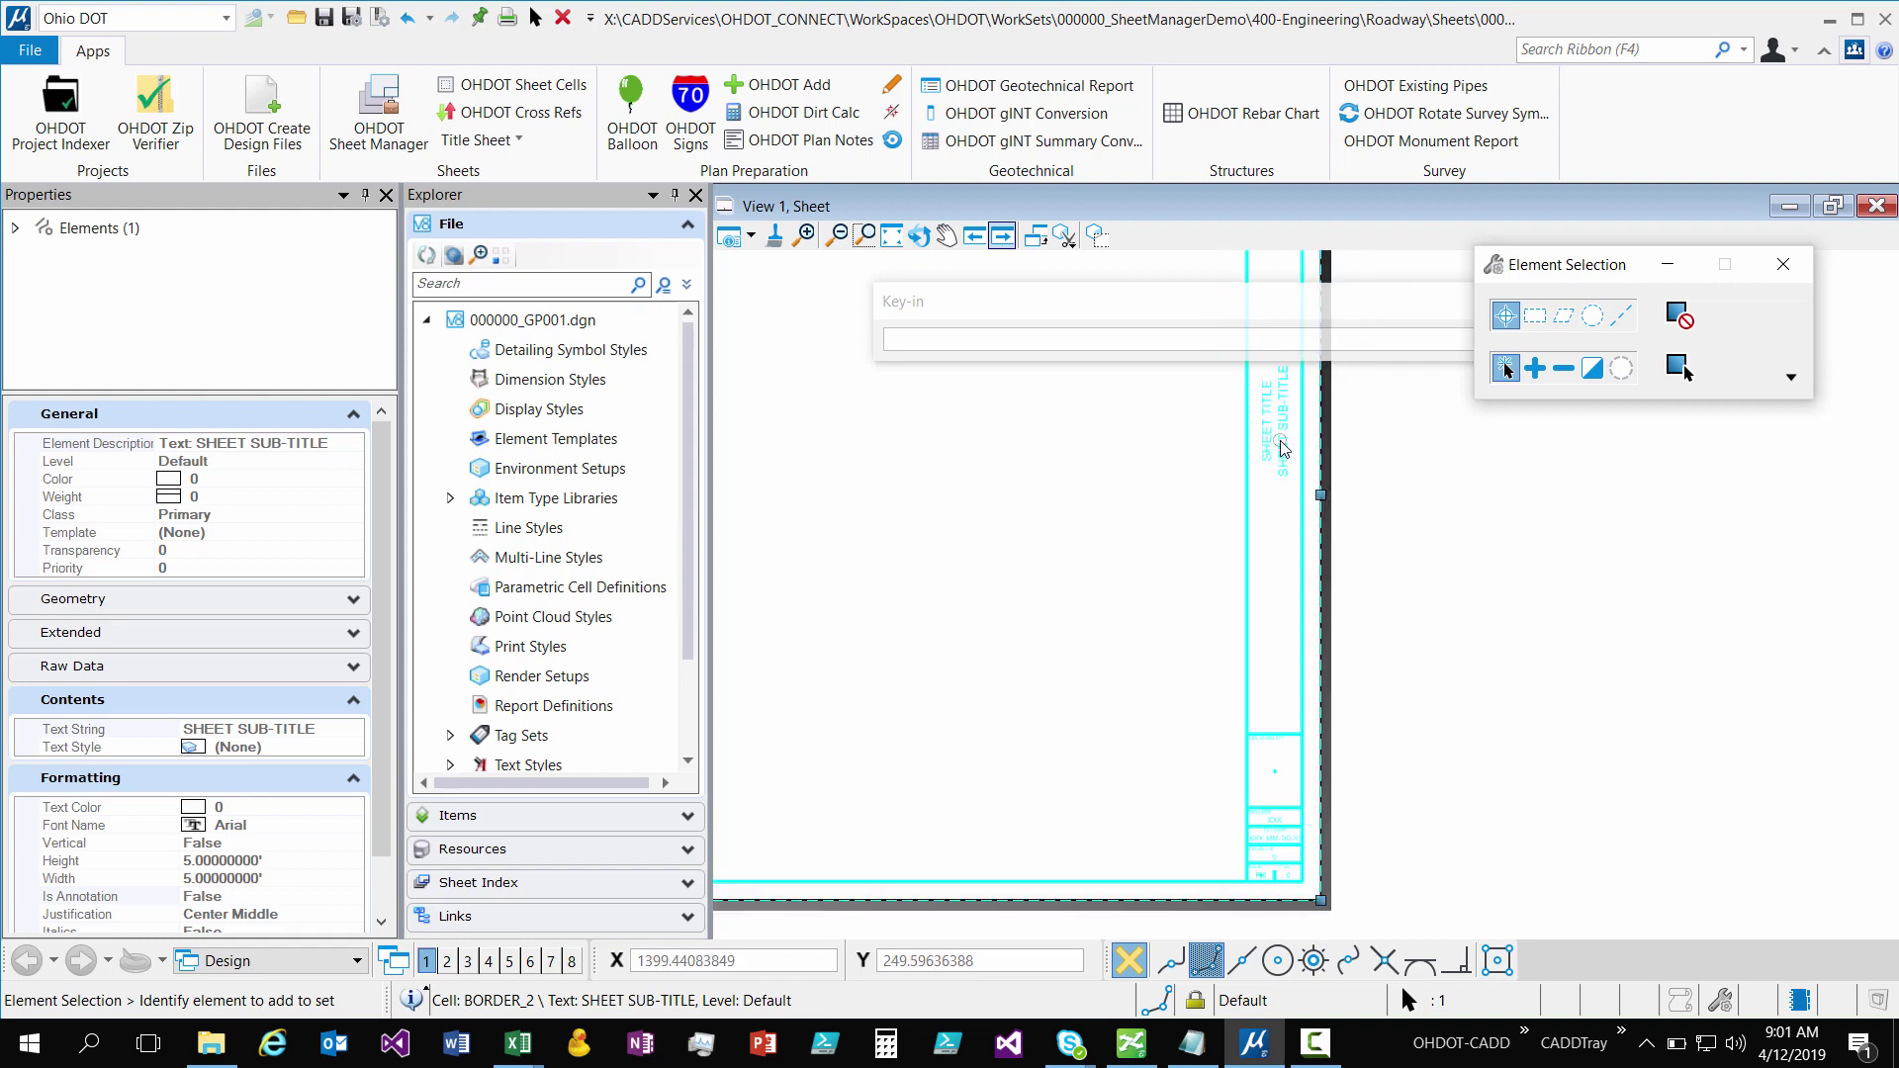
click(1375, 460)
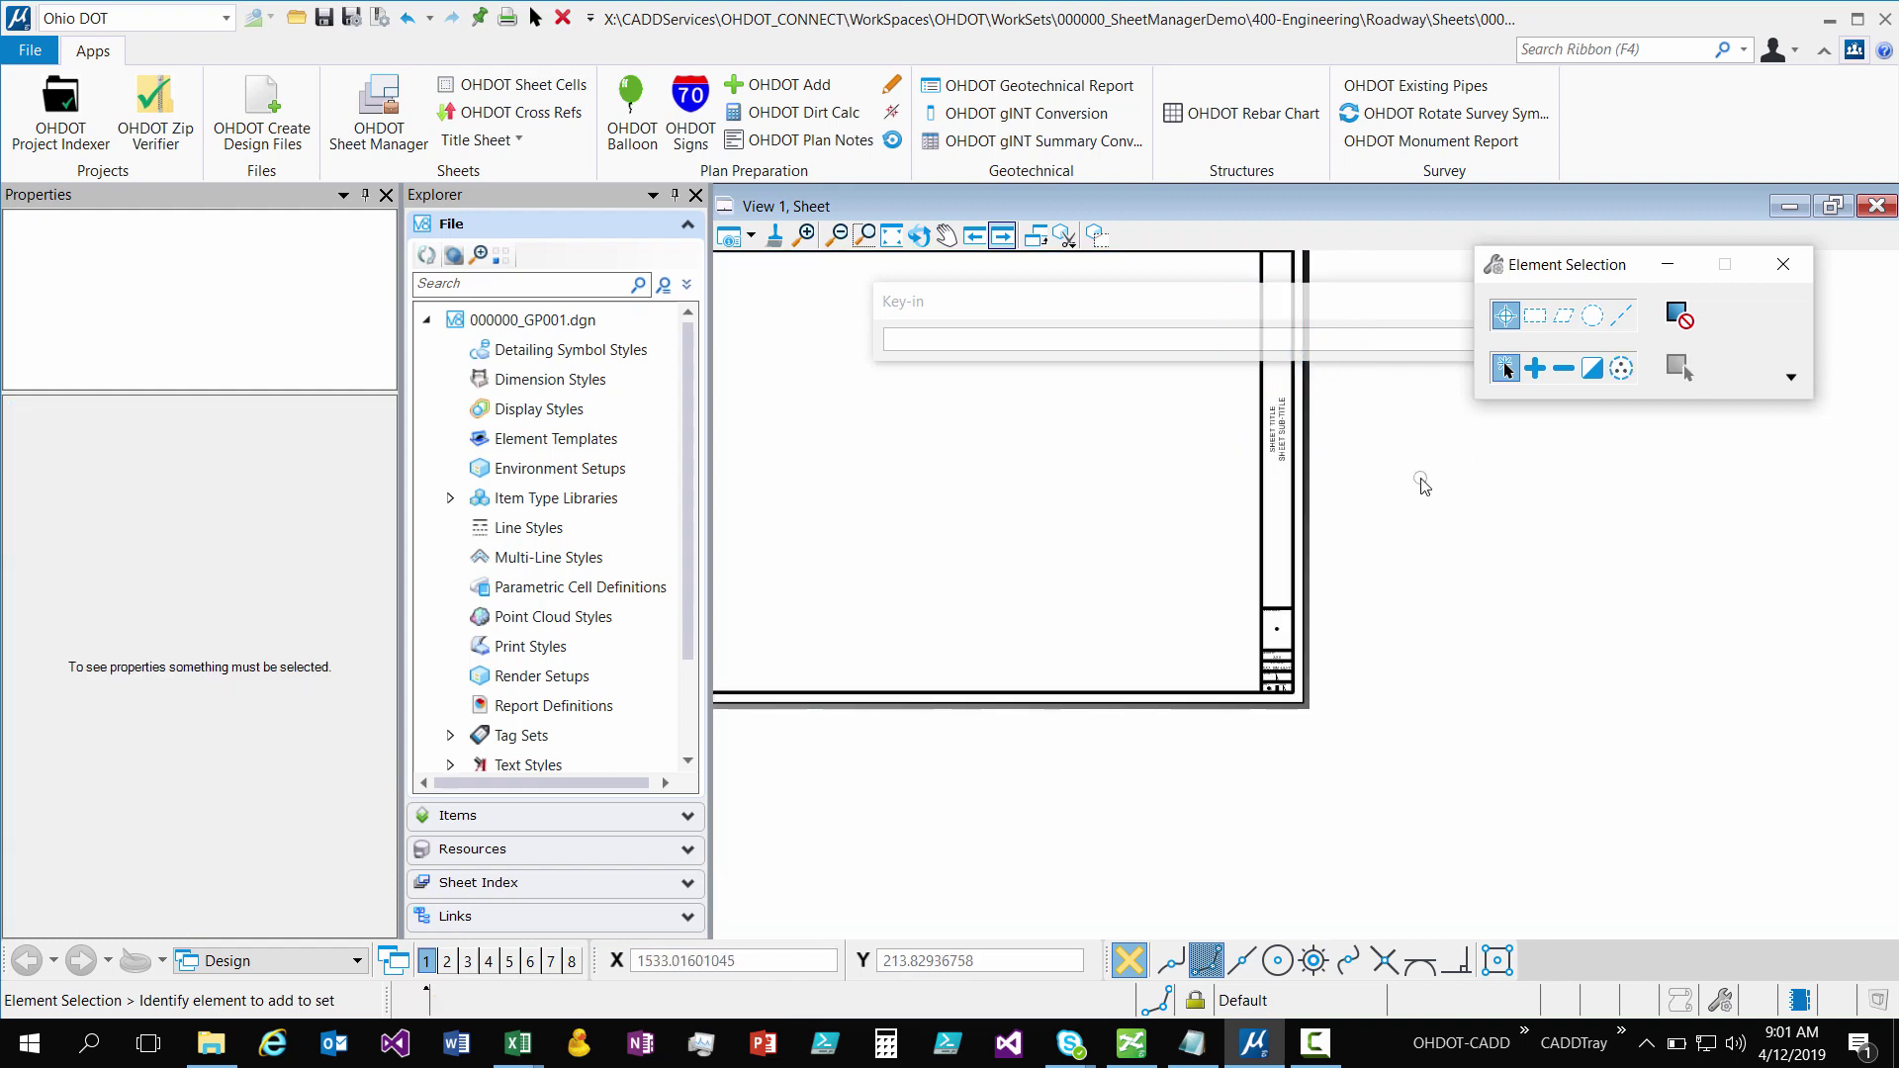
click(1302, 454)
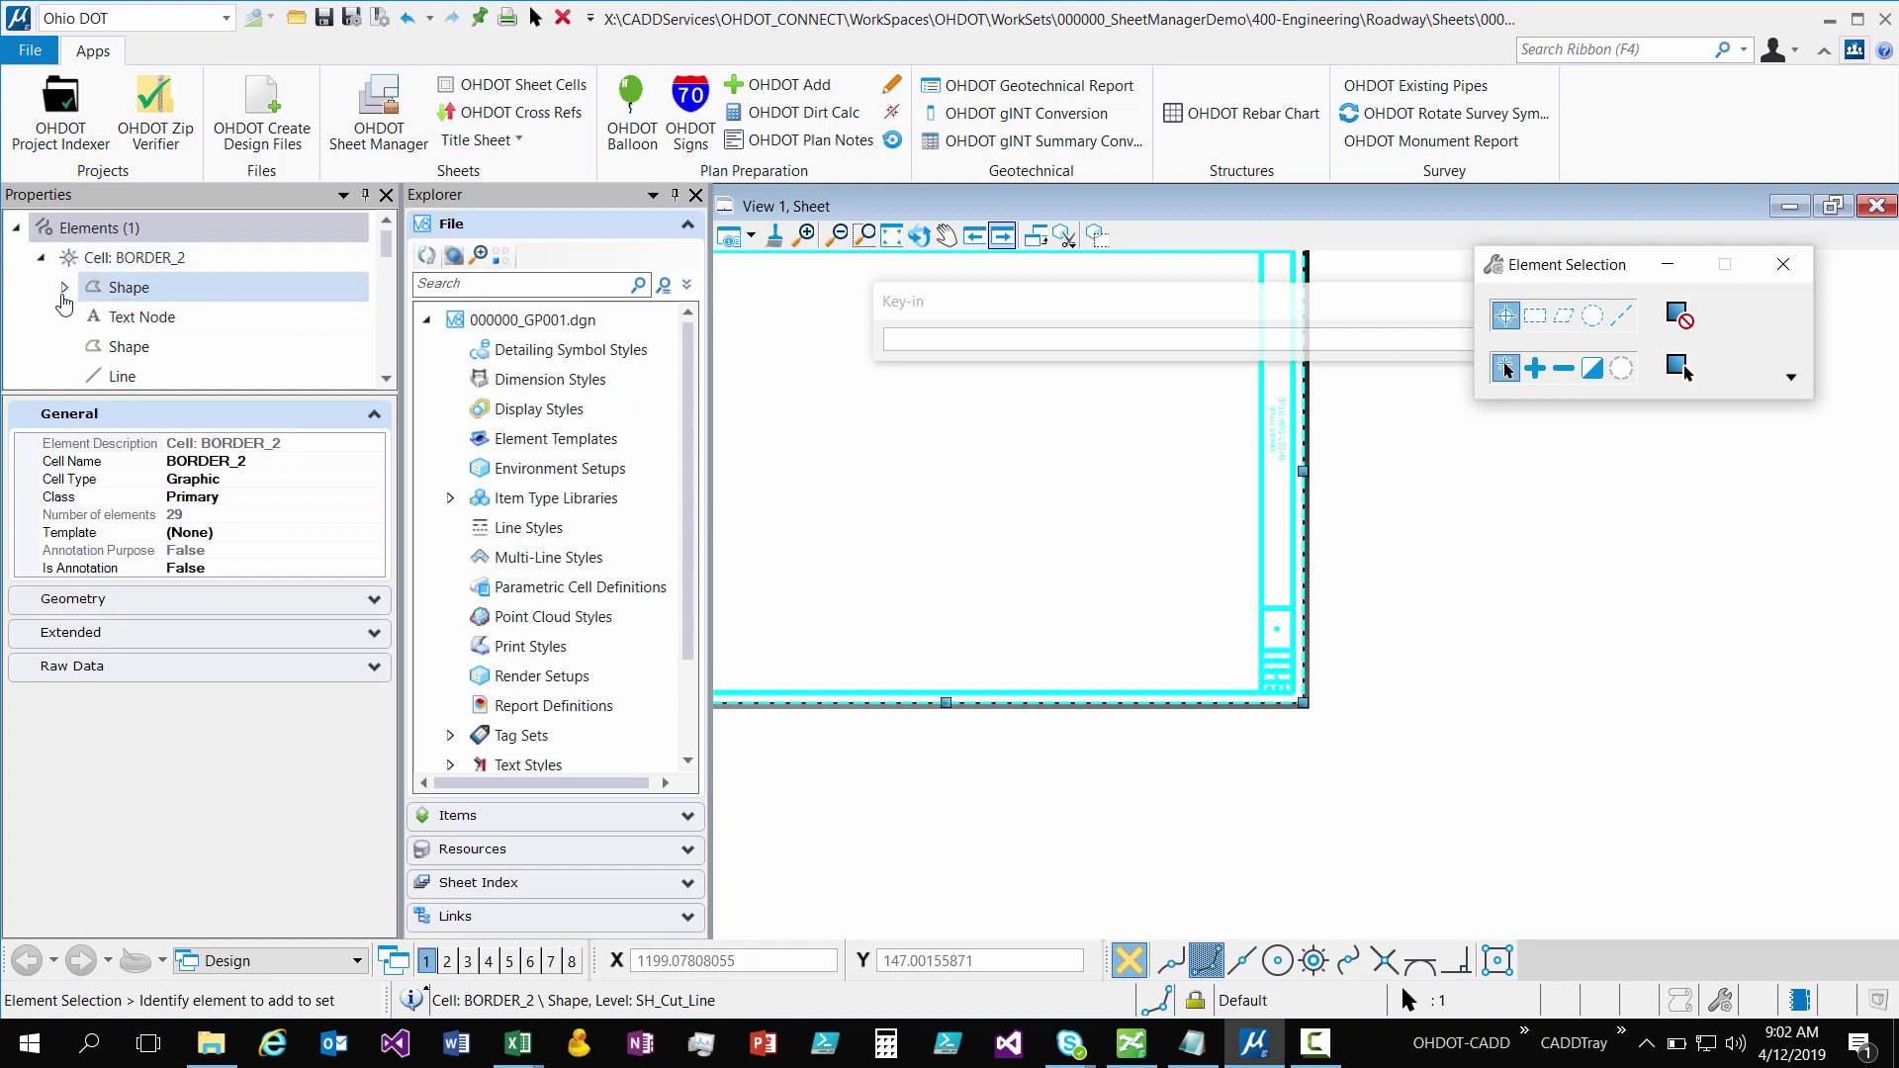
- Expand Shape and its Items to show OHDOT_SHEETS_2 values like Sheet Number P.0 and Designer XXX
click(65, 287)
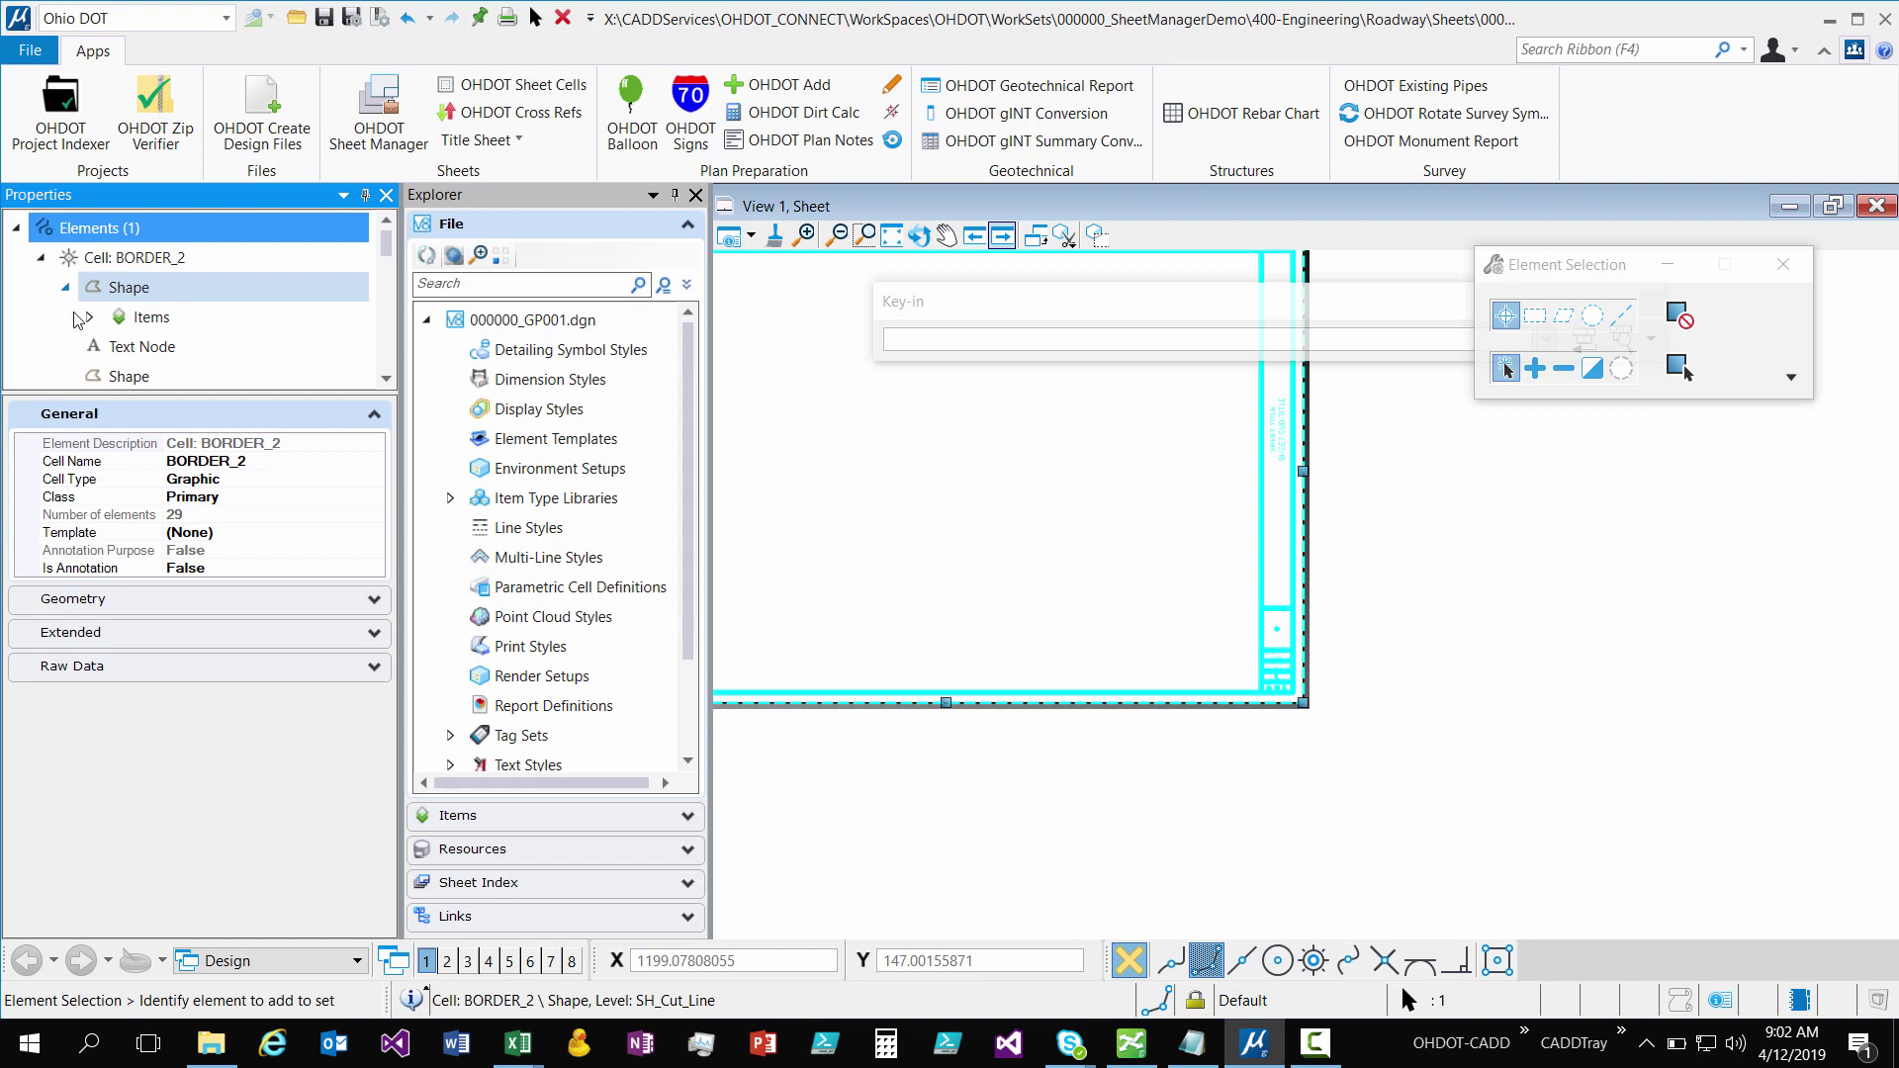
click(90, 318)
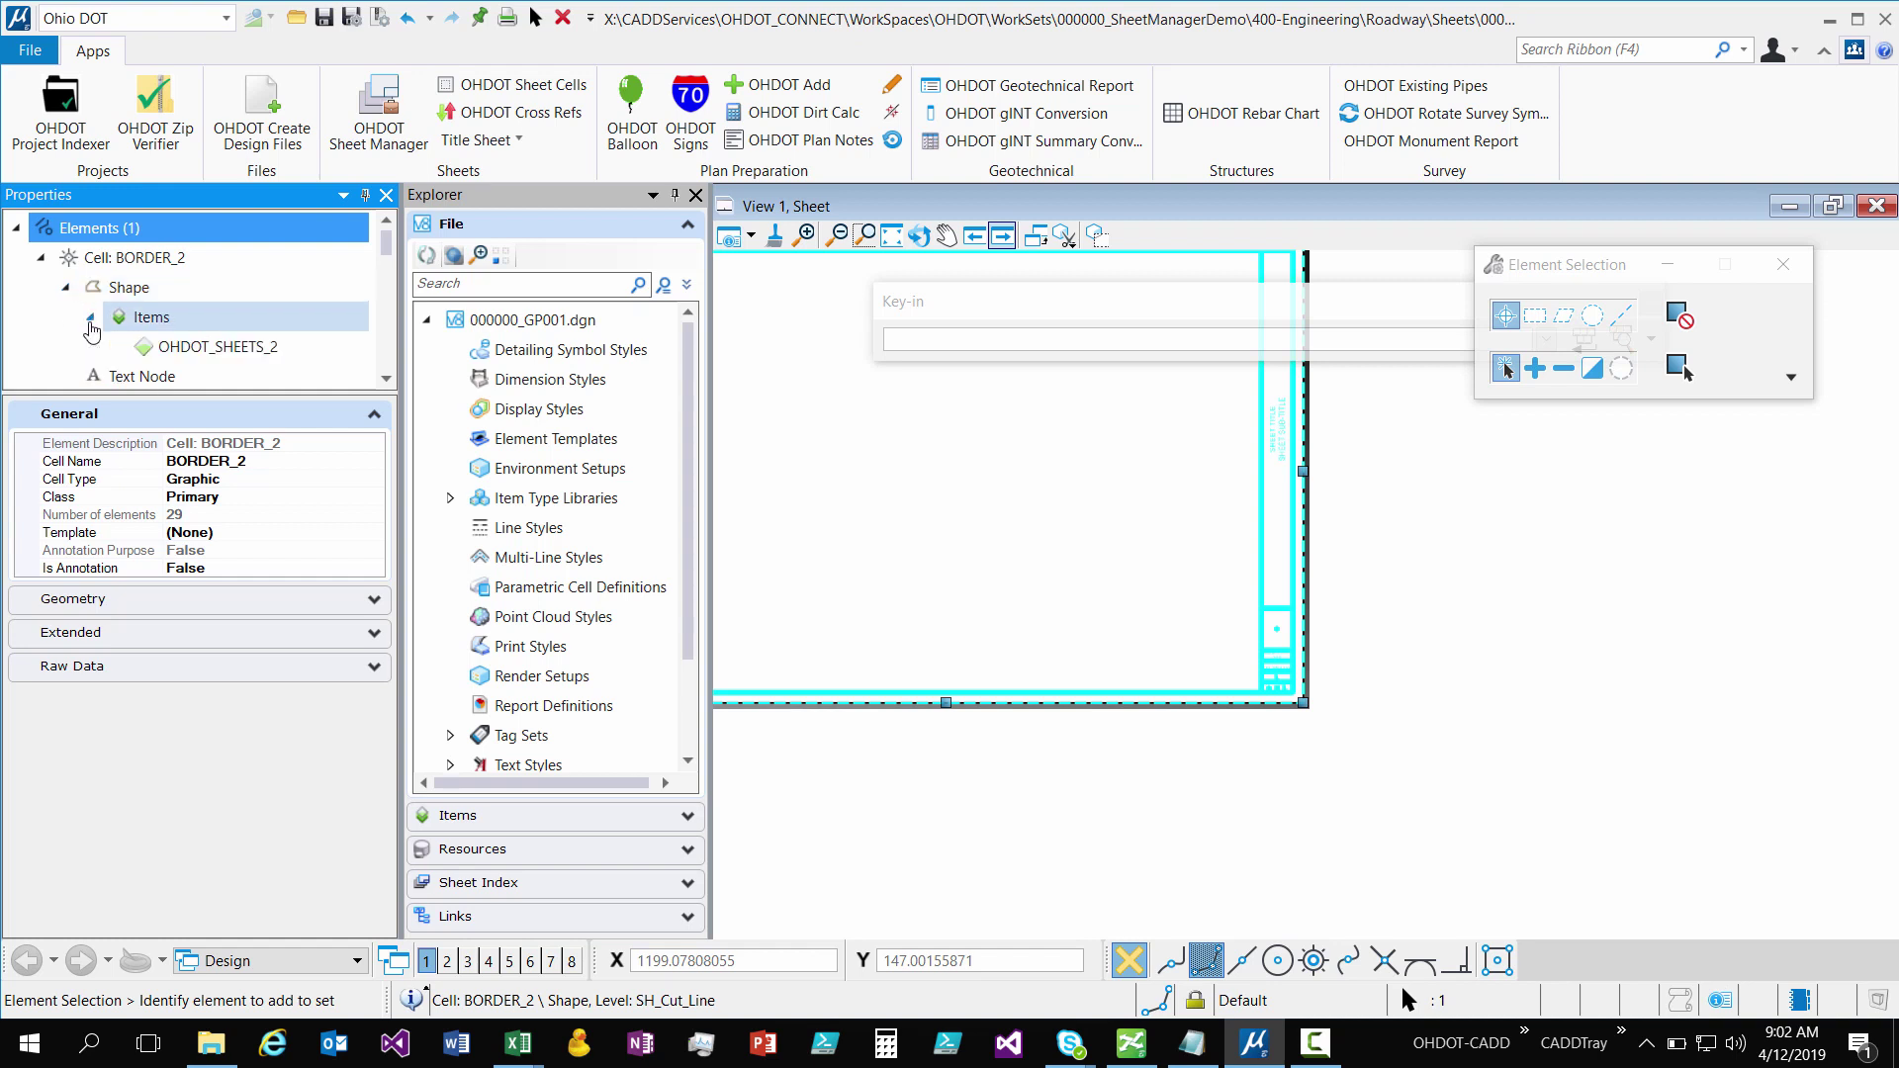
click(201, 354)
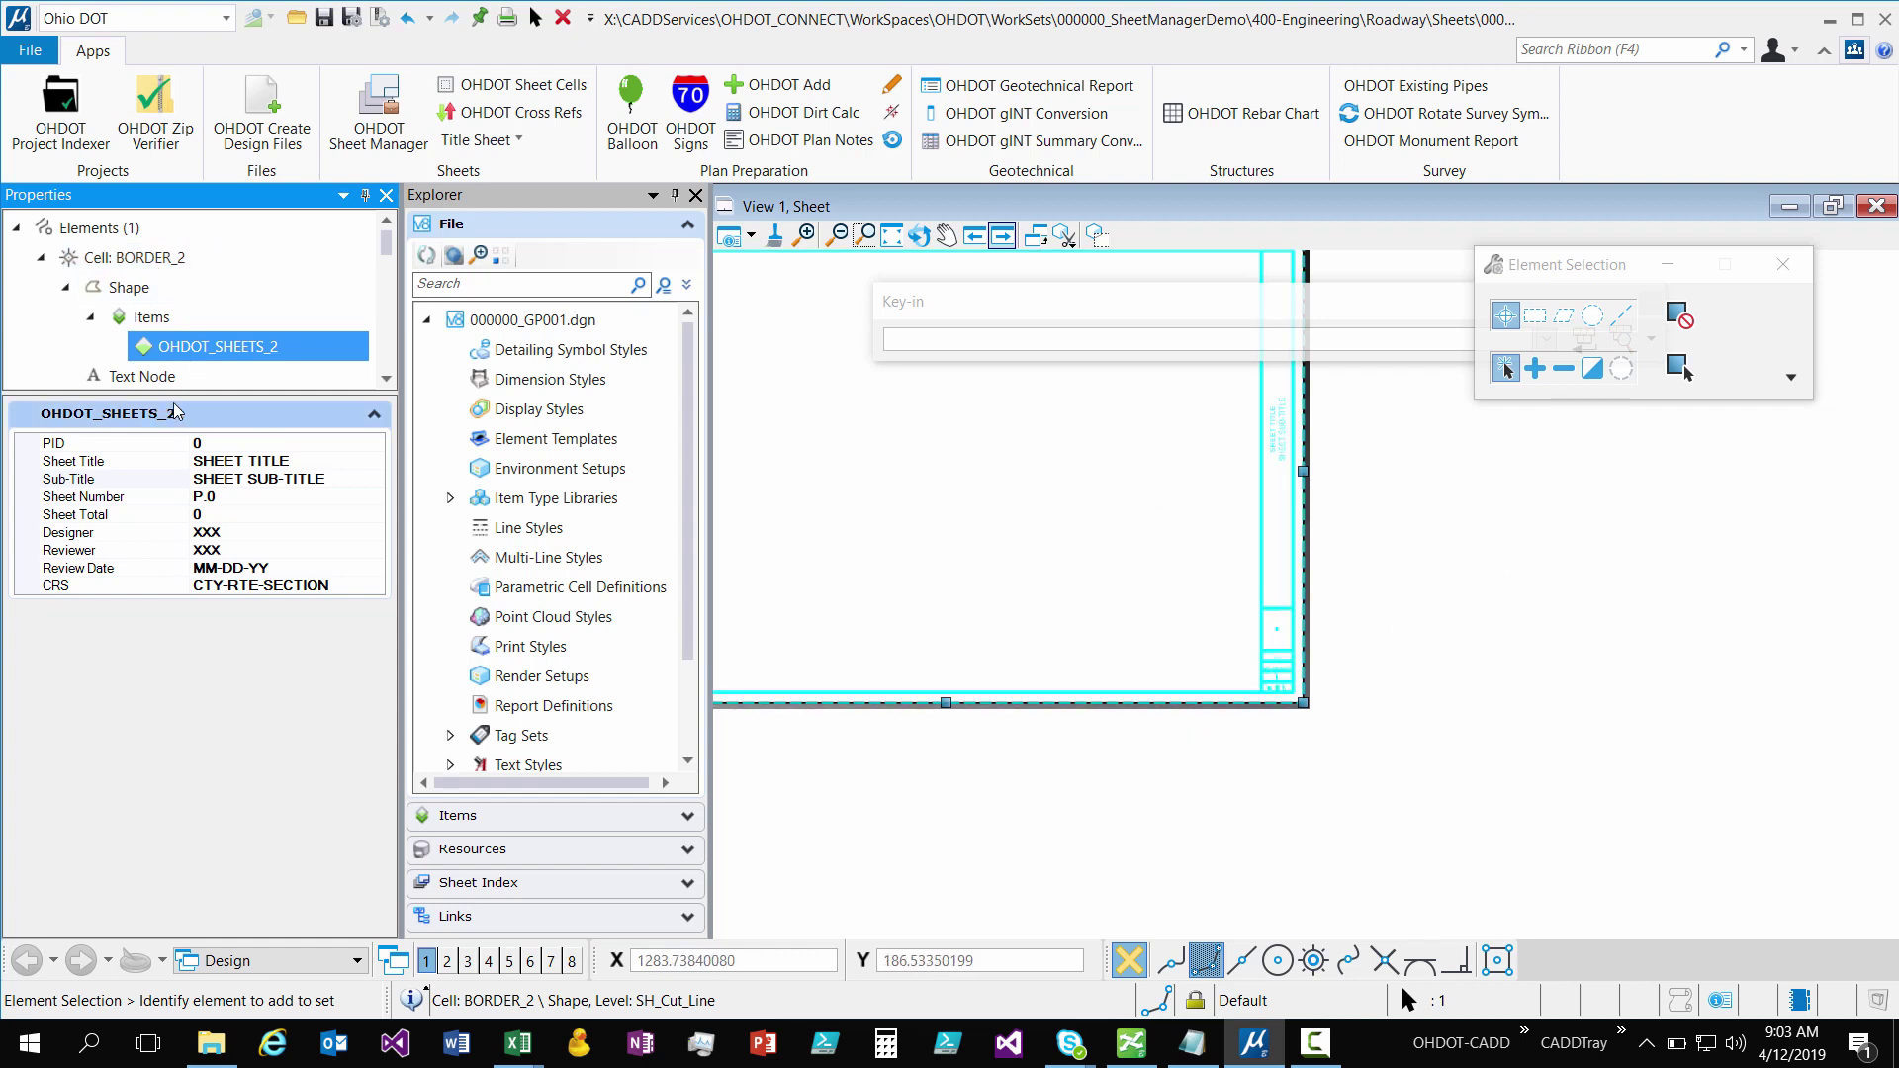
- Change the OHDOT_SHEETS_2 Designer and Reviewer values from XXX to JED, then deselect the border
click(224, 515)
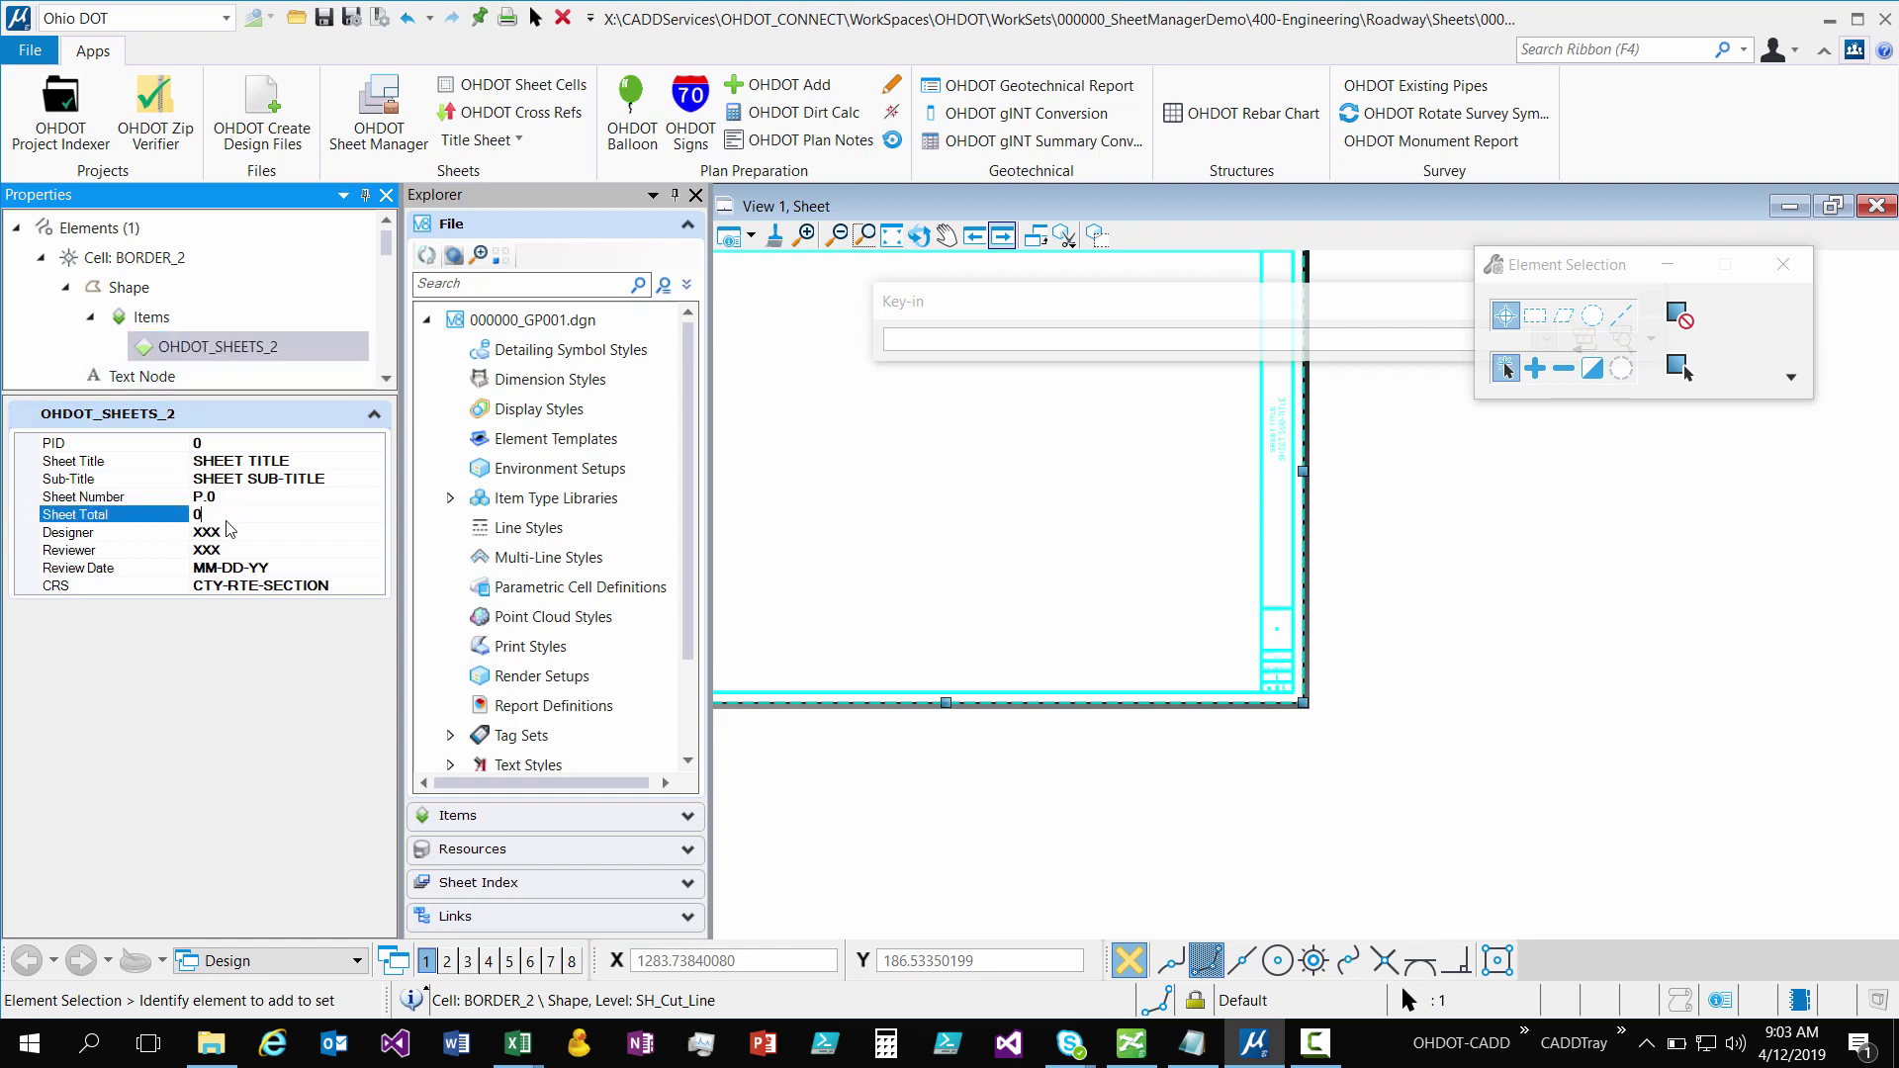
click(237, 534)
click(249, 551)
click(271, 569)
click(264, 550)
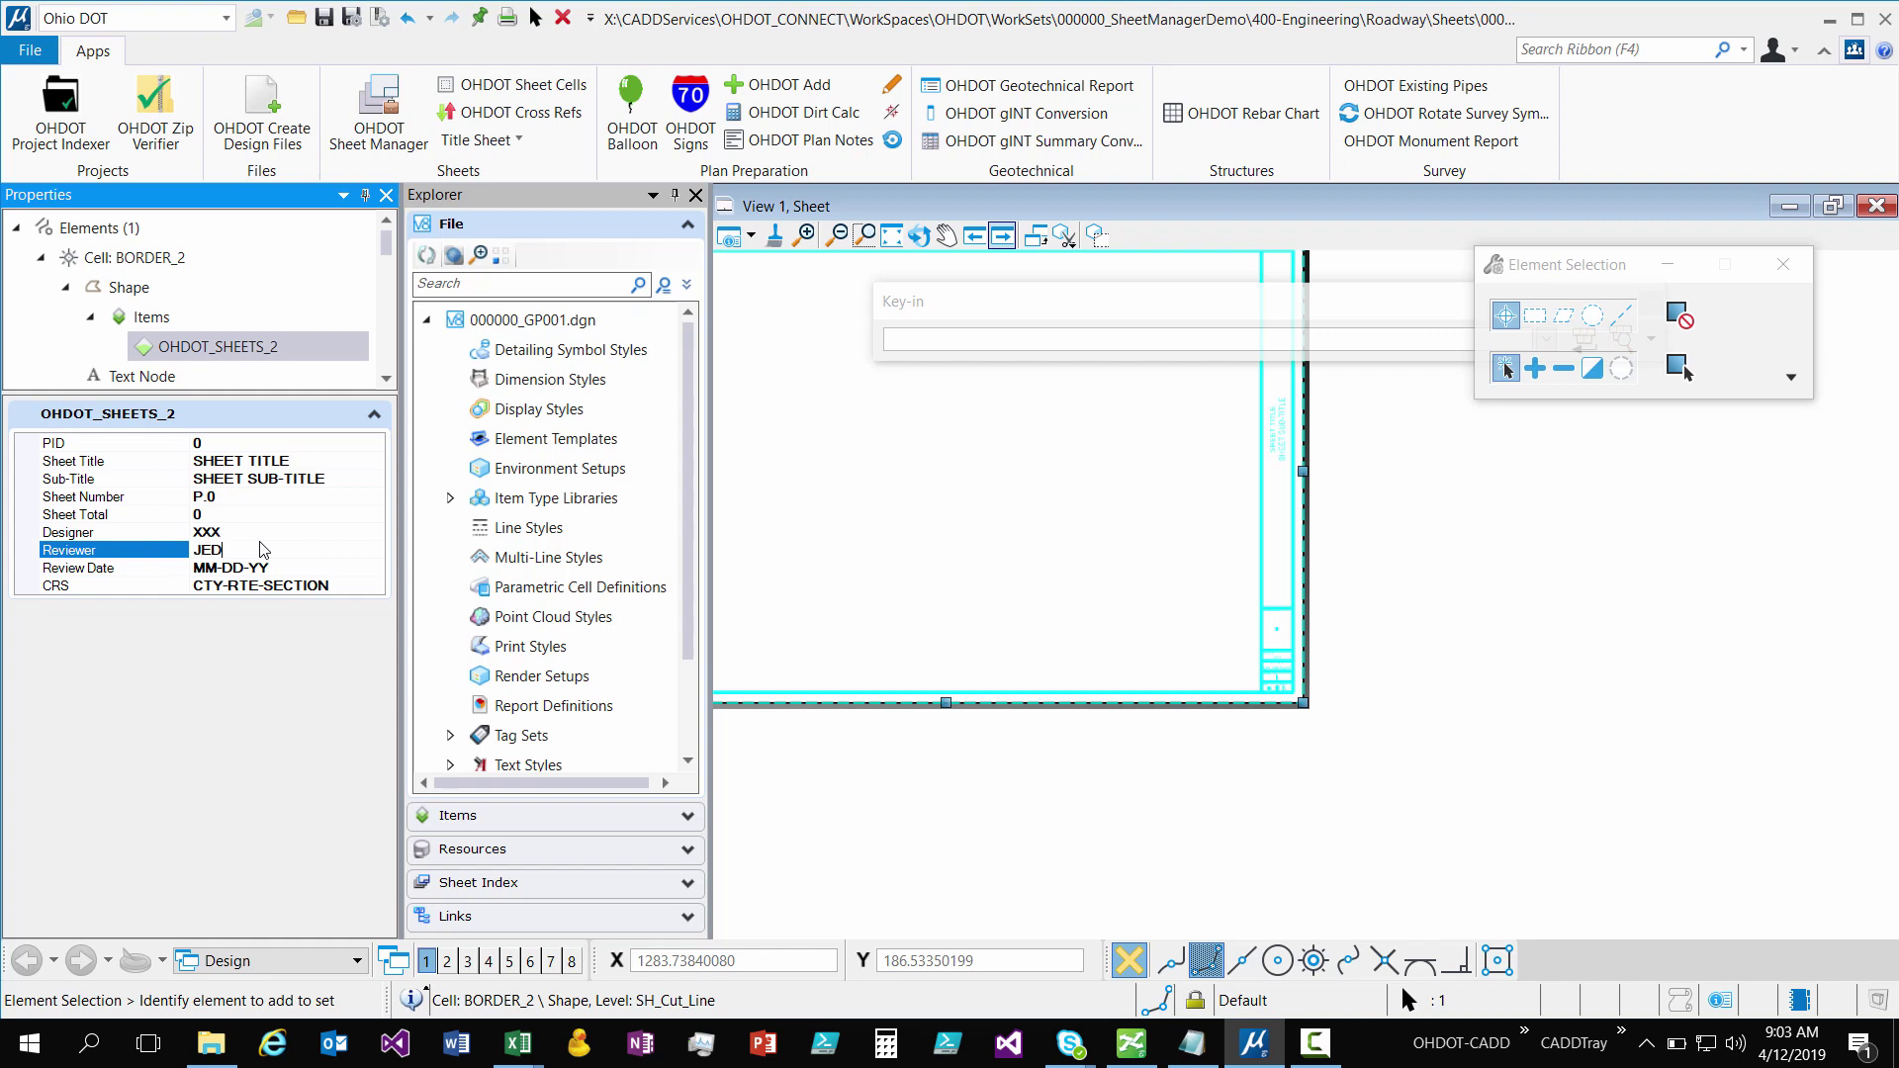
click(236, 532)
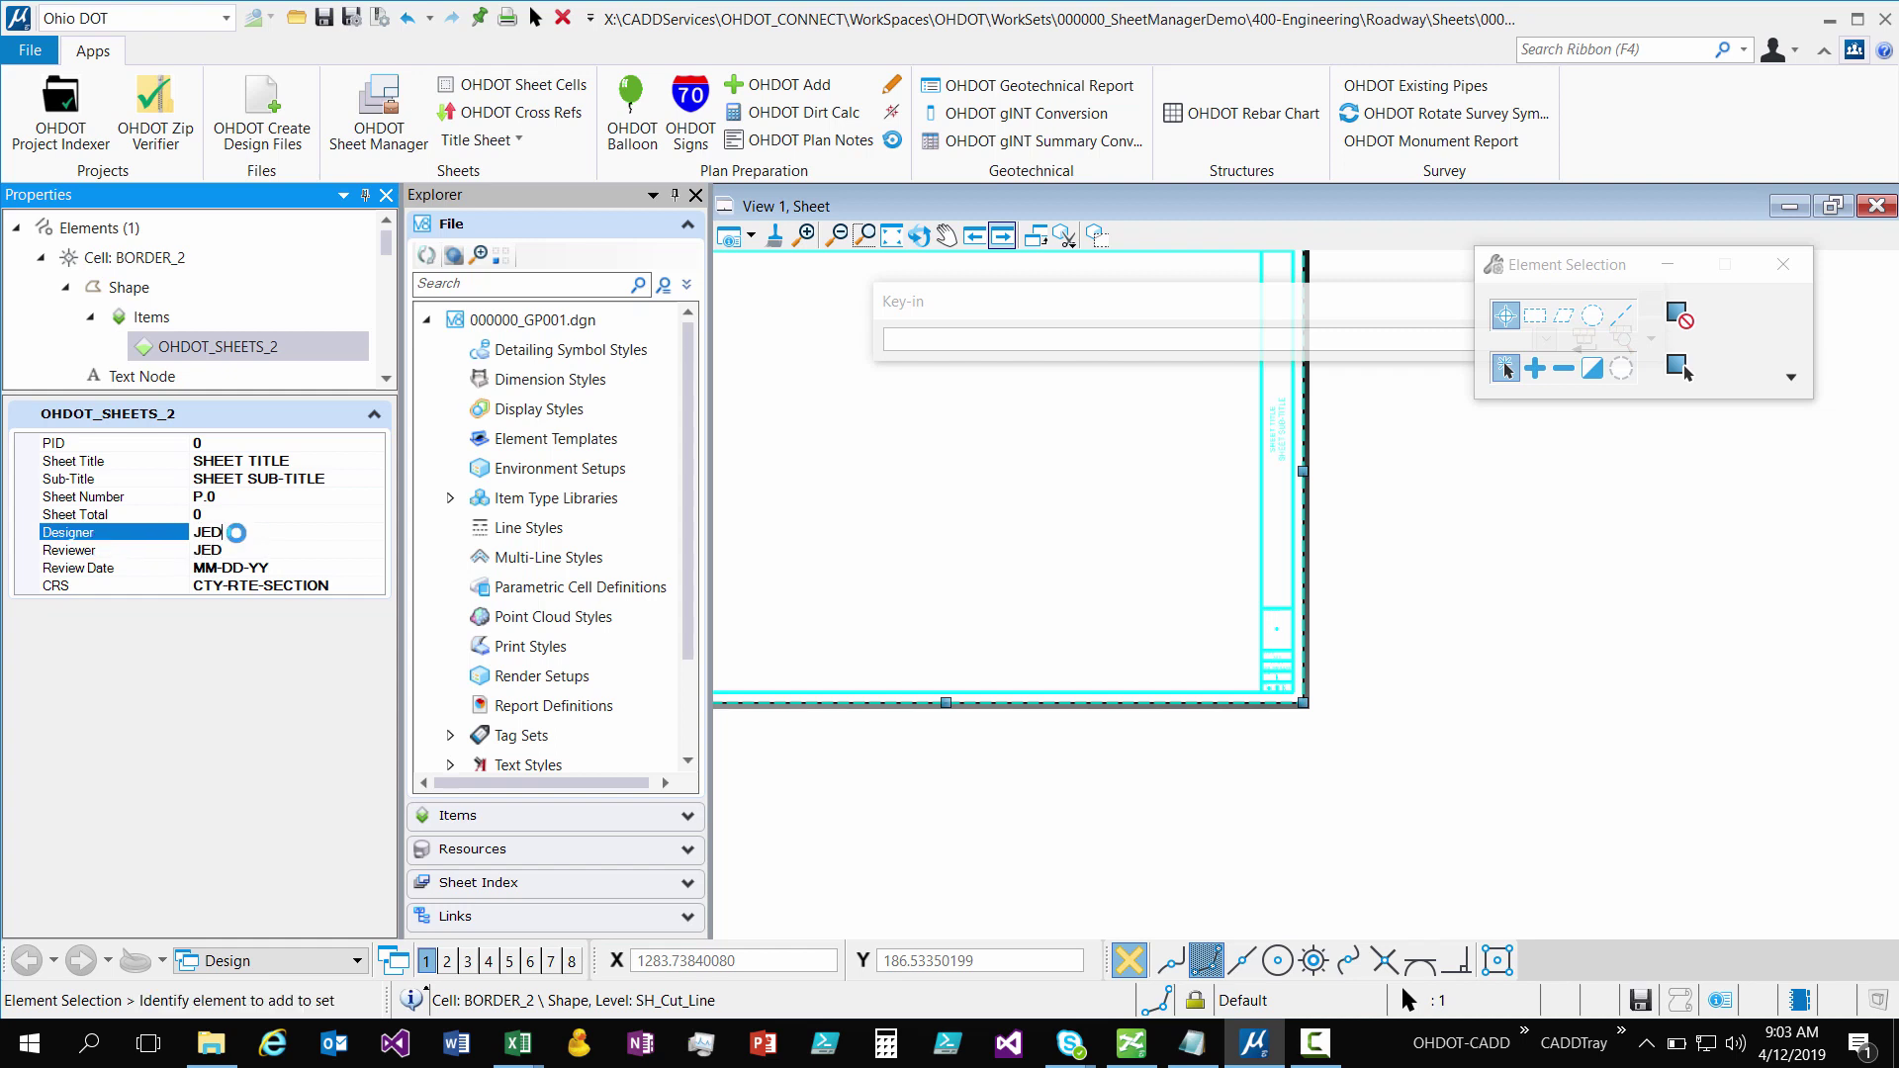
click(1424, 615)
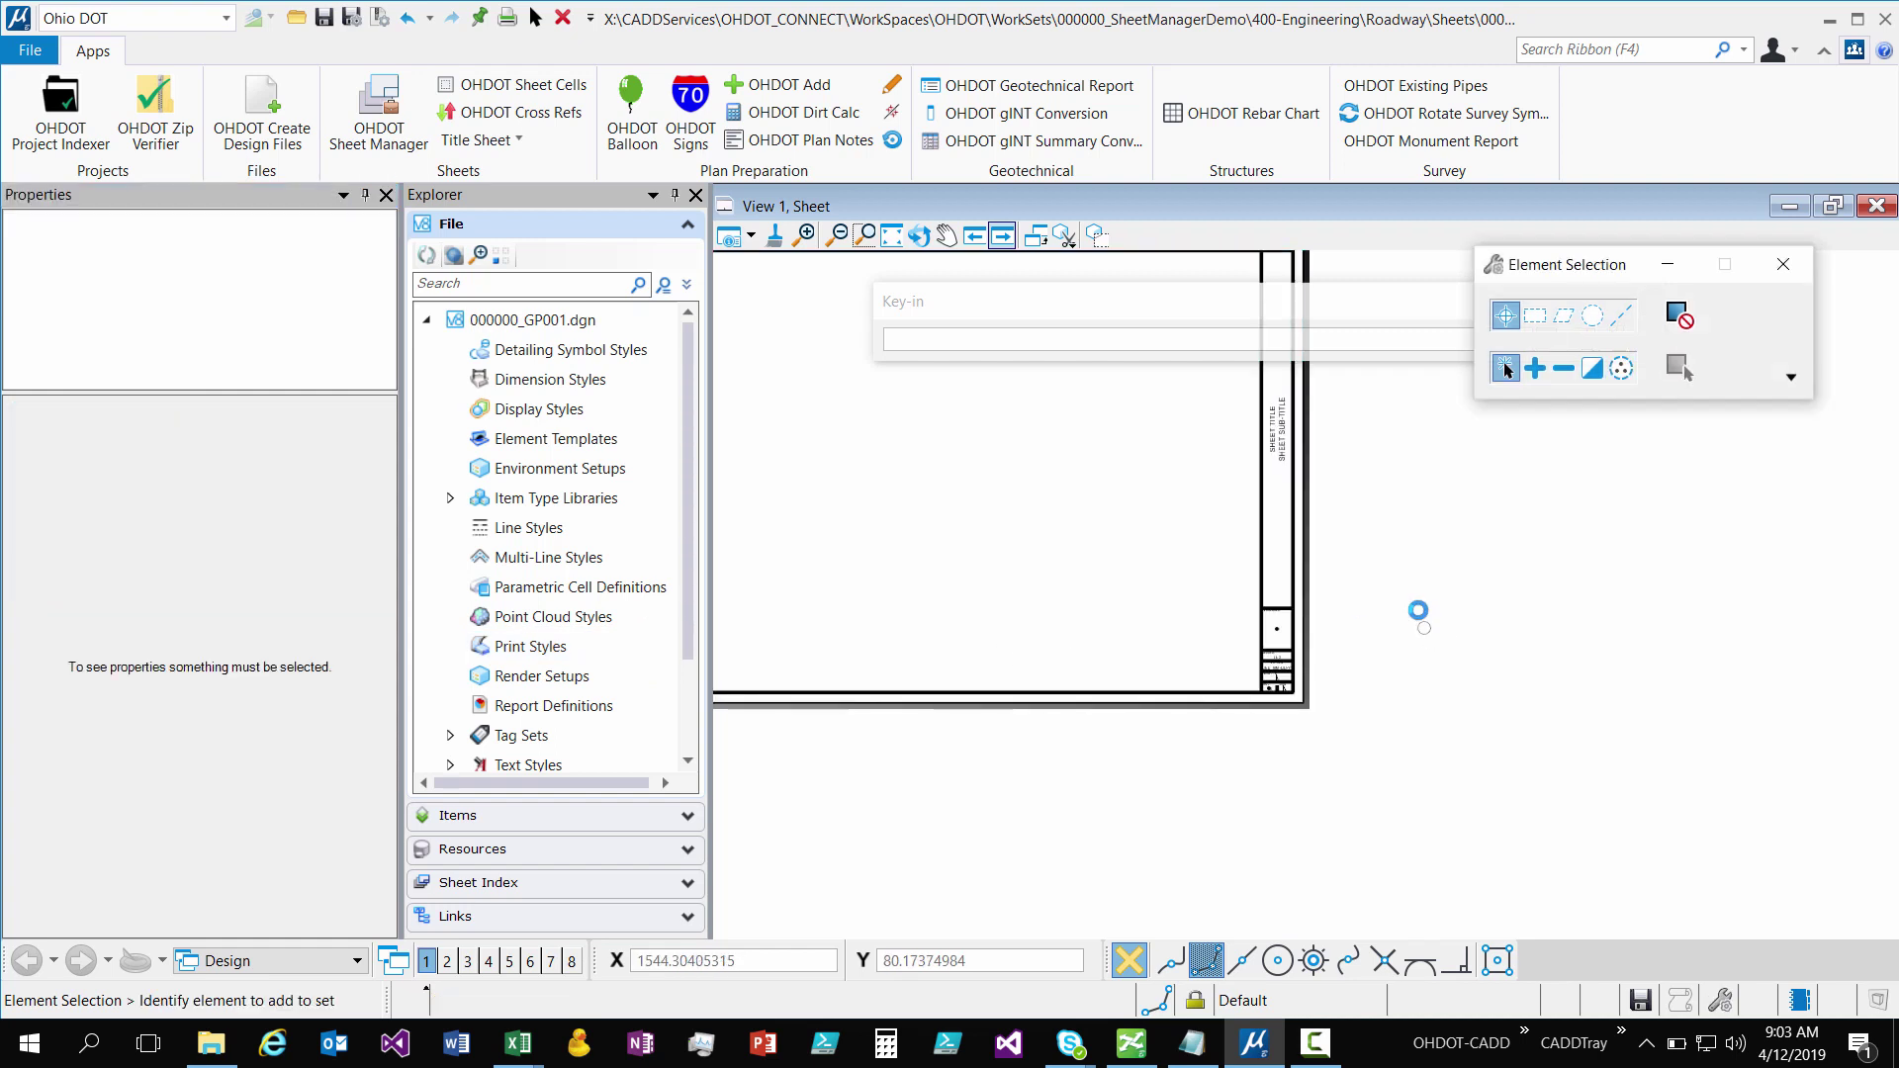
scroll(1336, 678, up, 5)
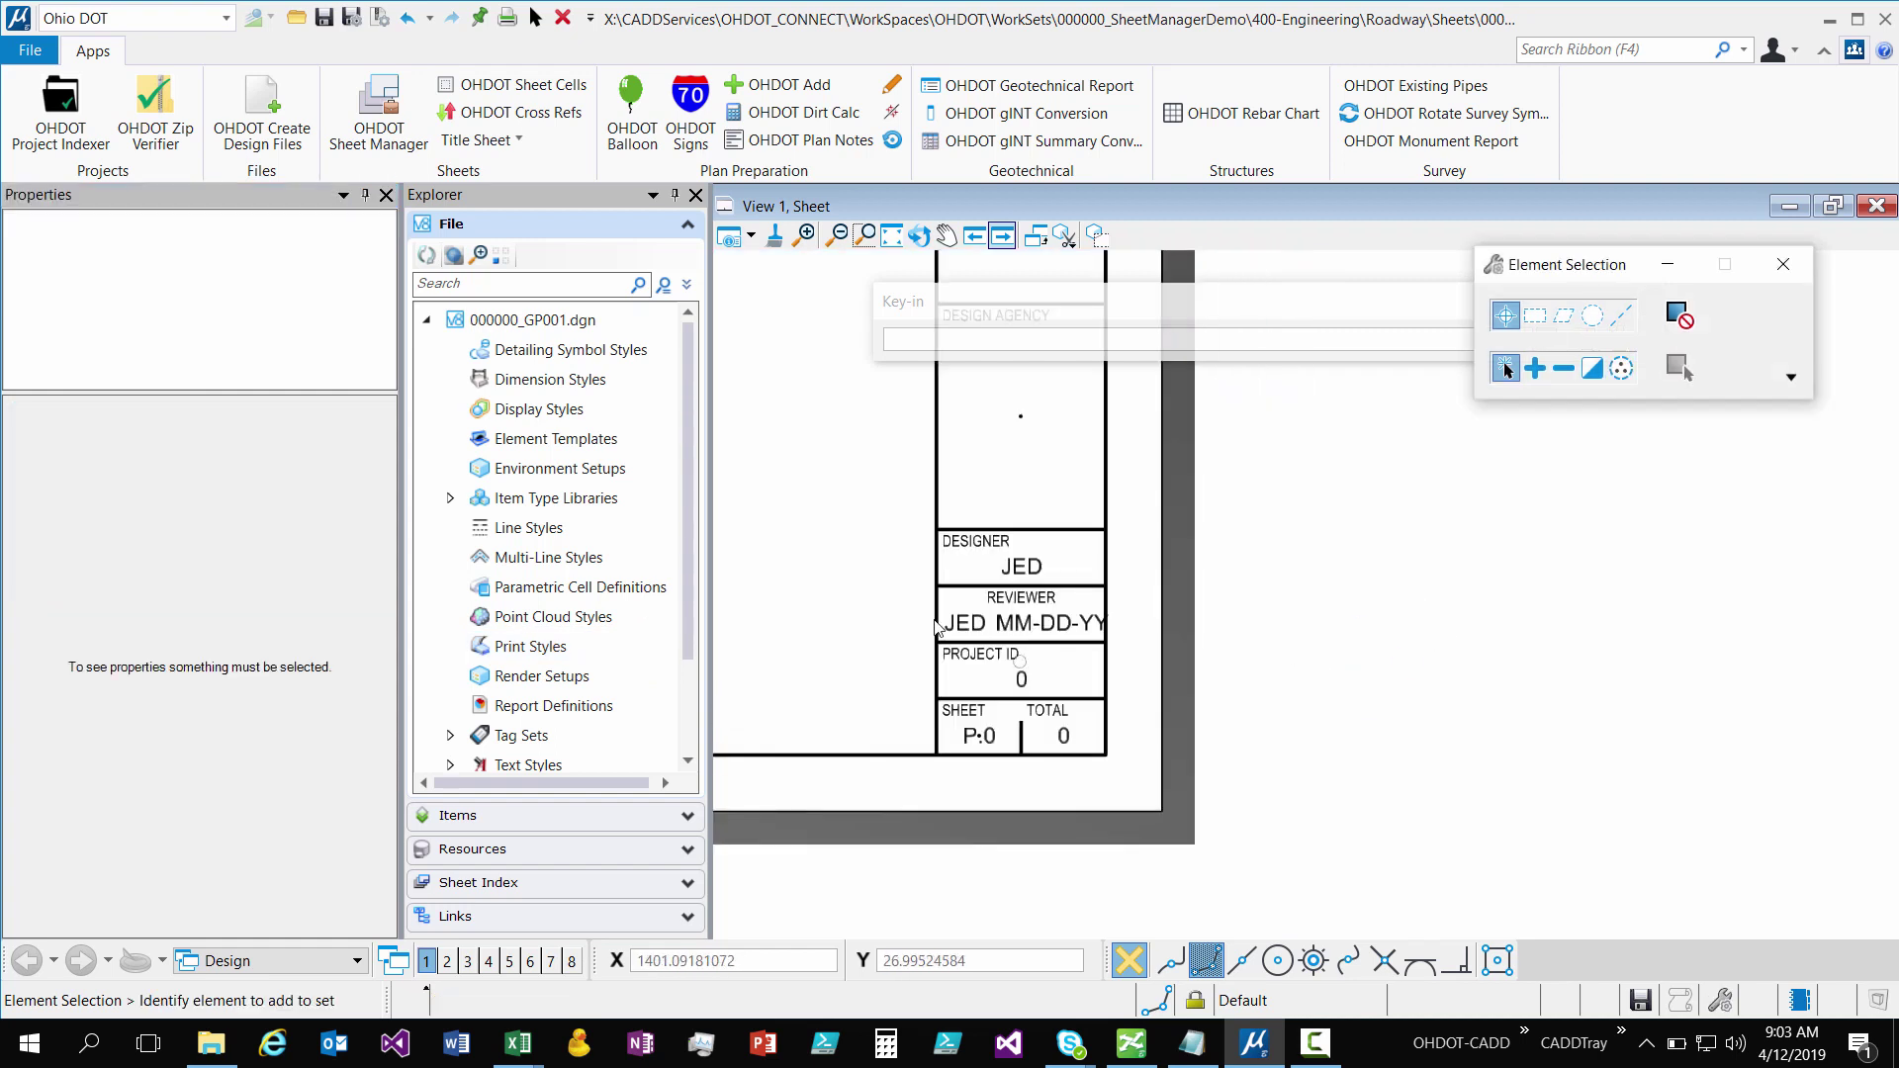
click(1152, 661)
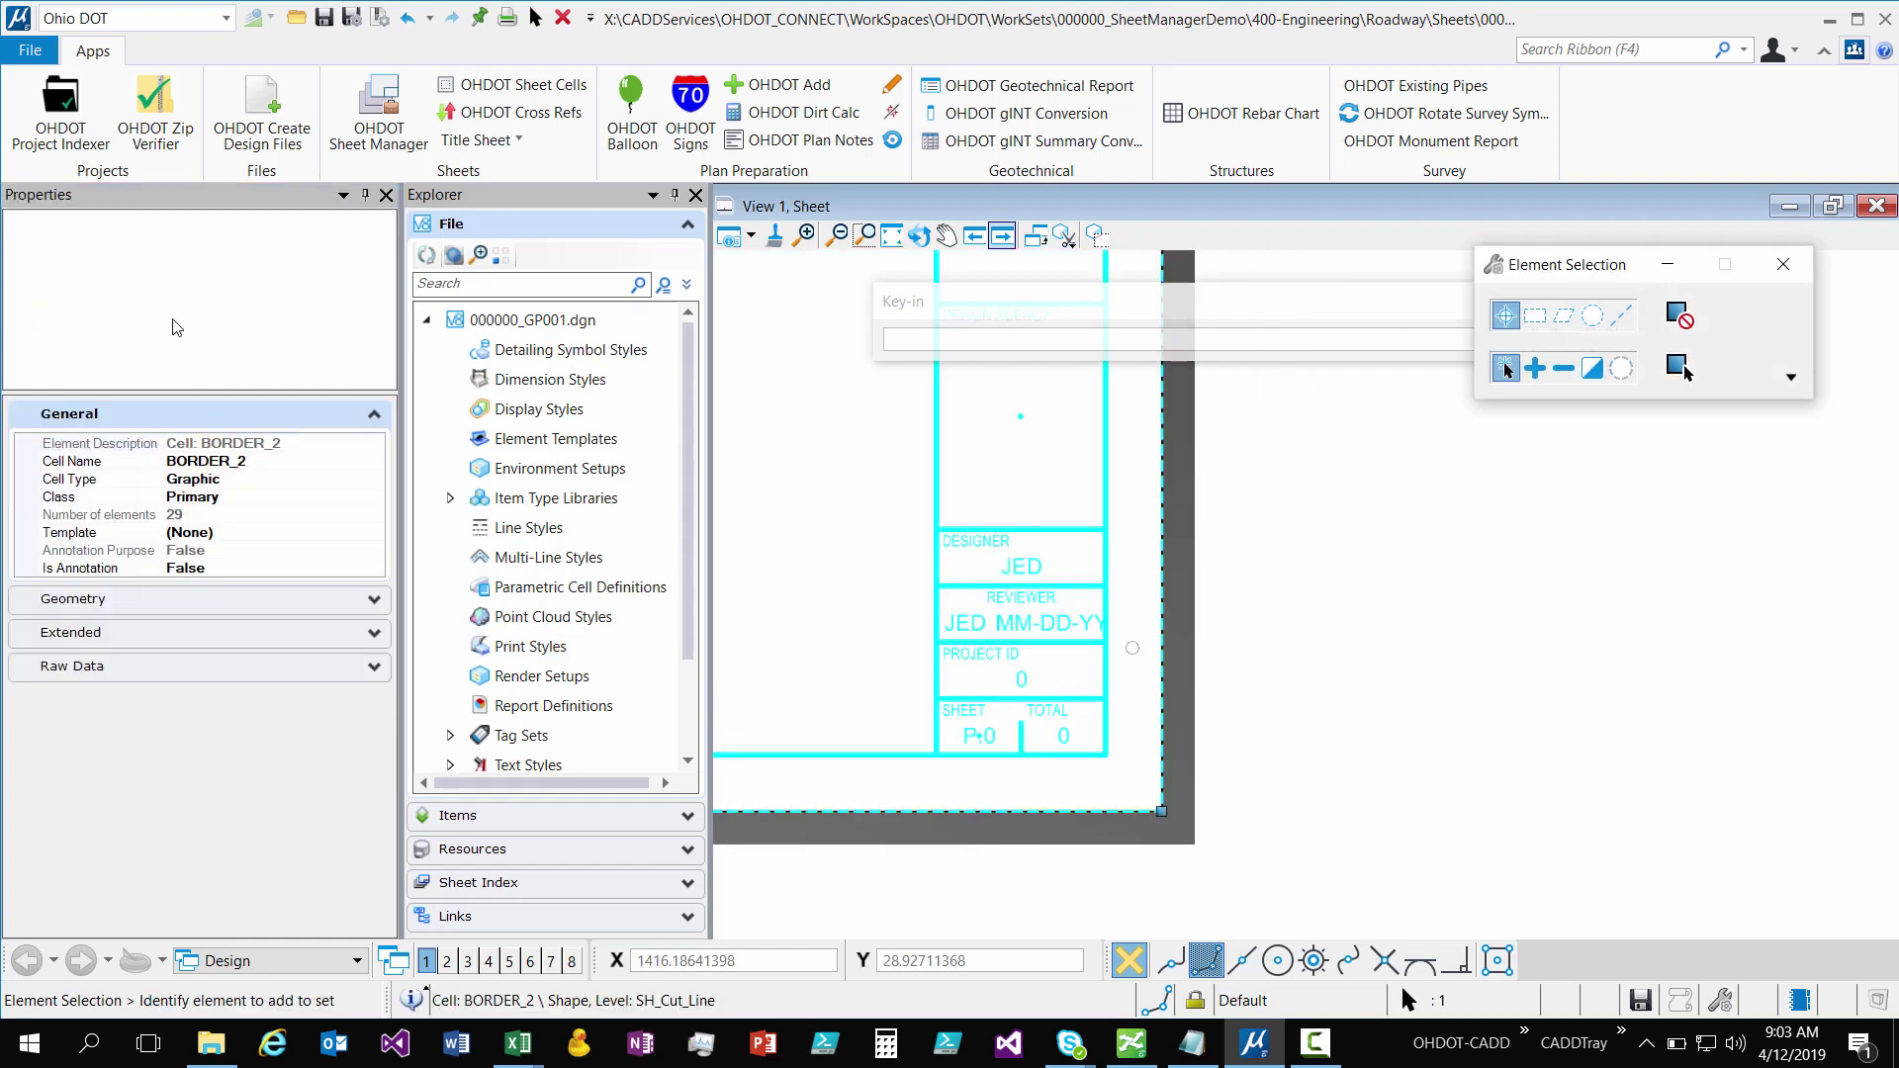
click(74, 316)
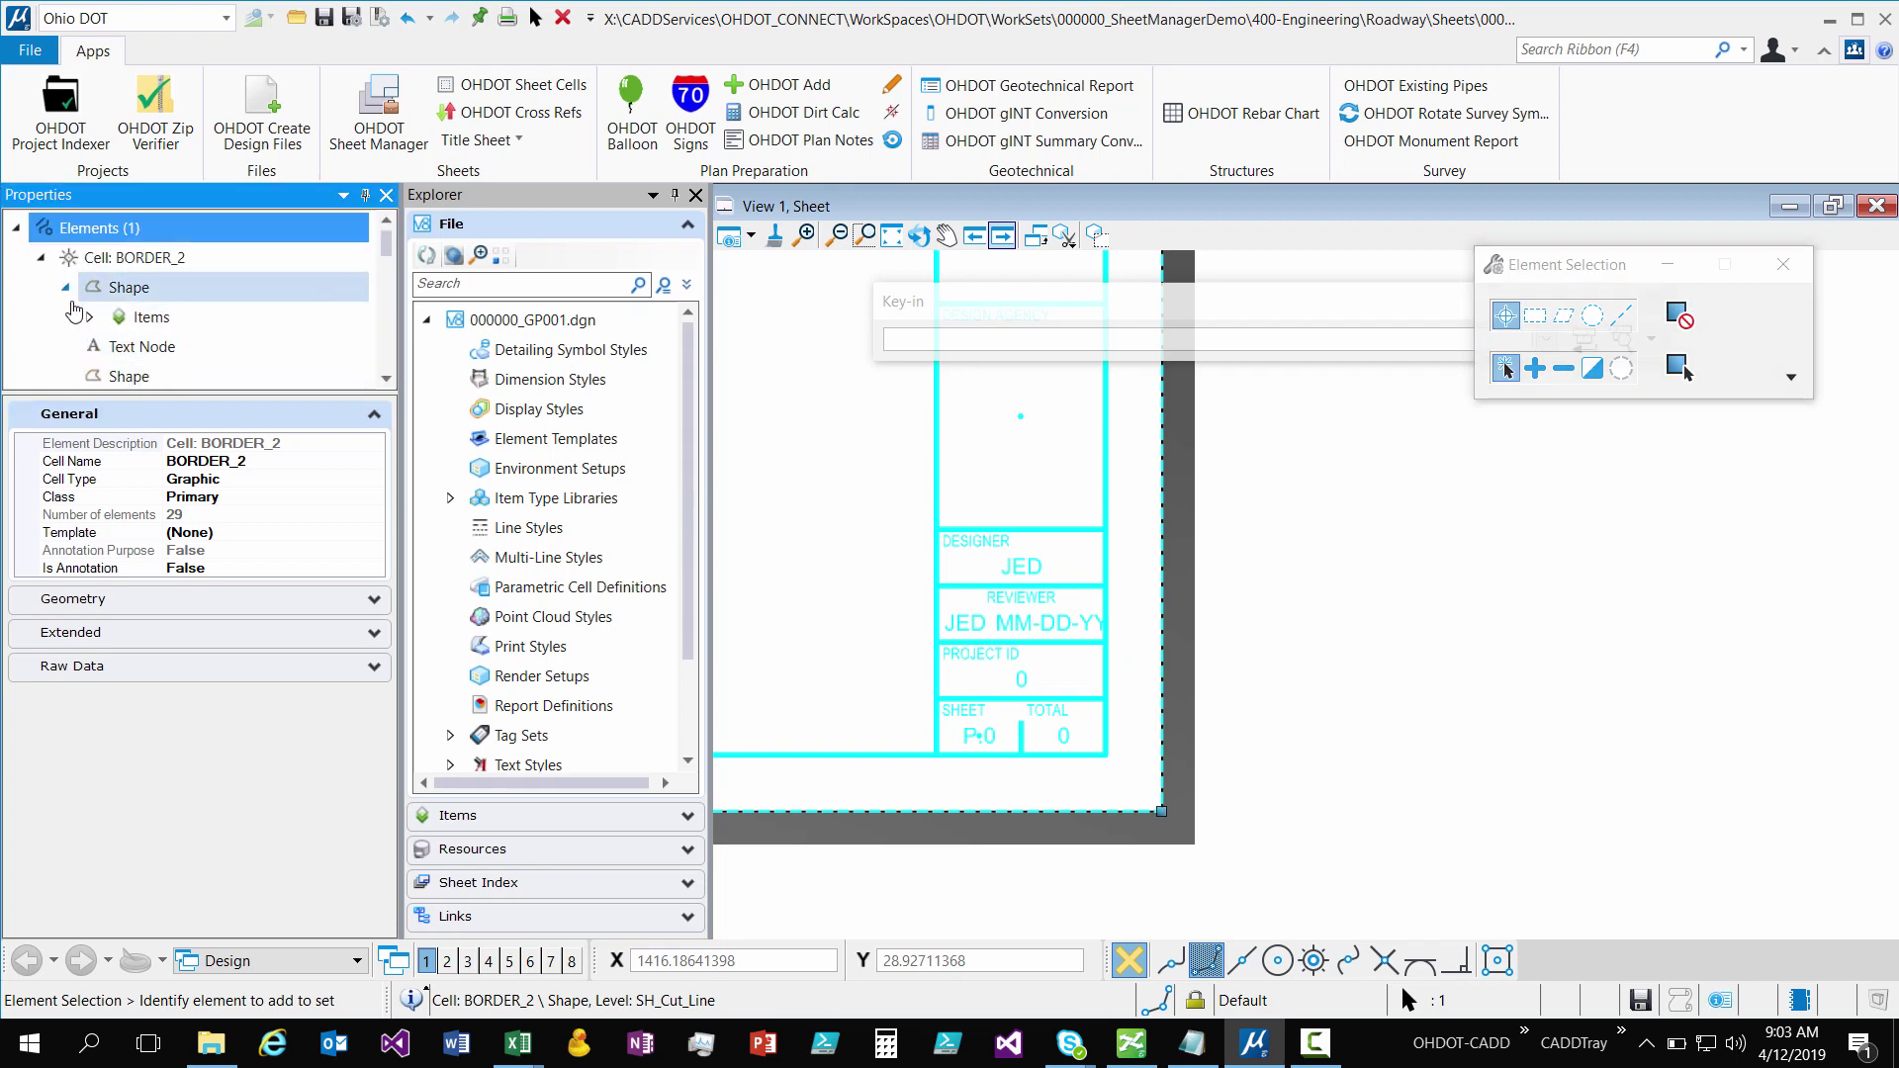
click(88, 316)
click(198, 346)
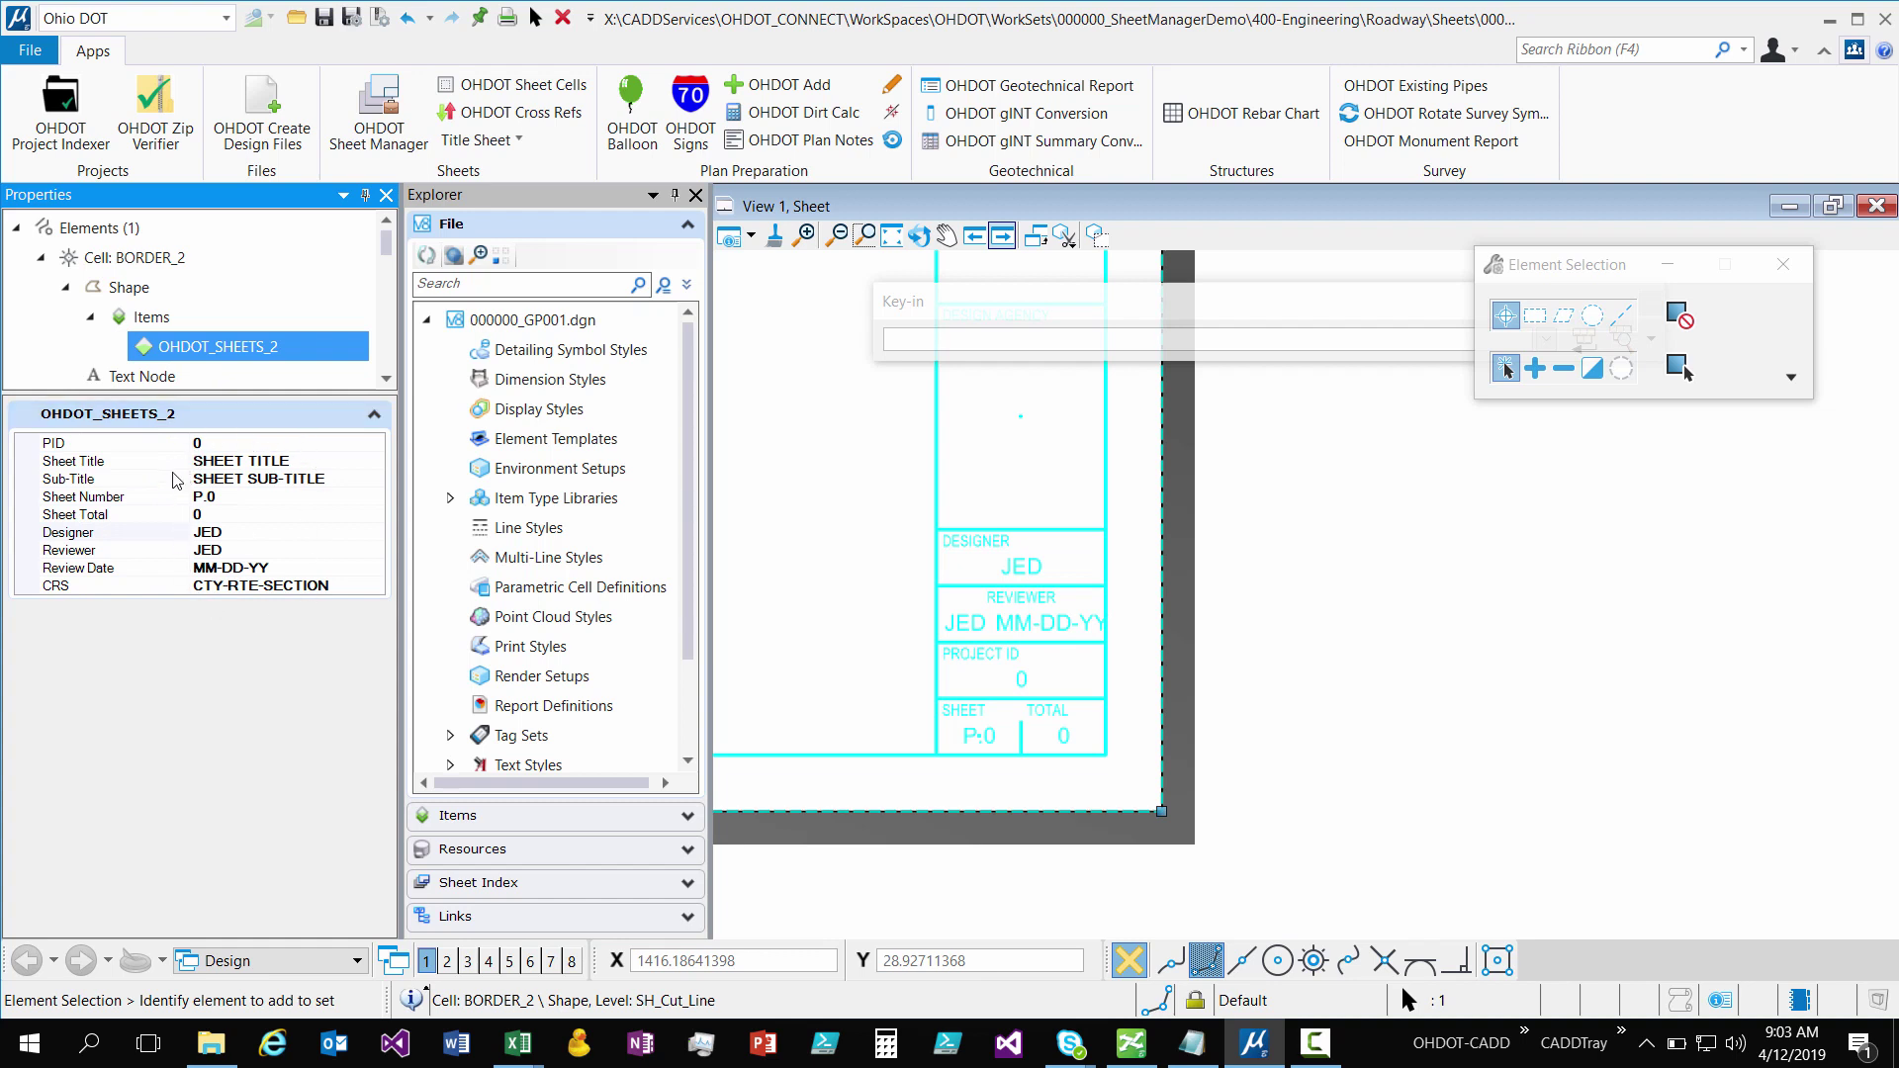
click(215, 515)
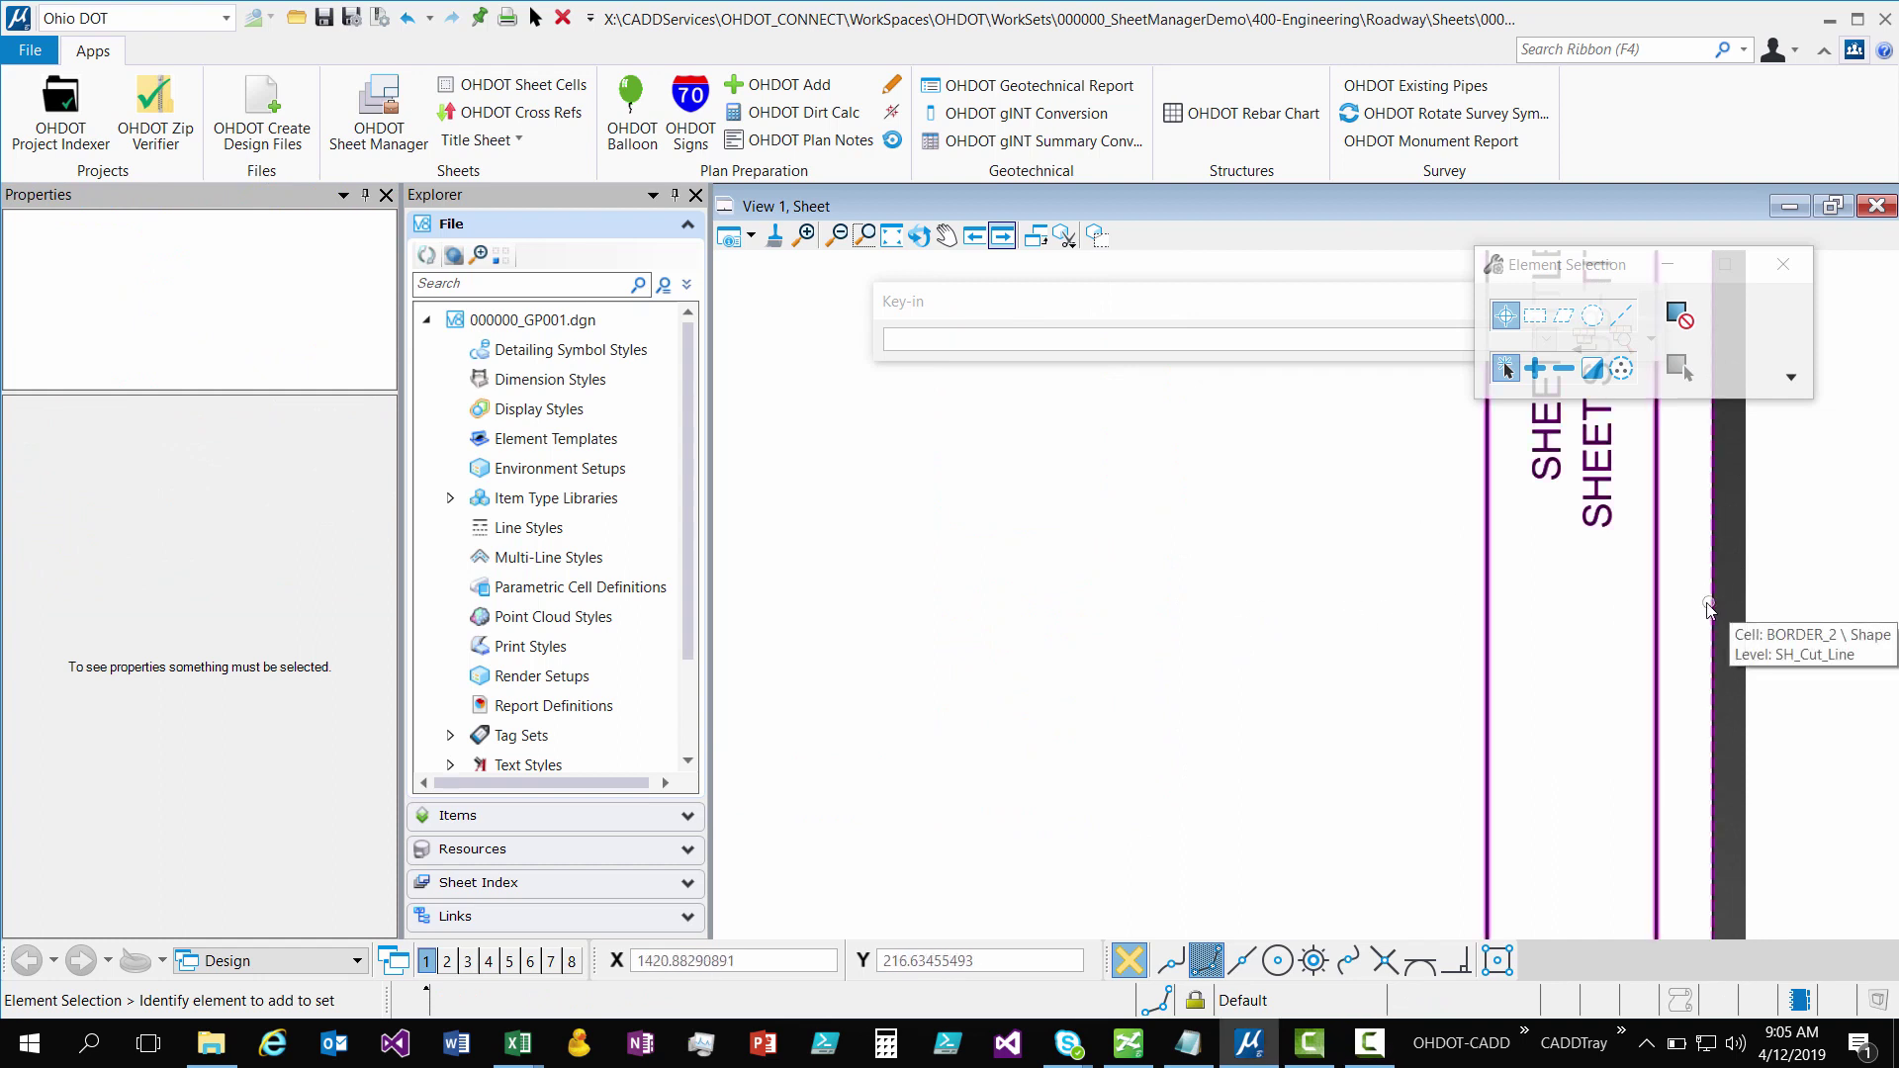
- Search the ribbon for 'item' to open Item Types and view the OHDOT_ItemTypes Libraries menu
click(1551, 49)
text(item)
key(Return)
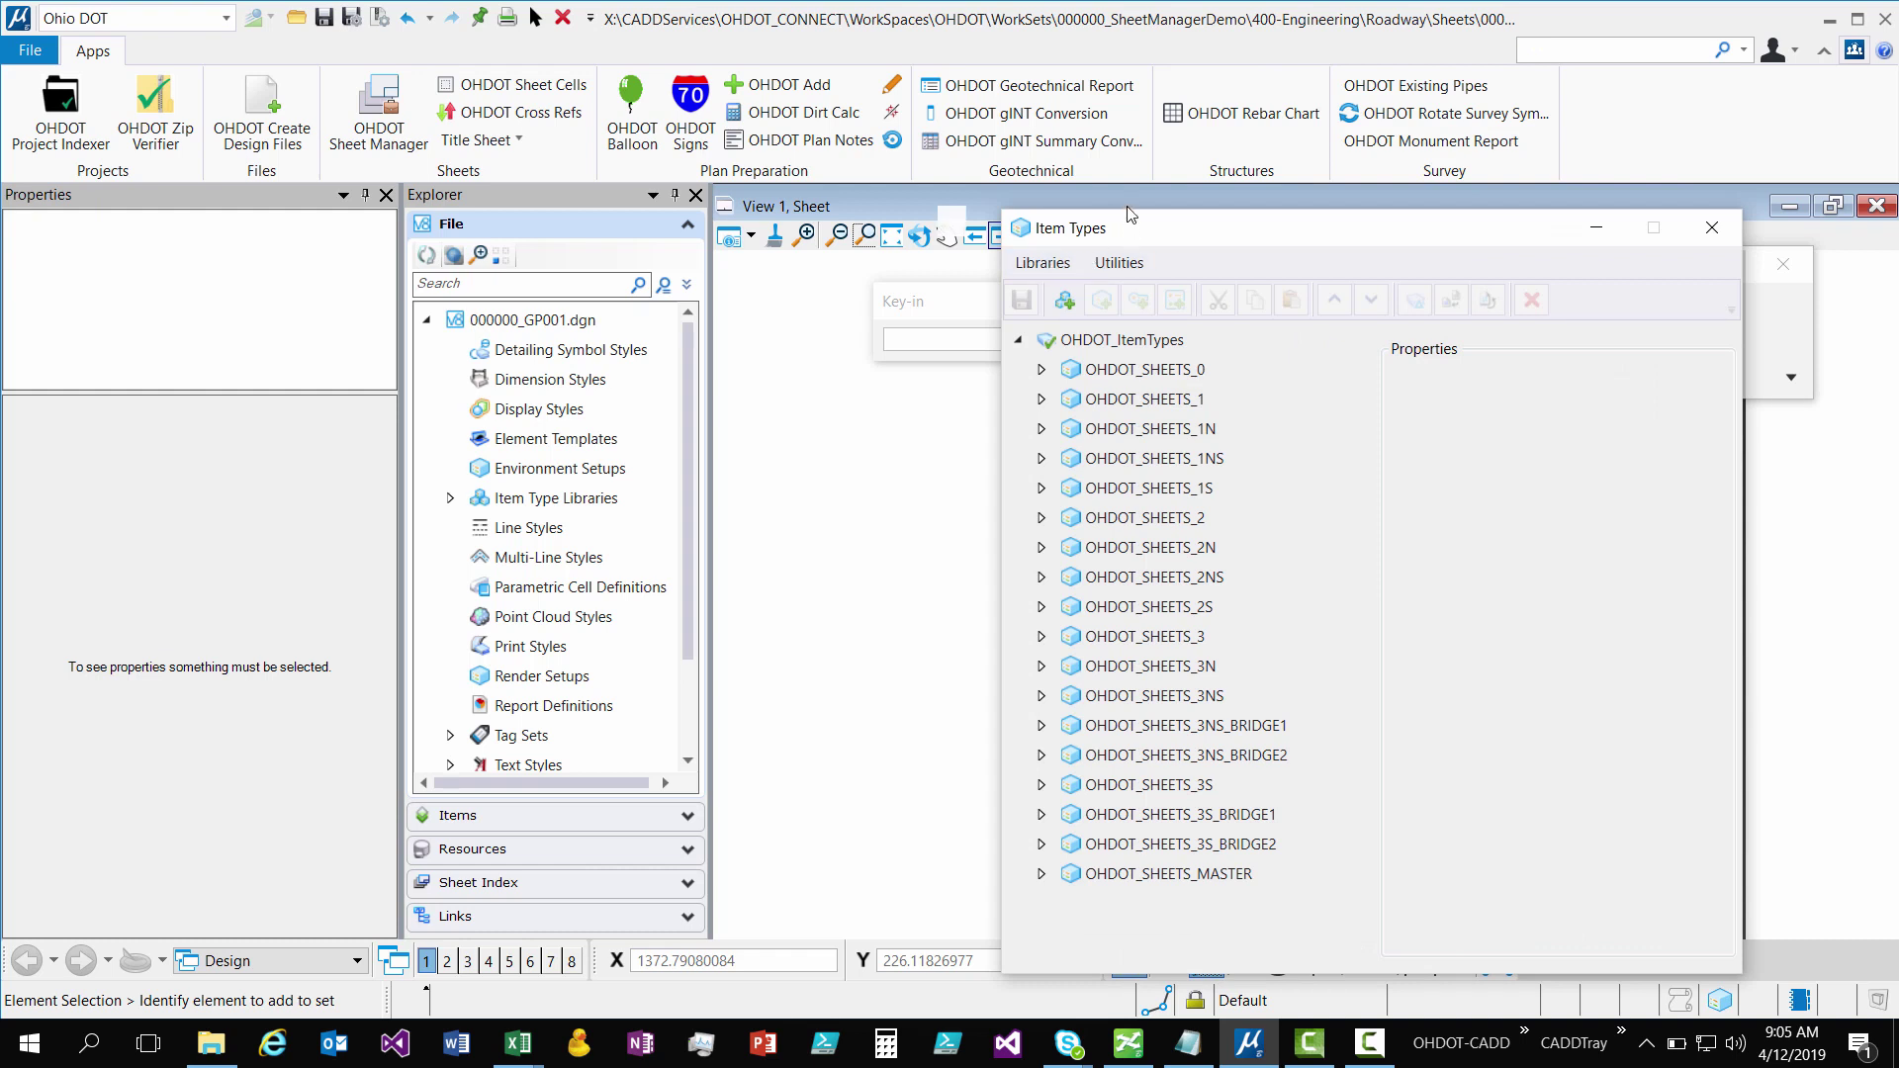
click(1044, 248)
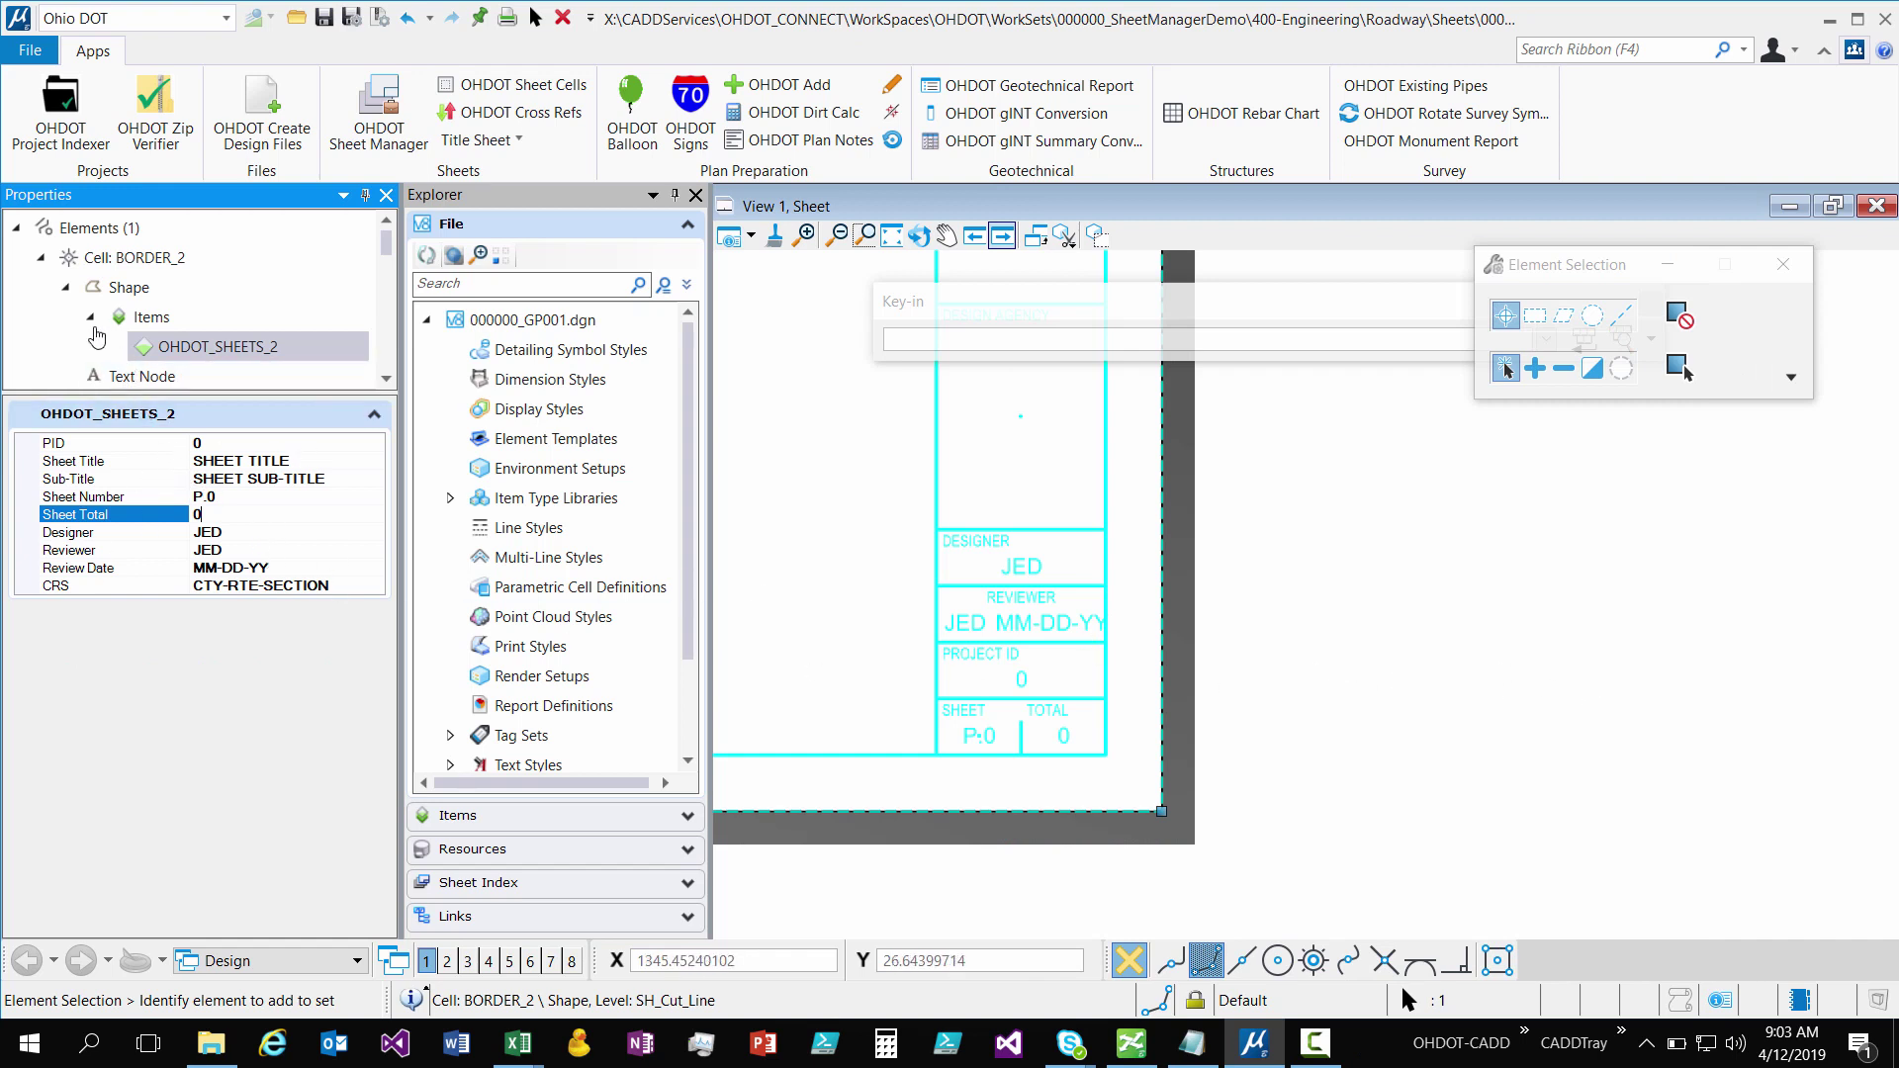
- Collapse Shape, select the Text Node, and zoom in on the border's vertical SHEET TITLE text
click(66, 287)
click(107, 319)
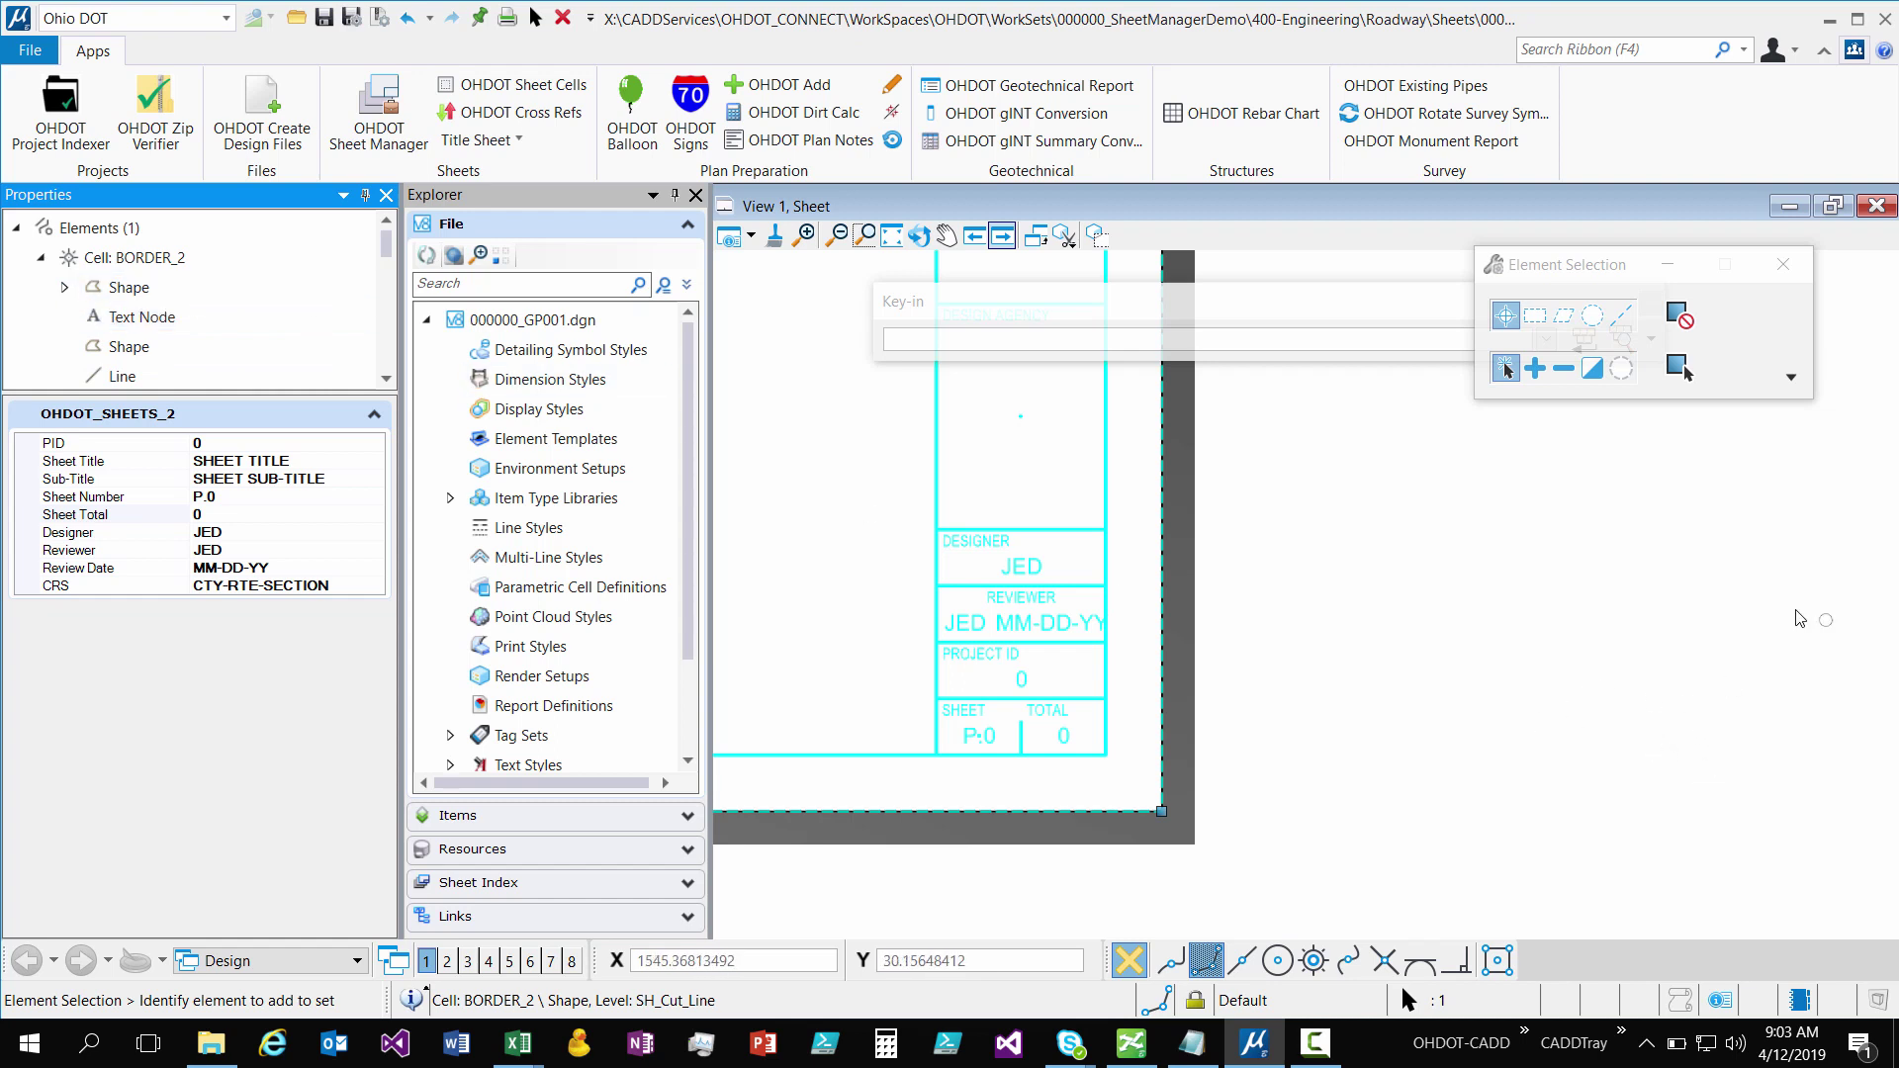
scroll(1694, 608, down, 2)
scroll(1694, 608, down, 2)
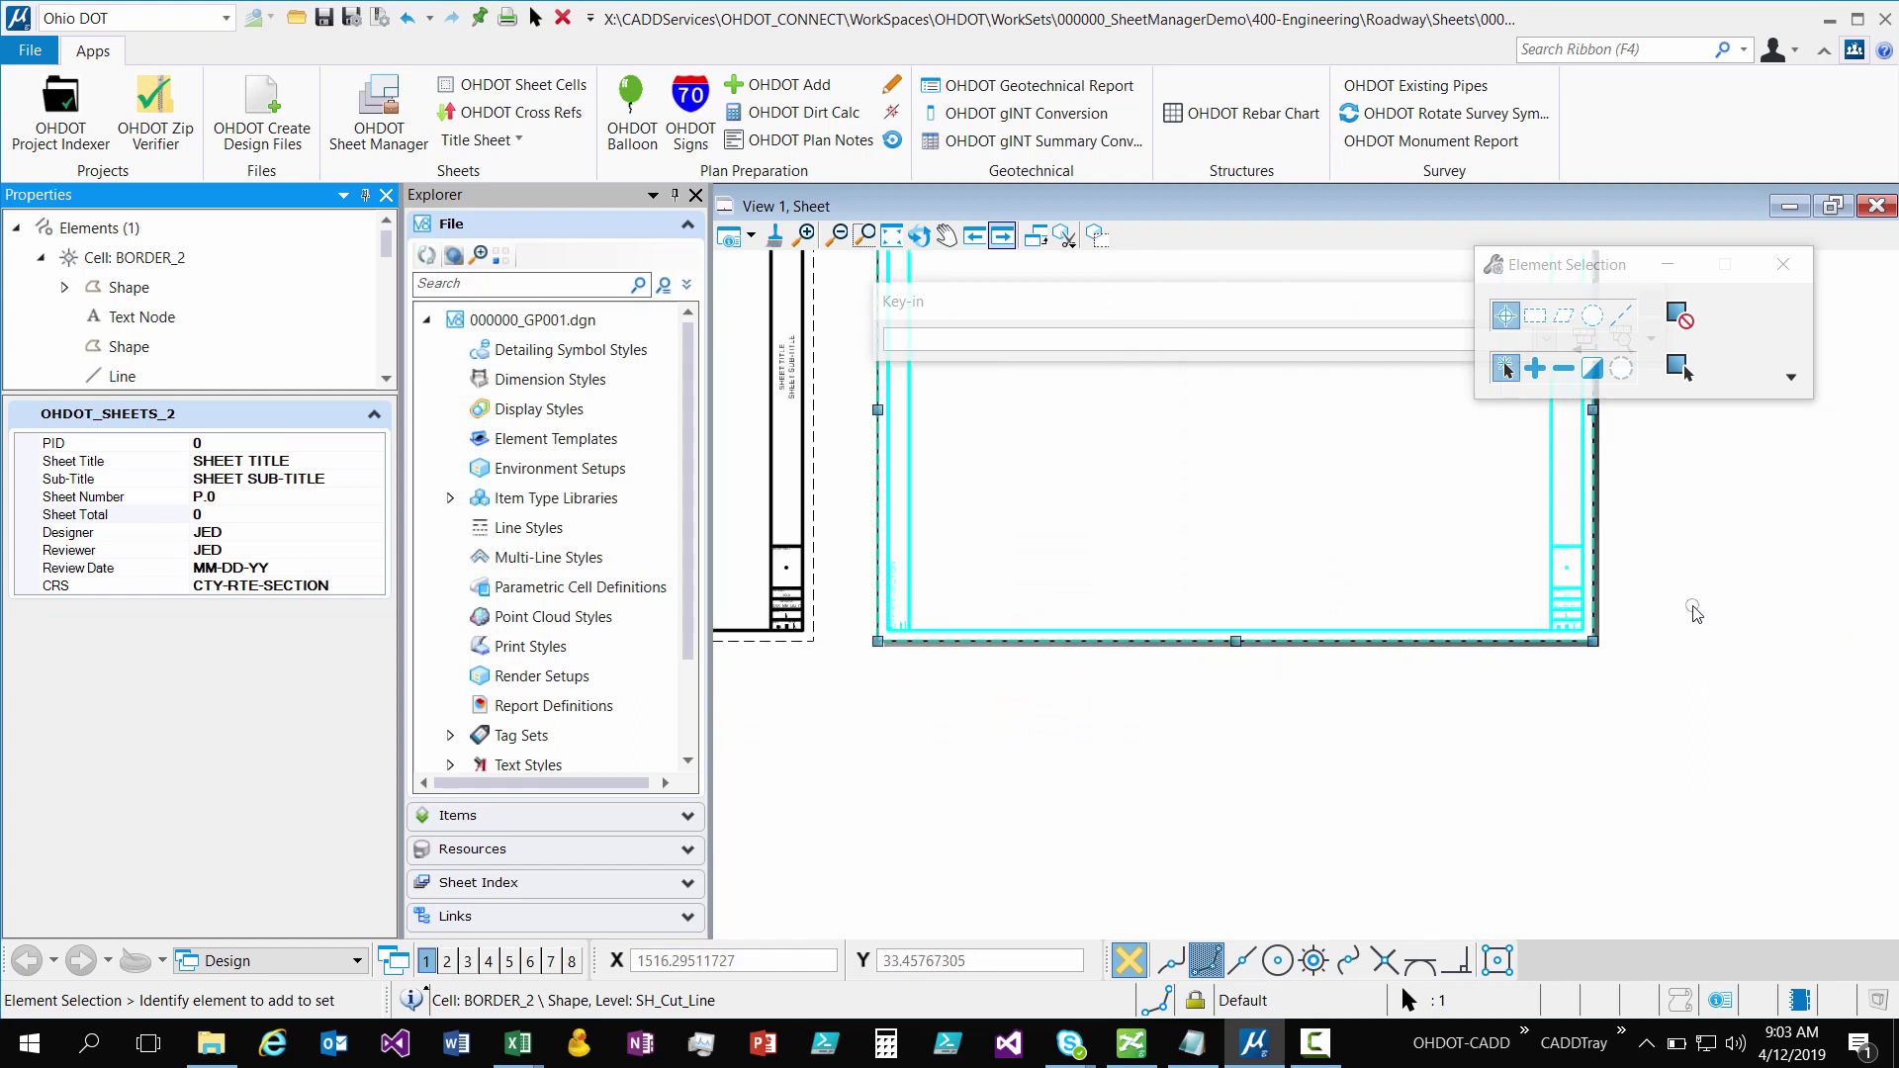
scroll(1694, 610, down, 2)
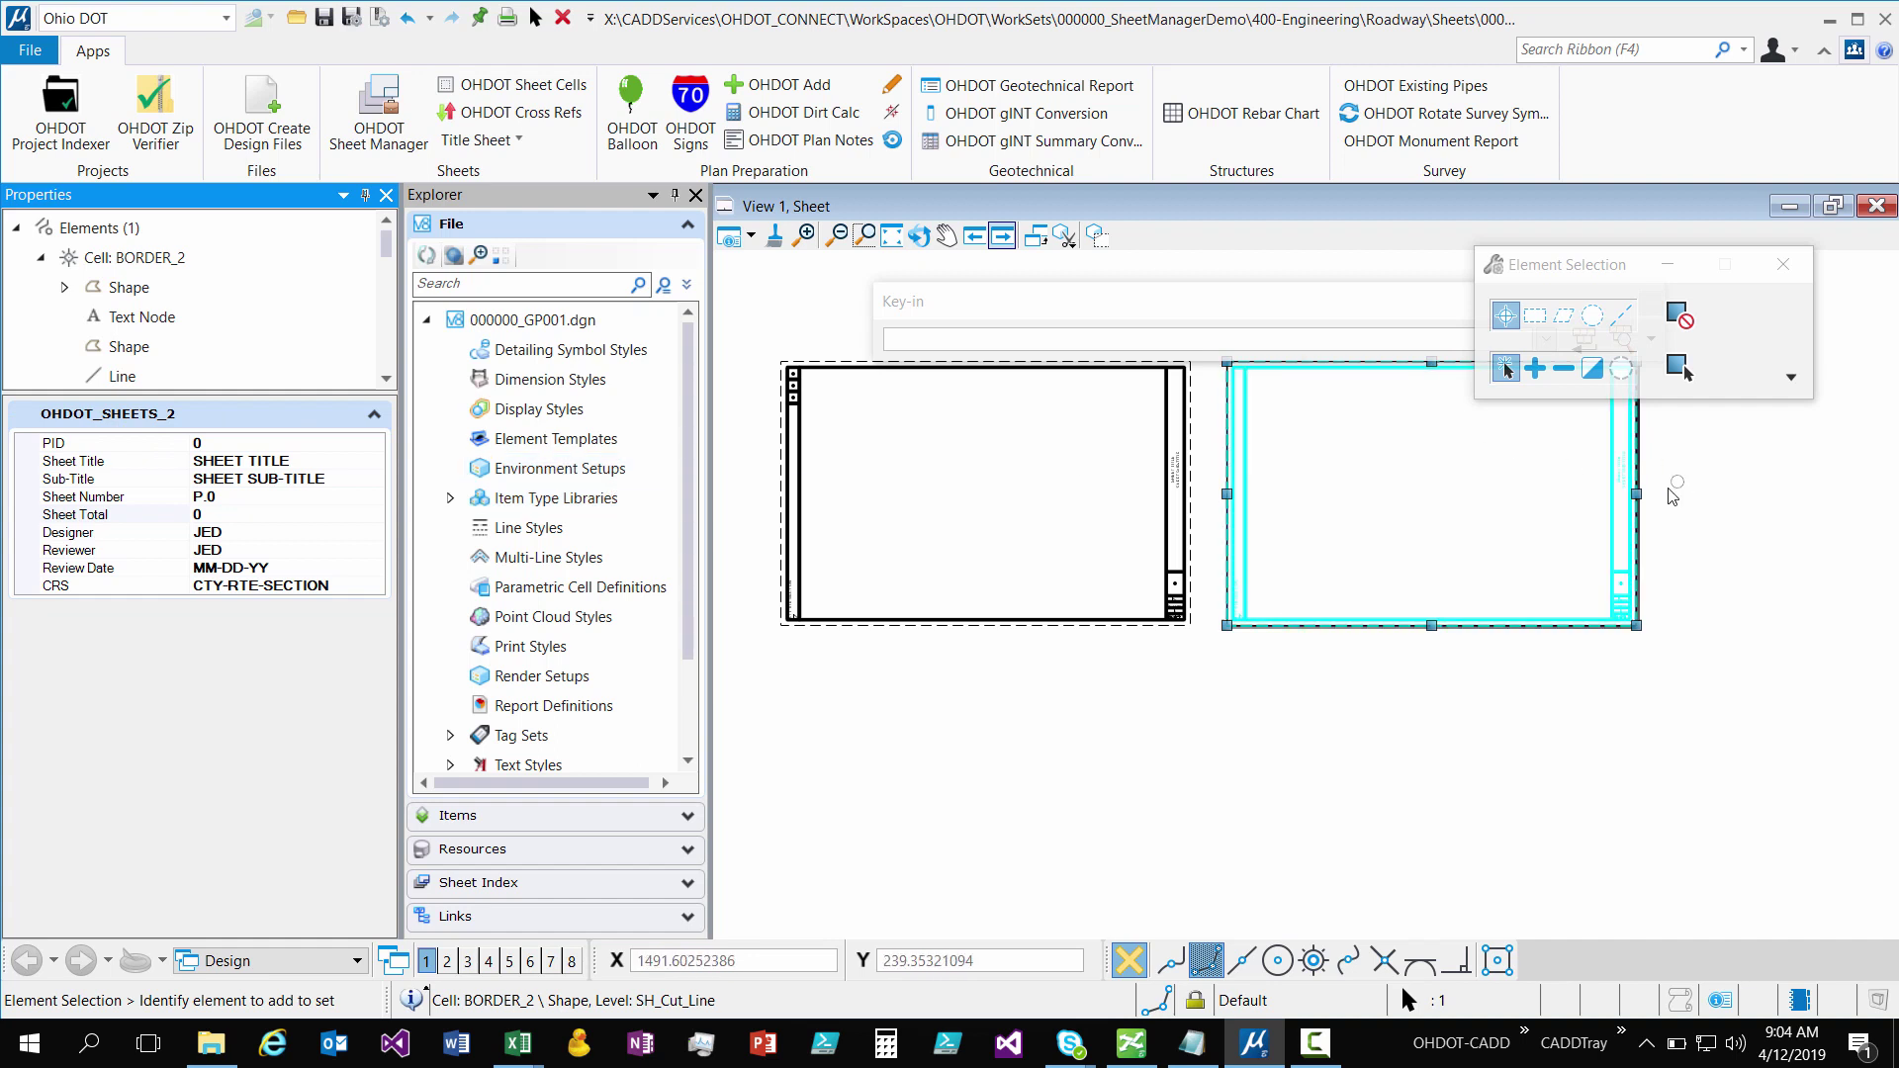
scroll(1661, 487, up, 2)
scroll(1586, 488, up, 2)
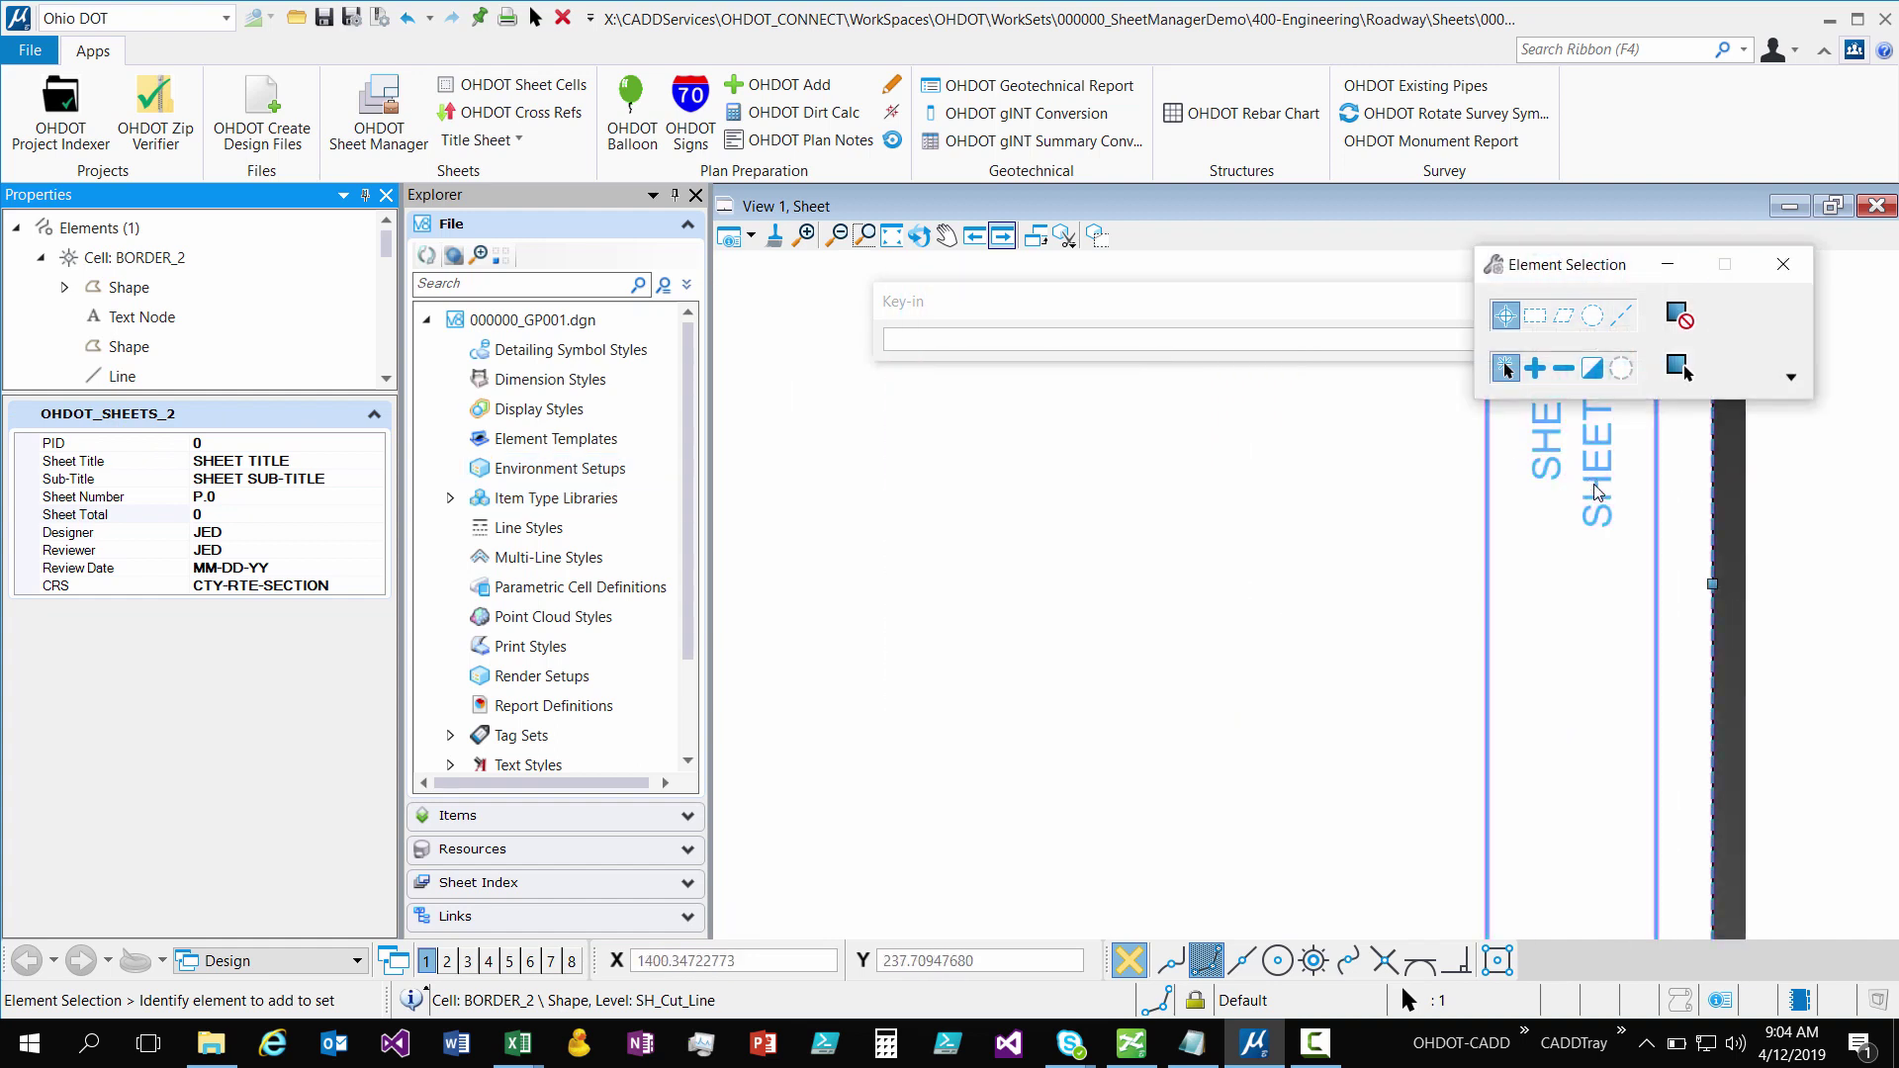
double_click(1593, 490)
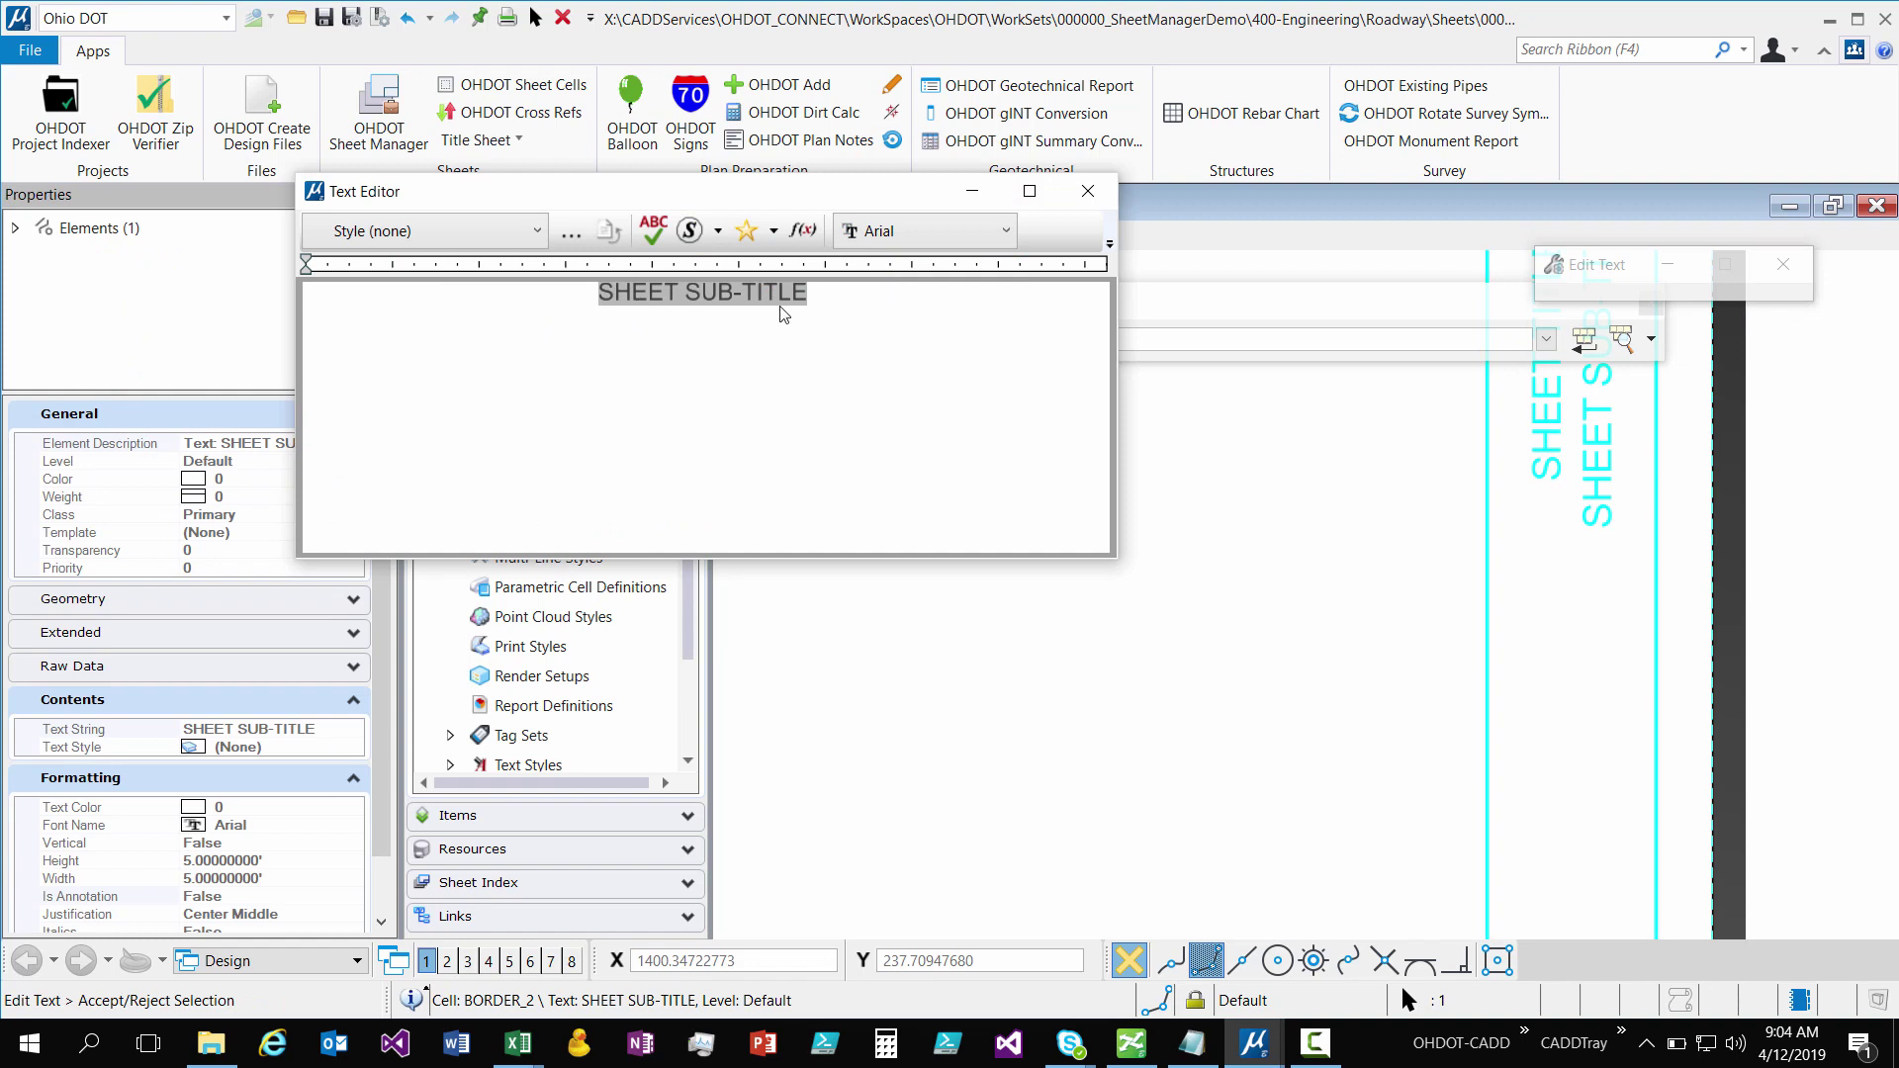
drag(809, 296, 518, 295)
click(1088, 191)
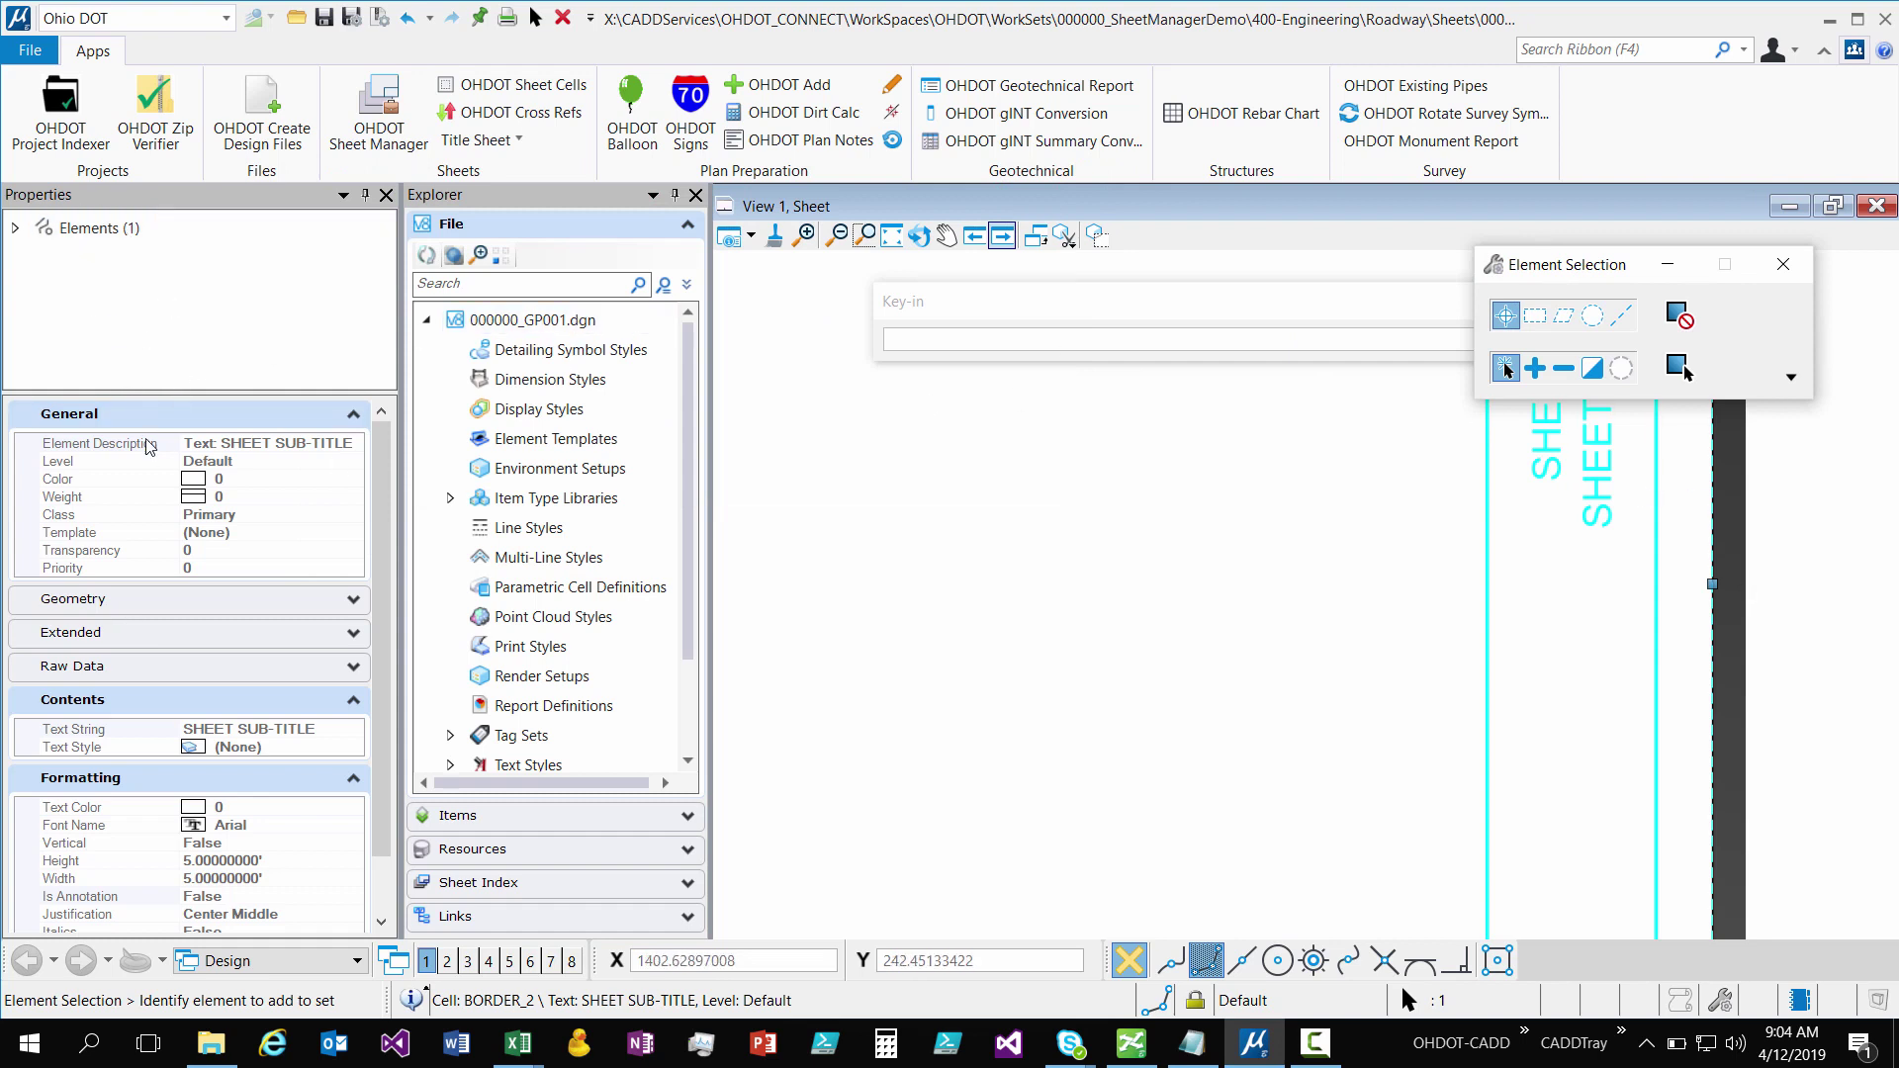
click(140, 782)
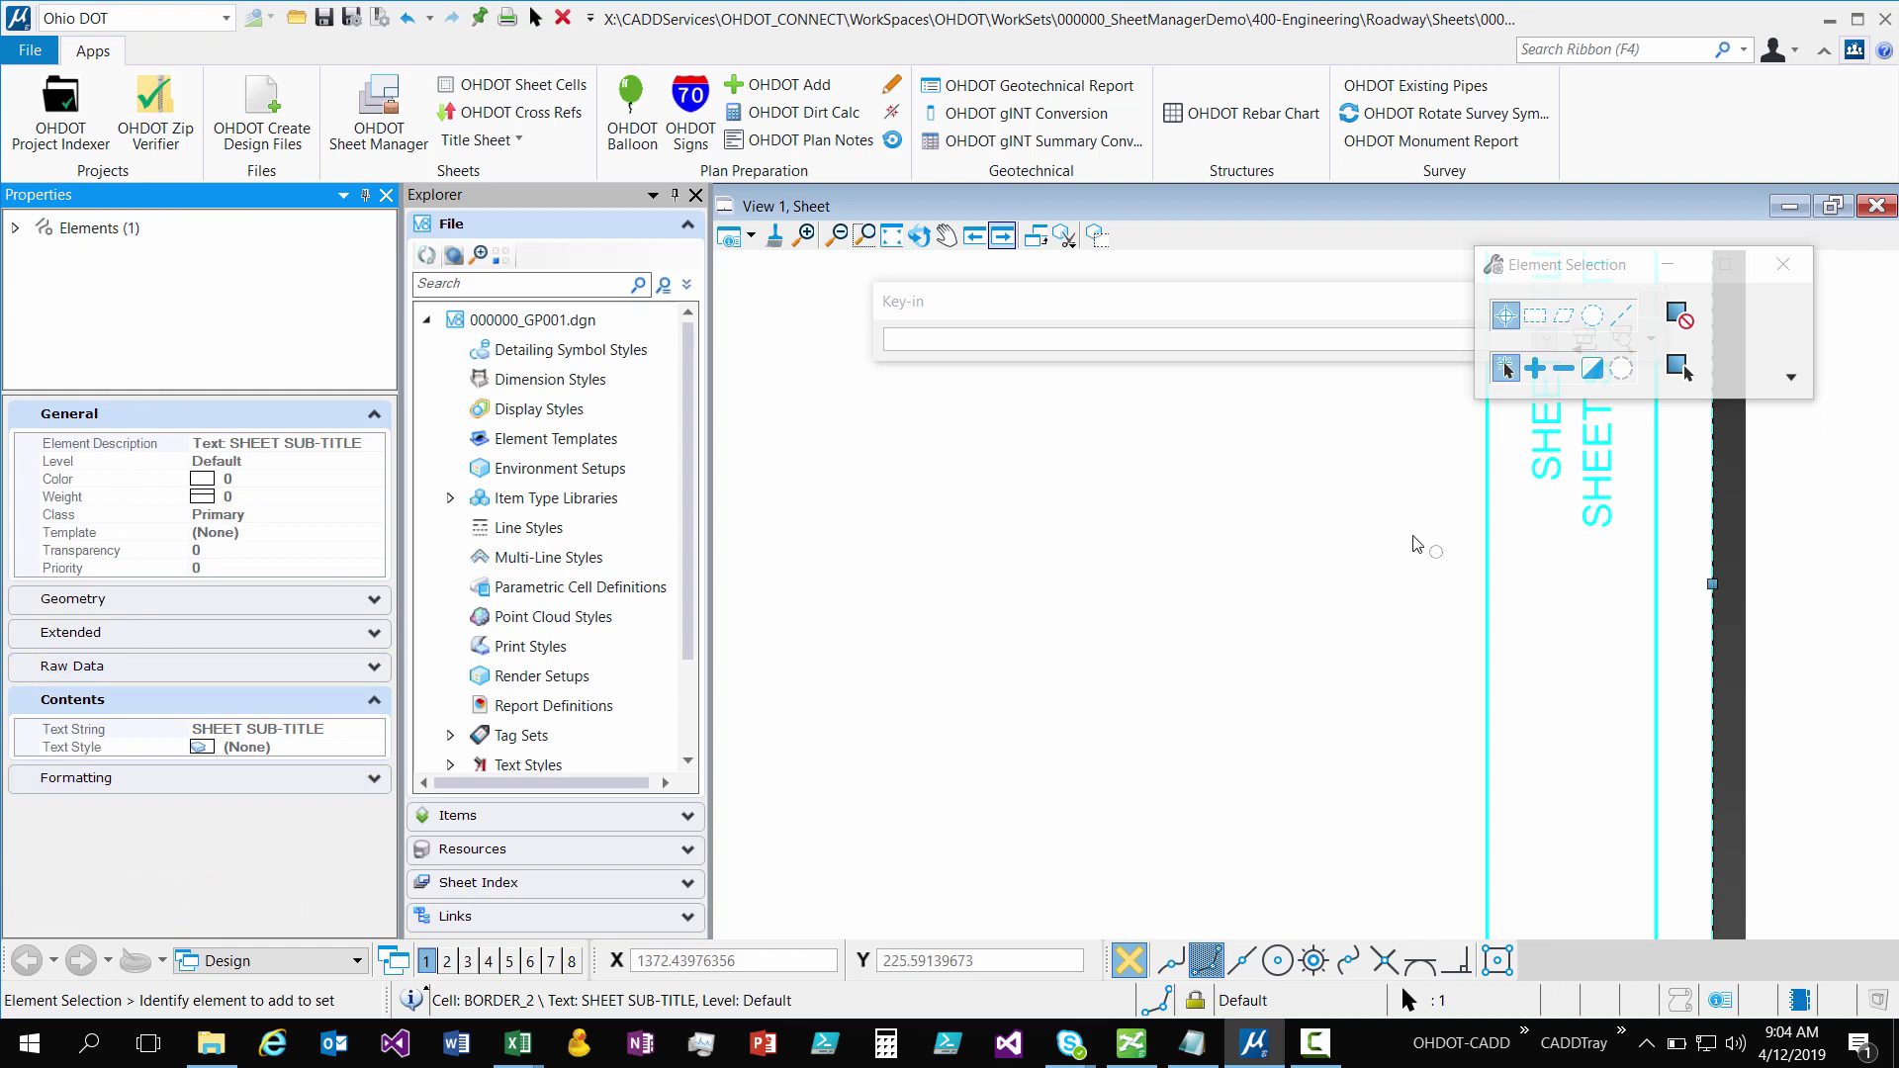
click(1480, 559)
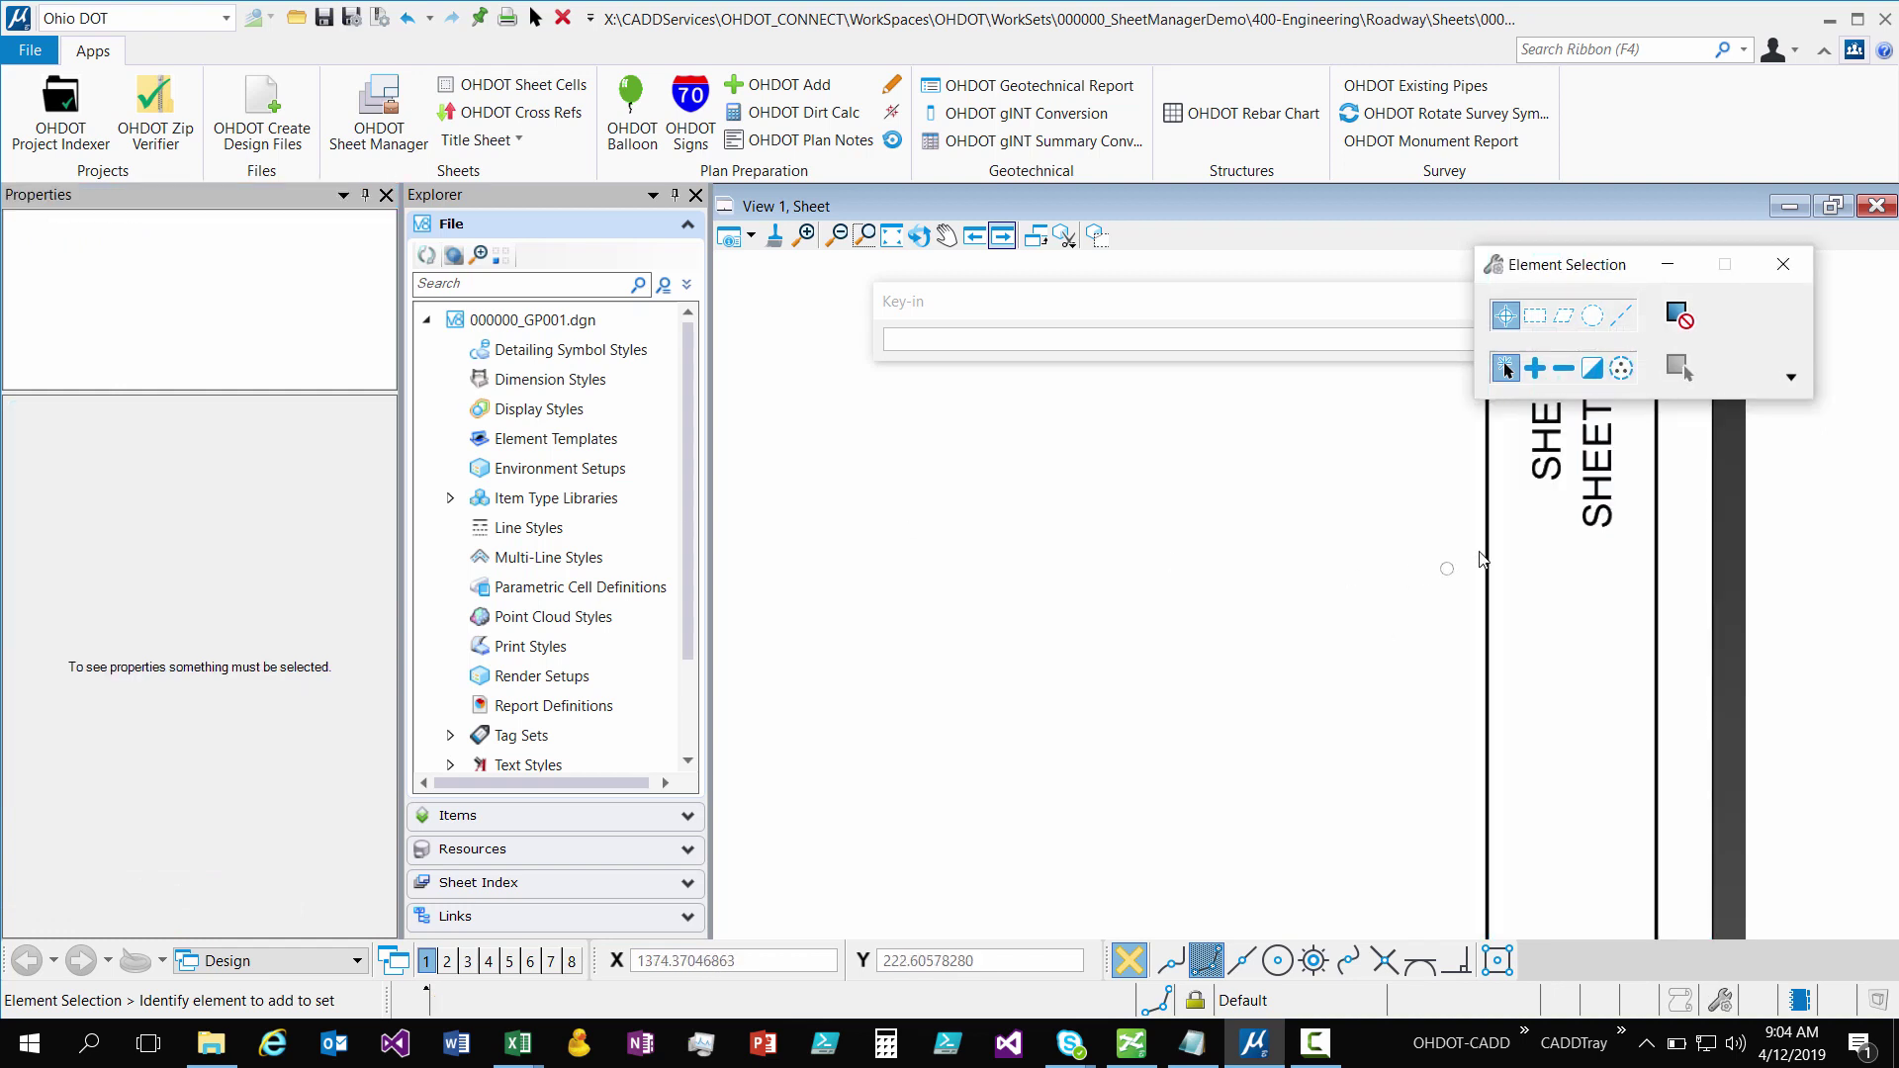